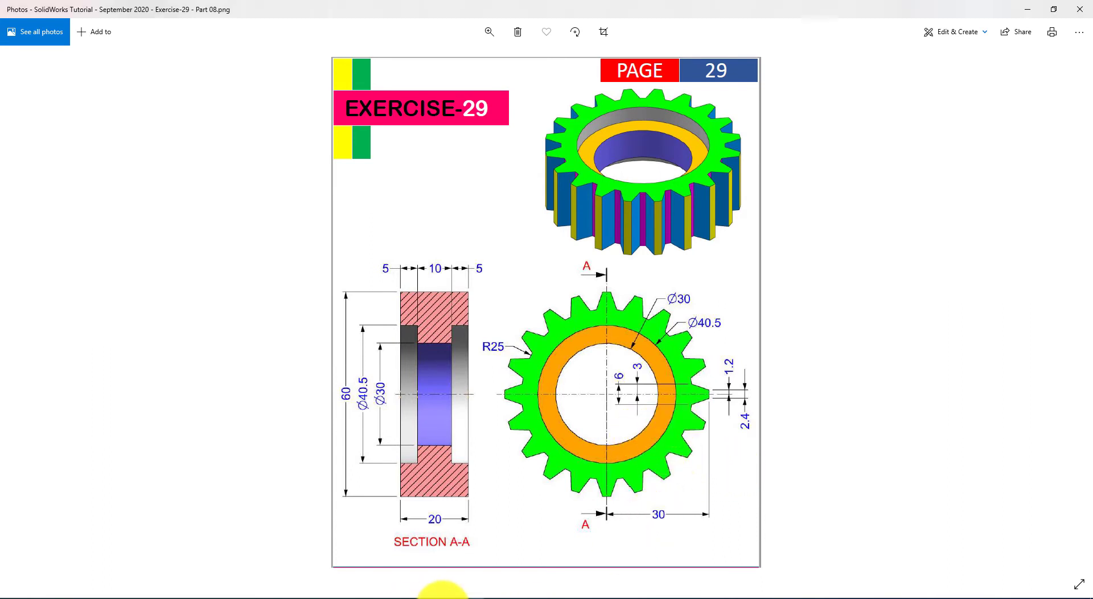
- Create a new part document with a plain white viewport background
left_click(450, 595)
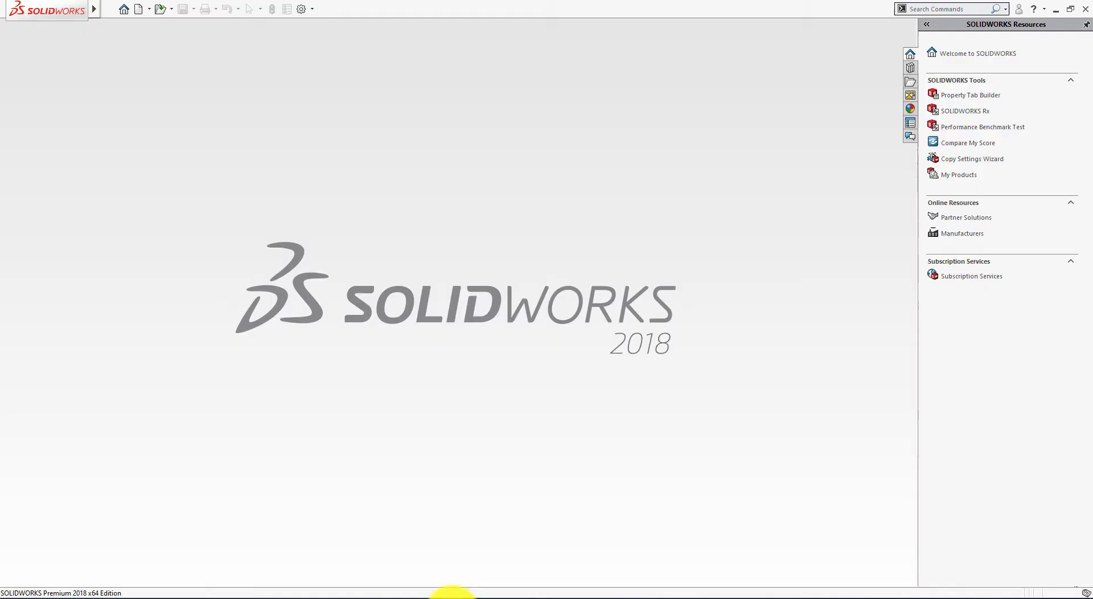
left_click(137, 9)
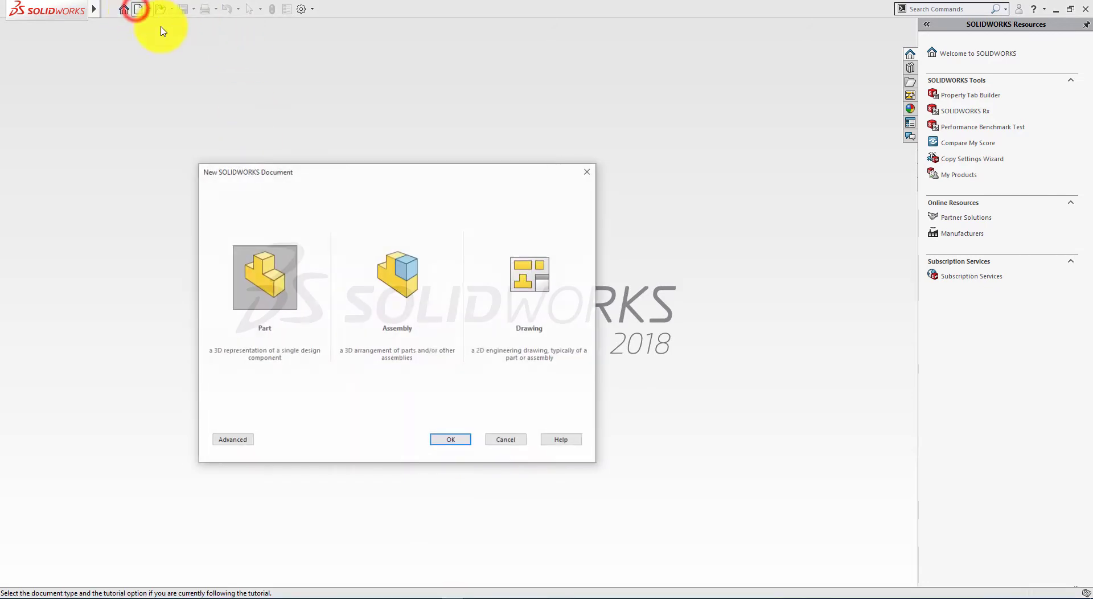
left_click(459, 442)
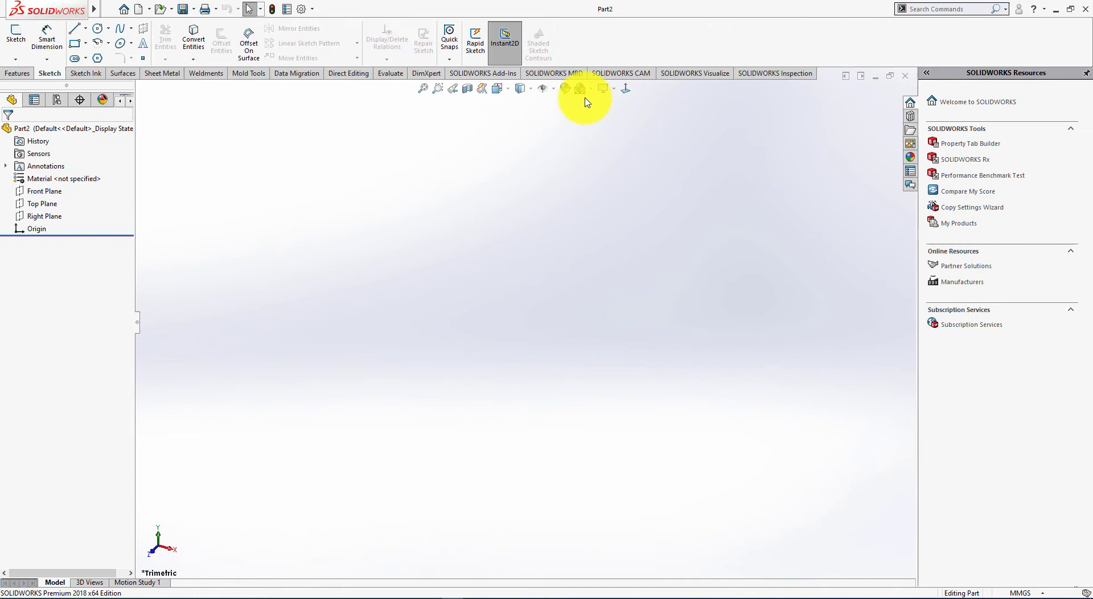
left_click(594, 91)
left_click(616, 115)
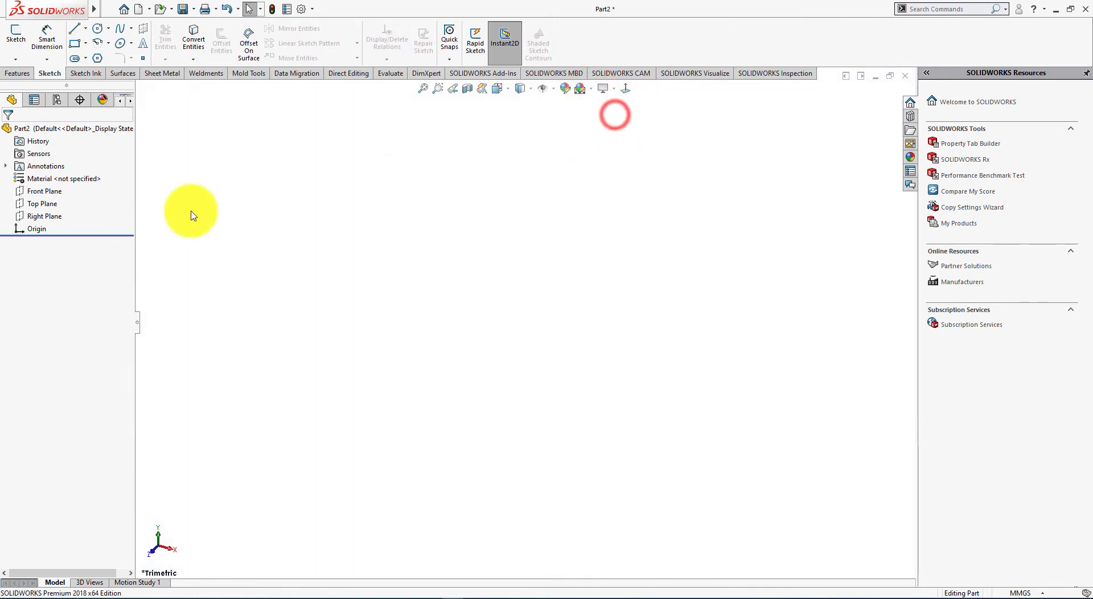
- Assign Cast Alloy Steel as the part's material
right_click(63, 179)
left_click(109, 191)
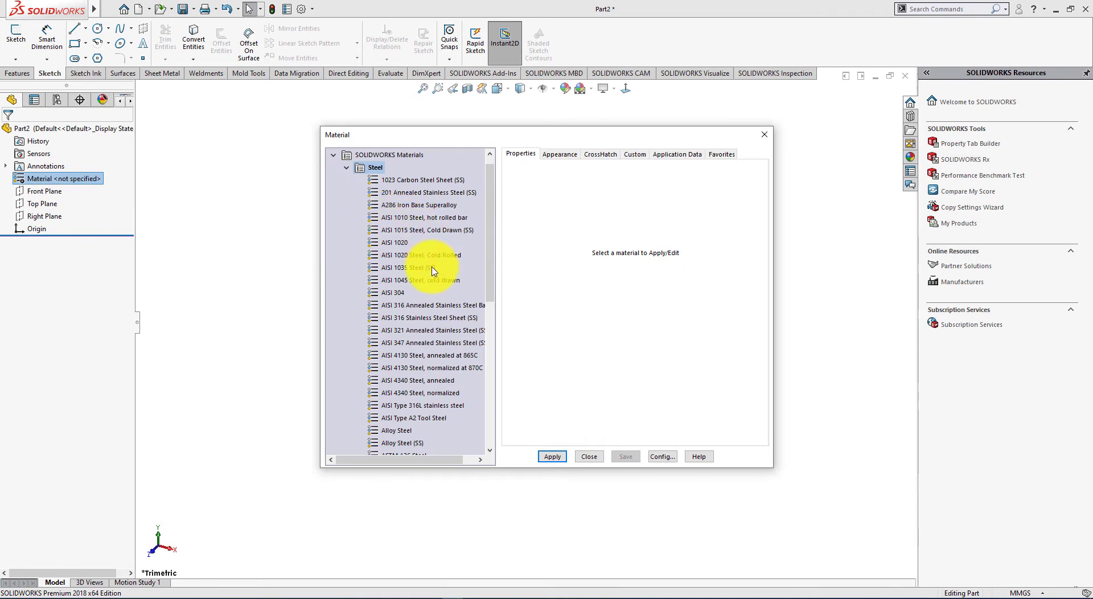
scroll(434, 270, "down", 2)
scroll(434, 270, "down", 2)
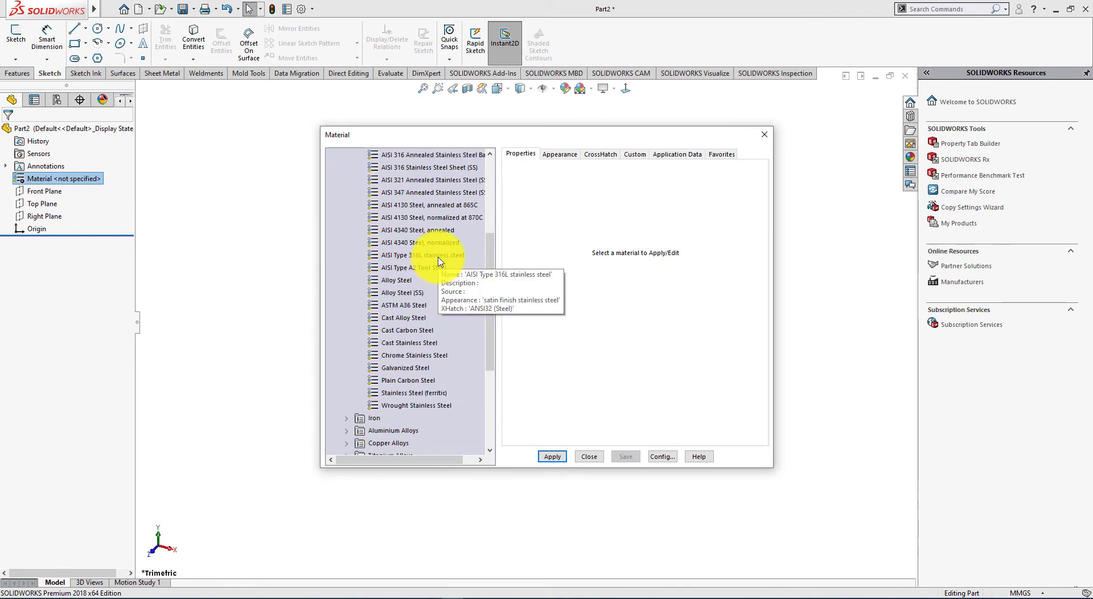
left_click(406, 319)
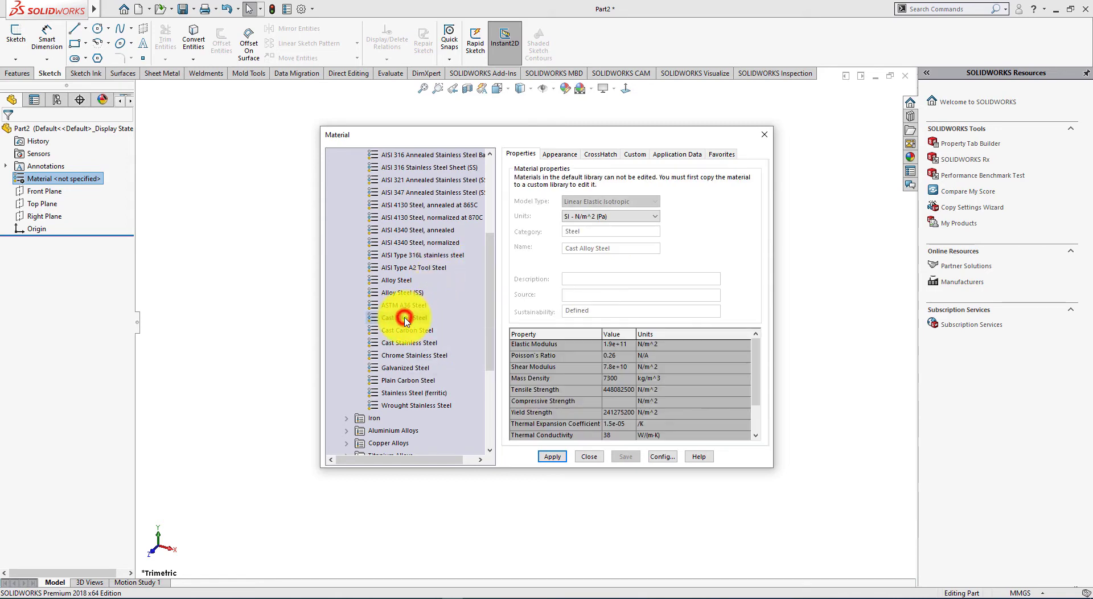
left_click(581, 458)
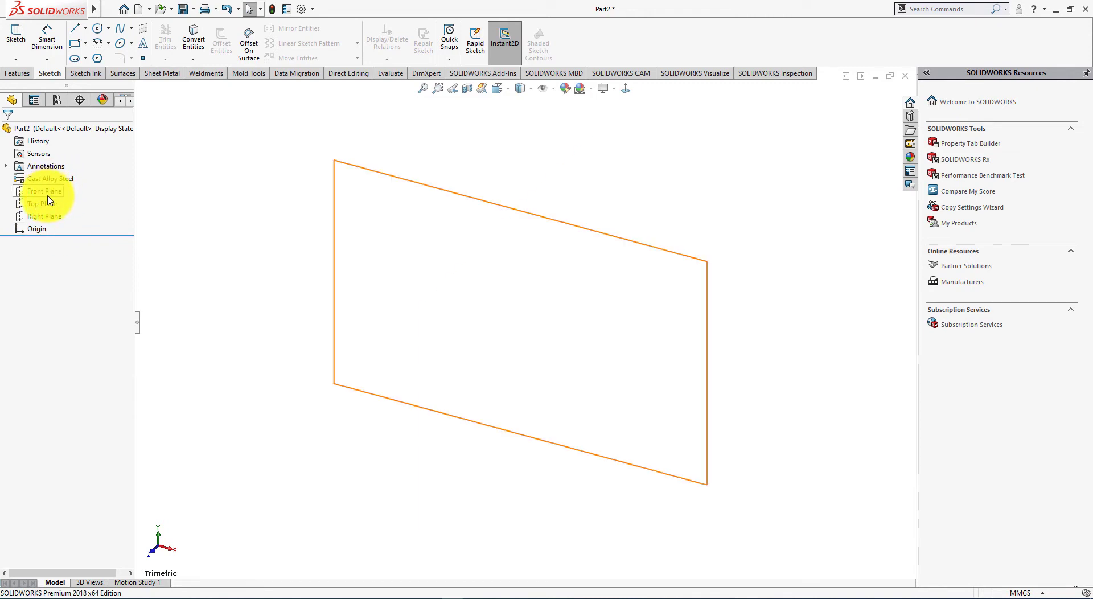
- Start a Front Plane sketch and draw a first circle centred on the origin
left_click(58, 181)
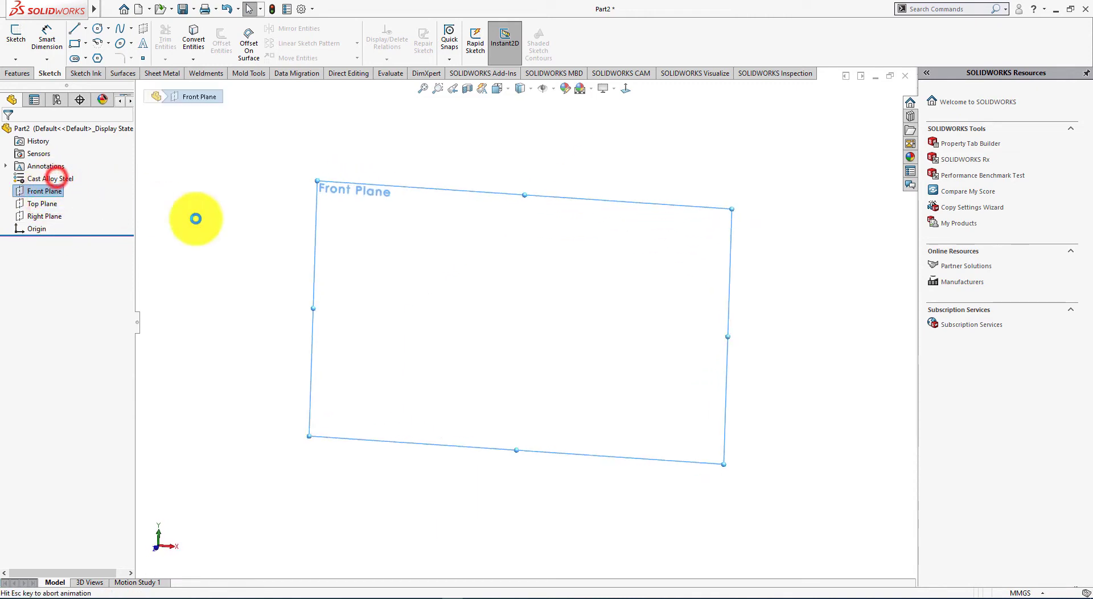
left_click(97, 27)
left_click(524, 323)
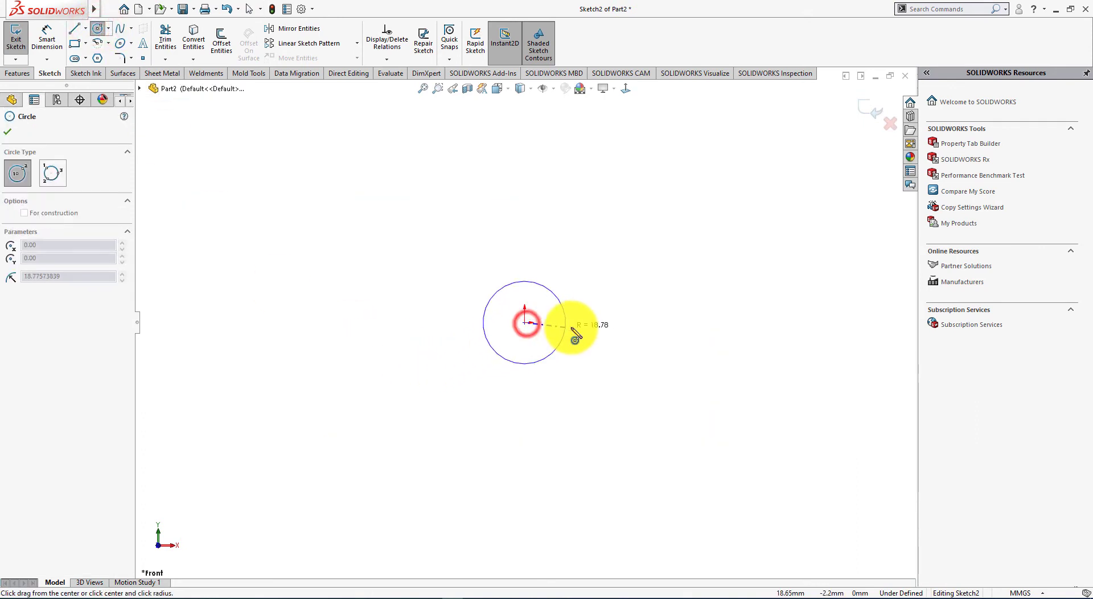
left_click(575, 335)
- Check the reference drawing, then add two larger circles at the origin
key("alt+Tab")
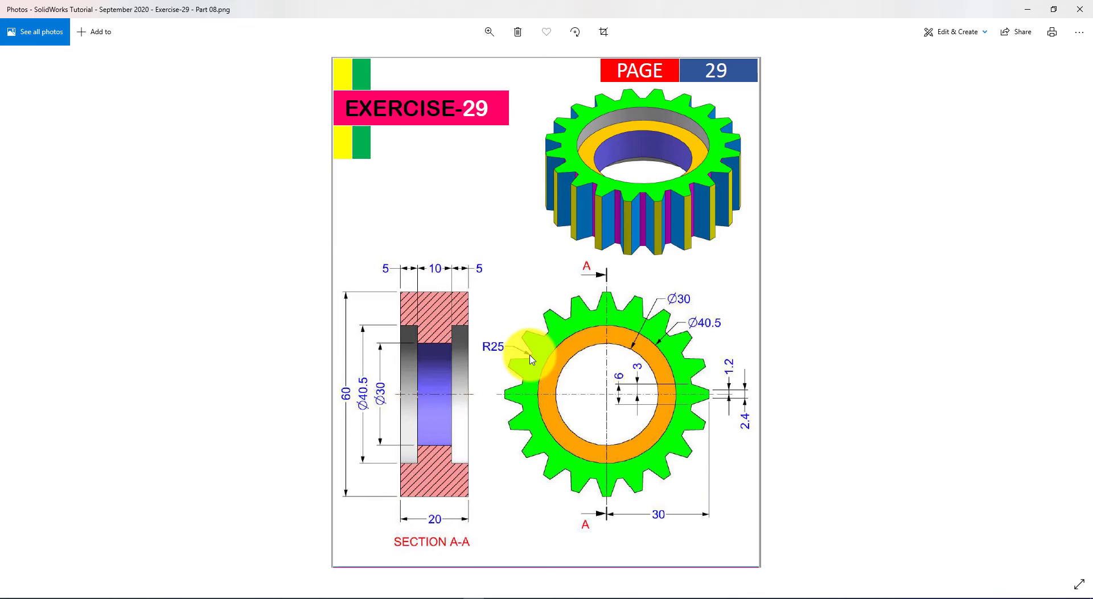
key("alt+Tab")
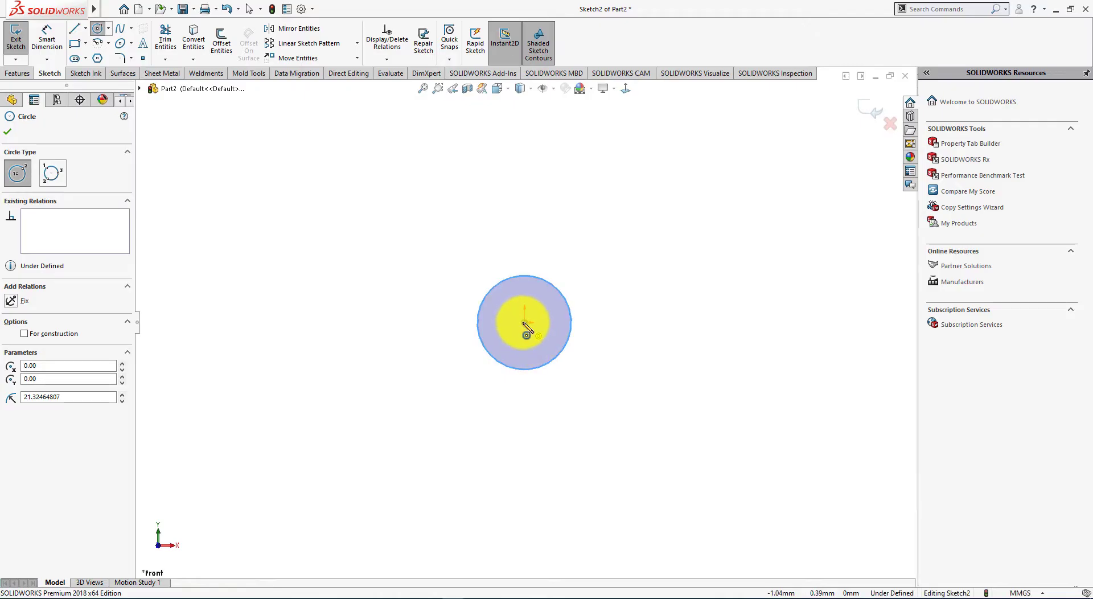
left_click(525, 323)
left_click(609, 341)
left_click(525, 324)
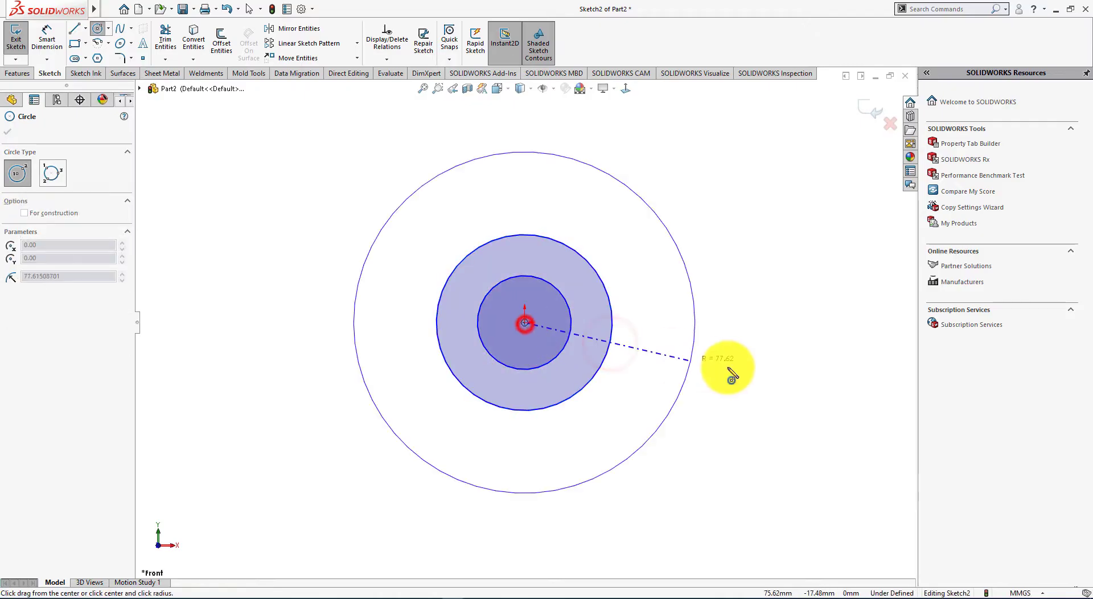
left_click(644, 358)
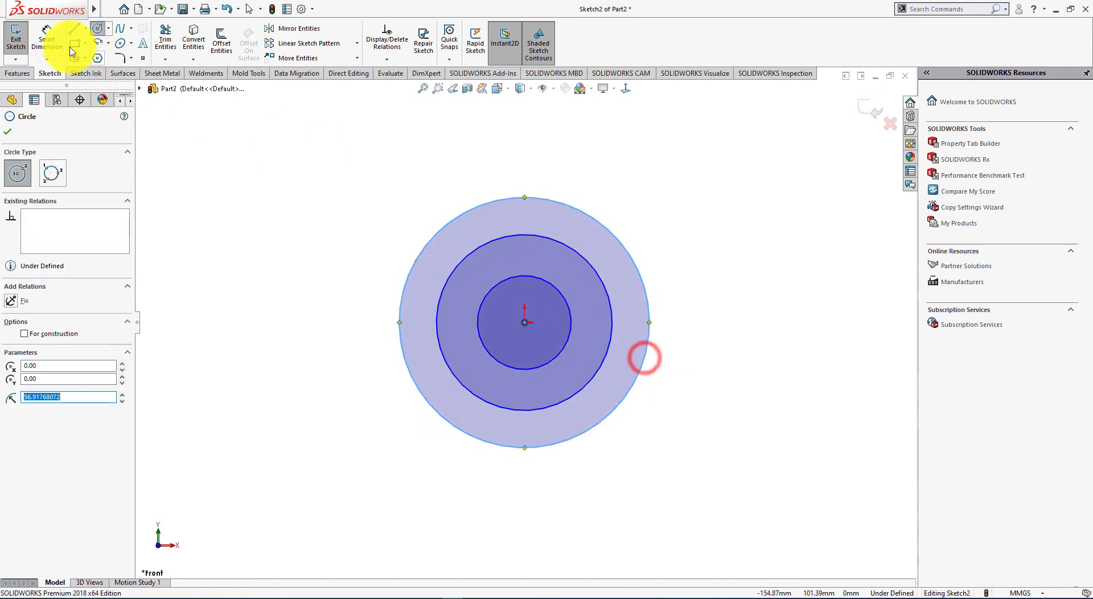
- Dimension the three circles at Ø30, Ø50 (2*25) and Ø60 (2*30) mm
left_click(48, 37)
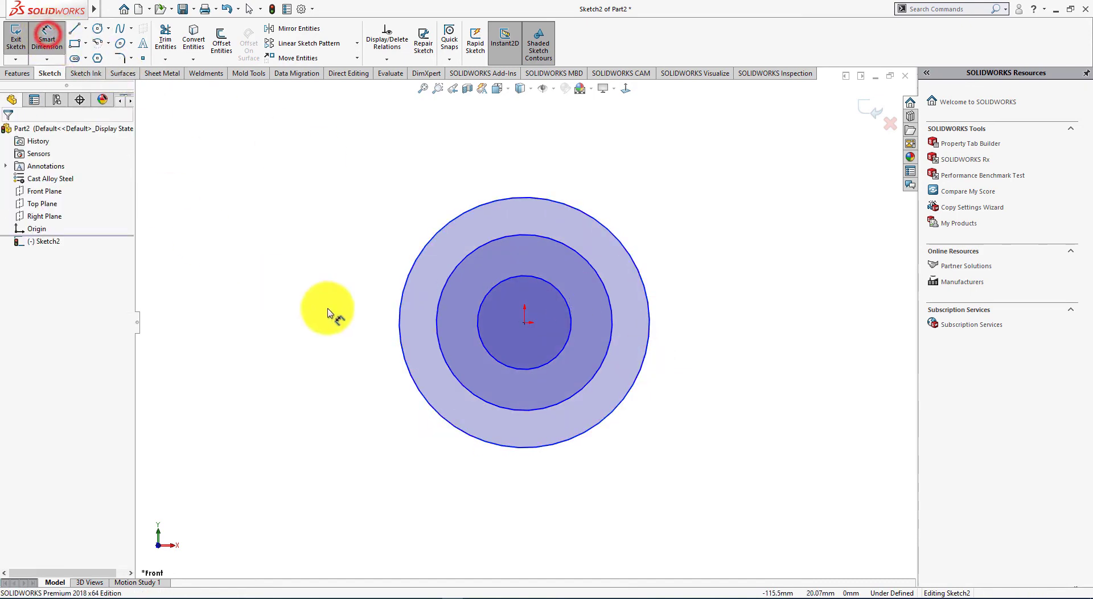
left_click(478, 343)
left_click(276, 200)
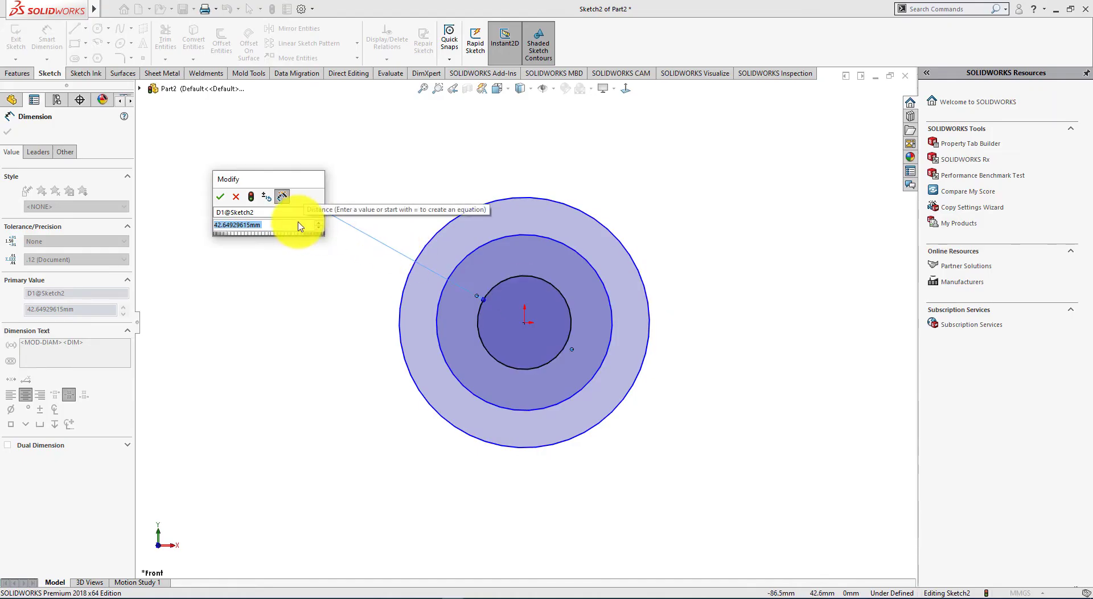
type("30")
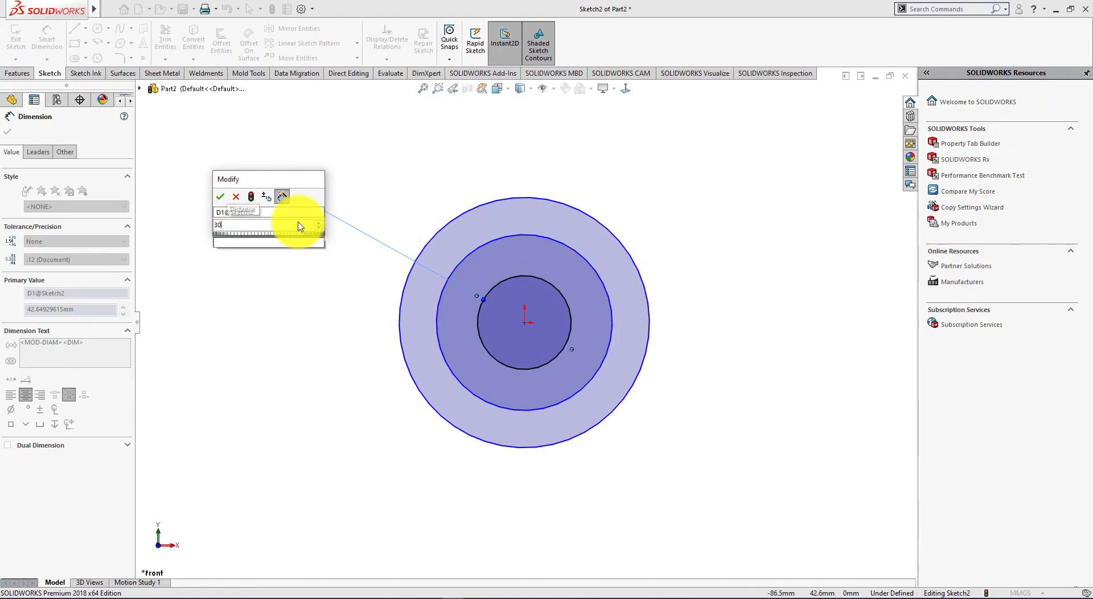
key("Return")
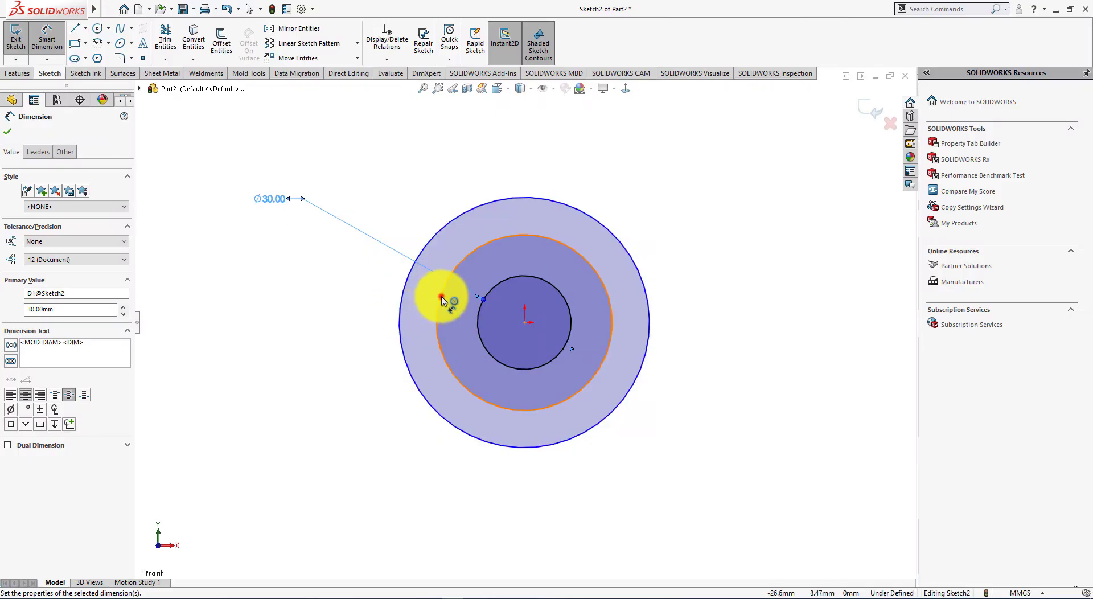
left_click(442, 299)
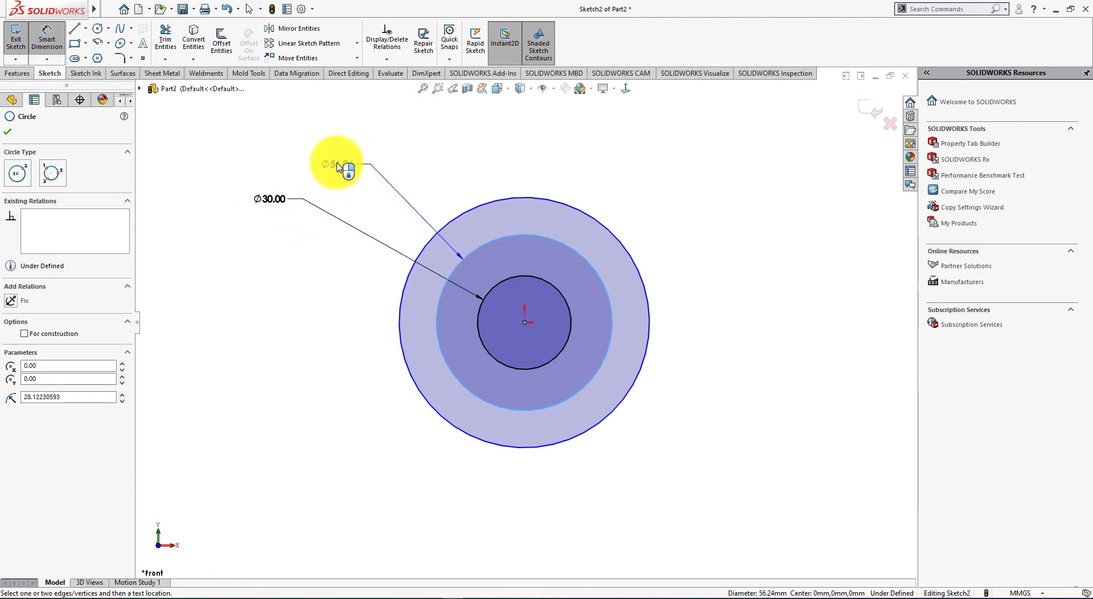
left_click(336, 168)
type("2*25")
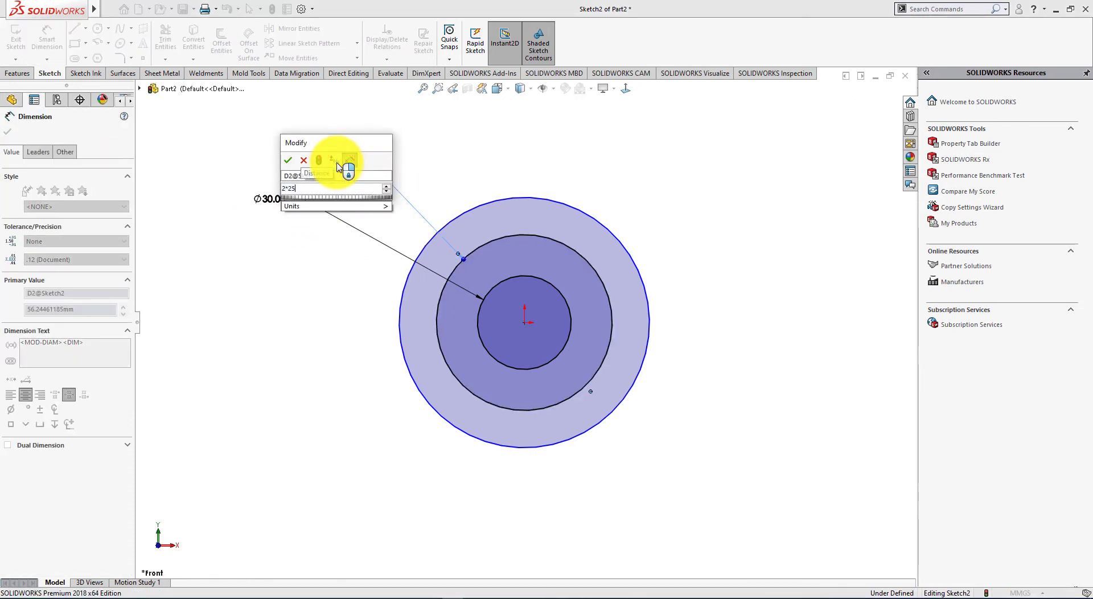
key("Return")
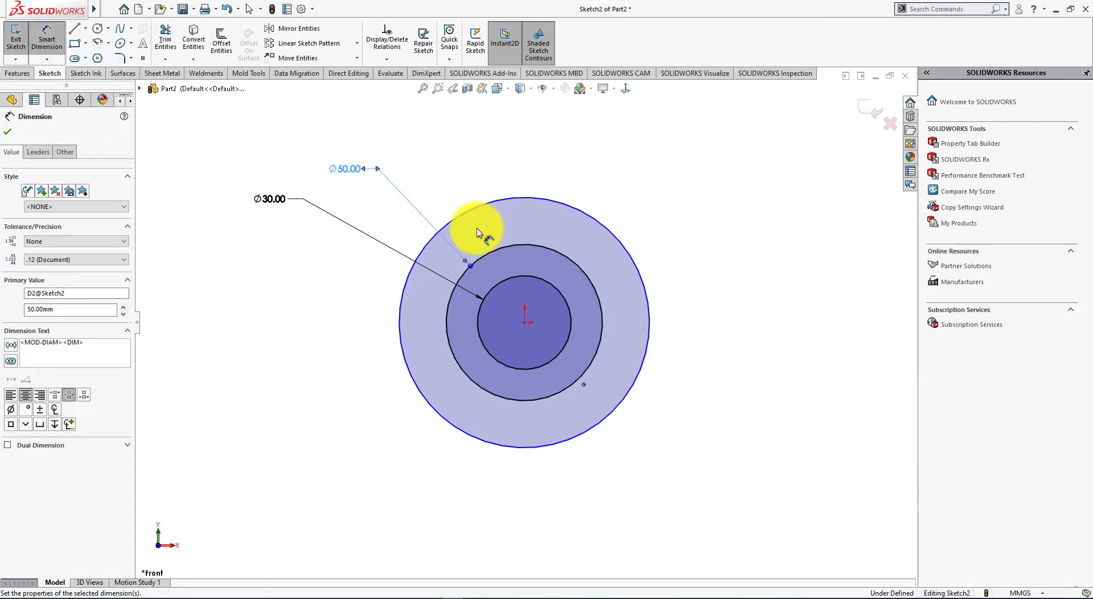
left_click(479, 198)
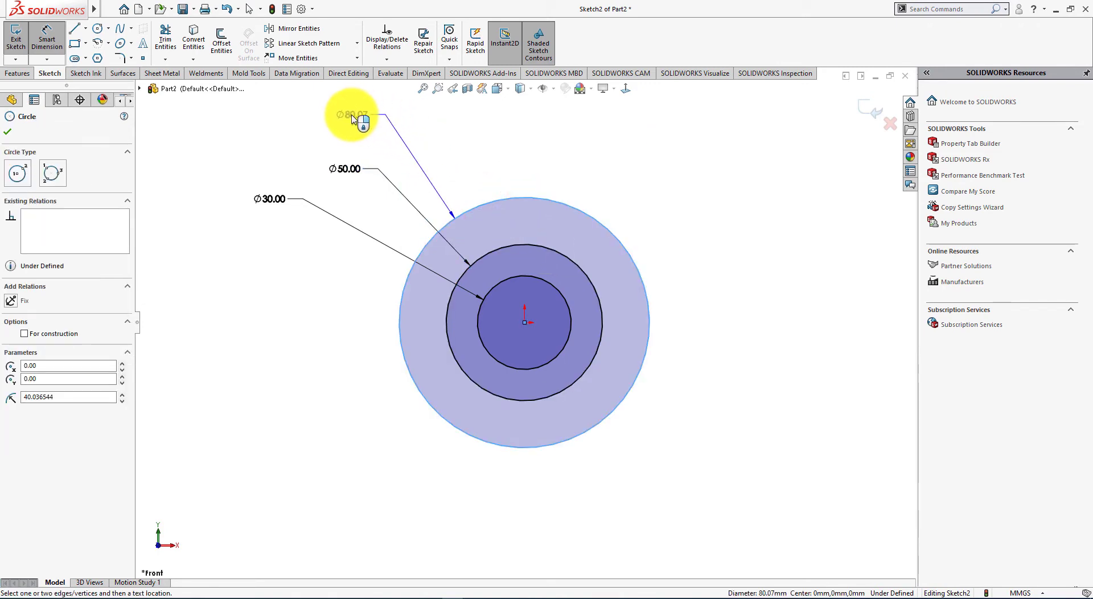
left_click(352, 118)
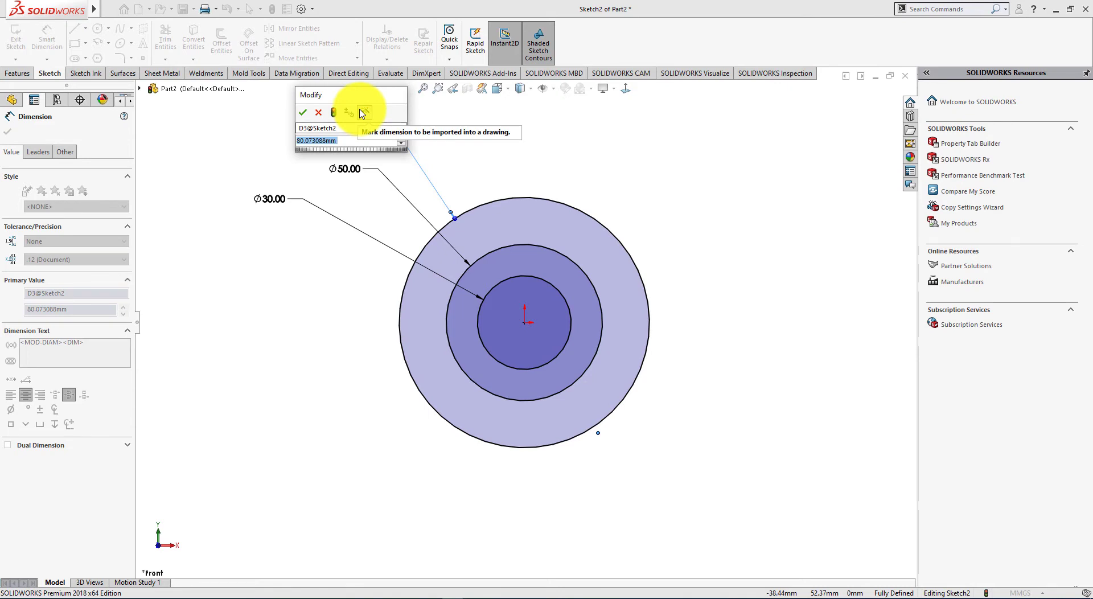
type("2*30")
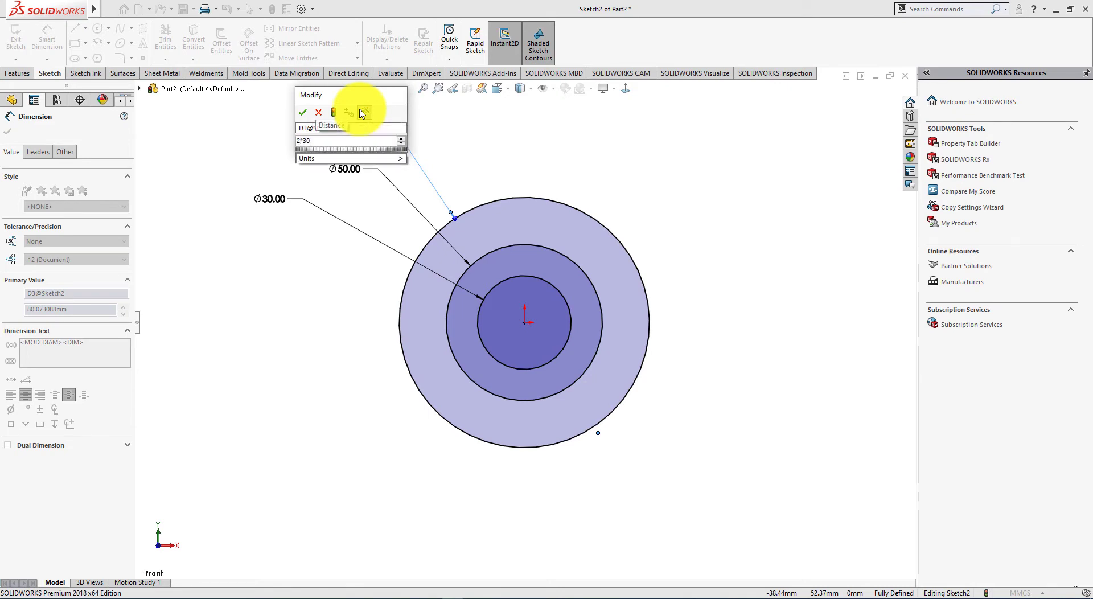
key("Return")
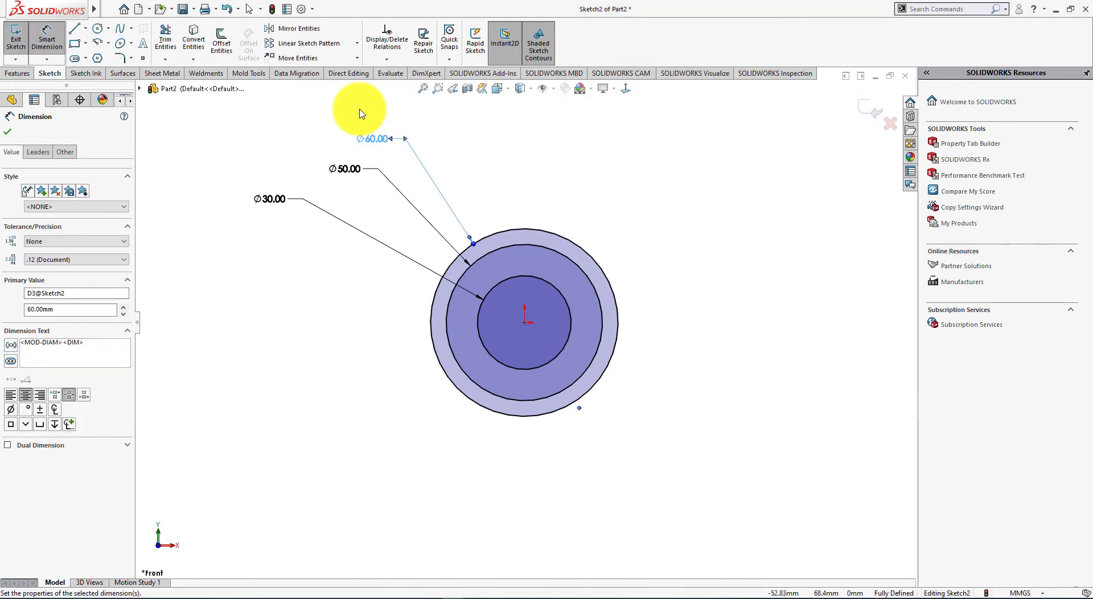
left_click(7, 135)
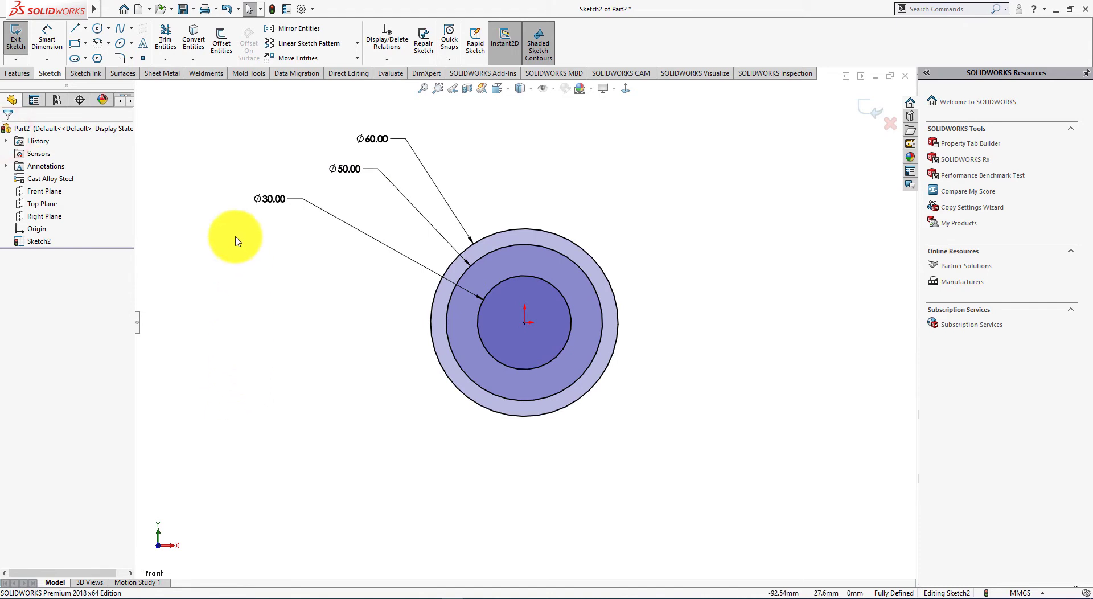
- Draw a horizontal centreline across the outer circle through the origin
left_click(86, 29)
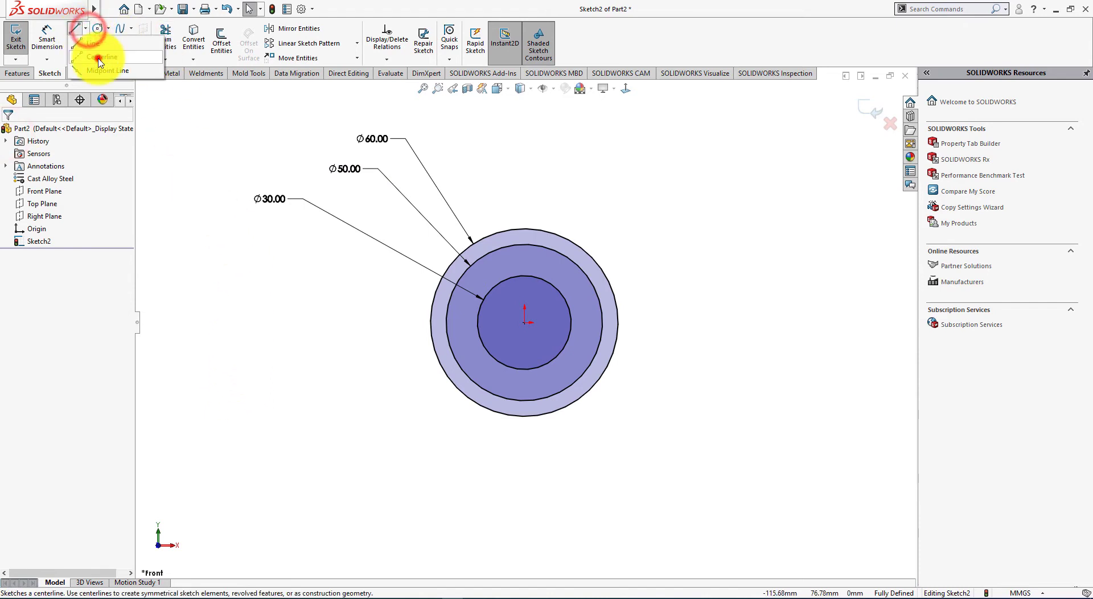
left_click(100, 57)
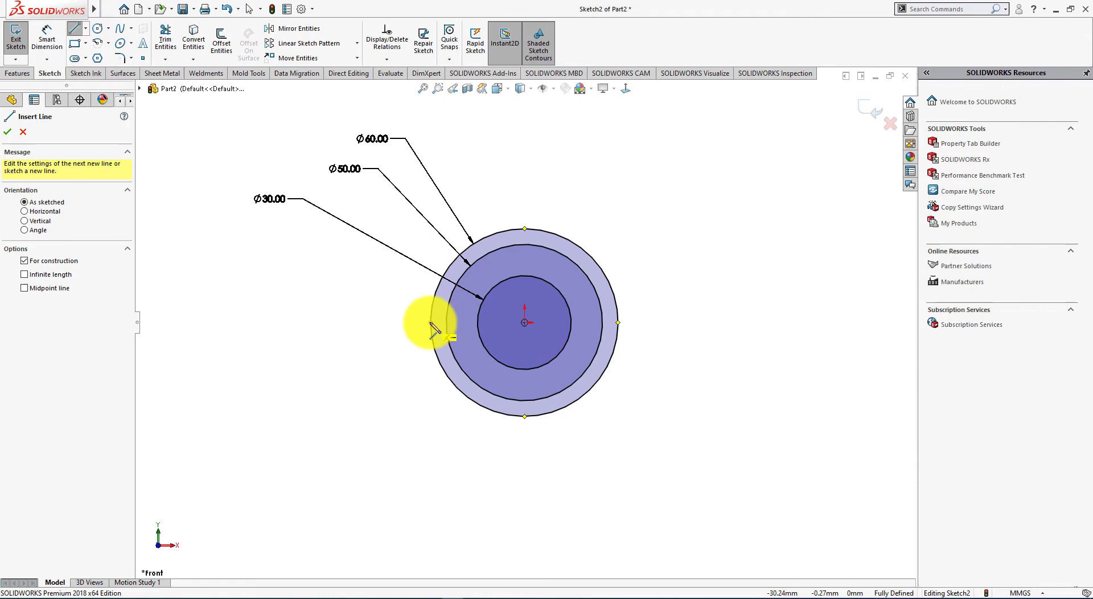
left_click(431, 322)
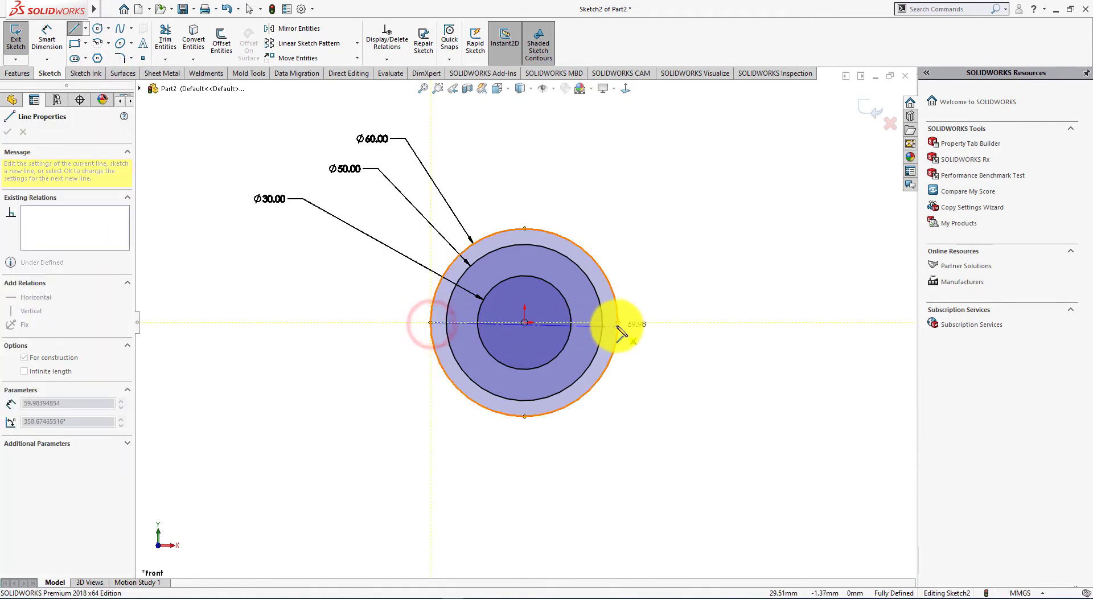
left_click(618, 322)
right_click(722, 234)
left_click(740, 232)
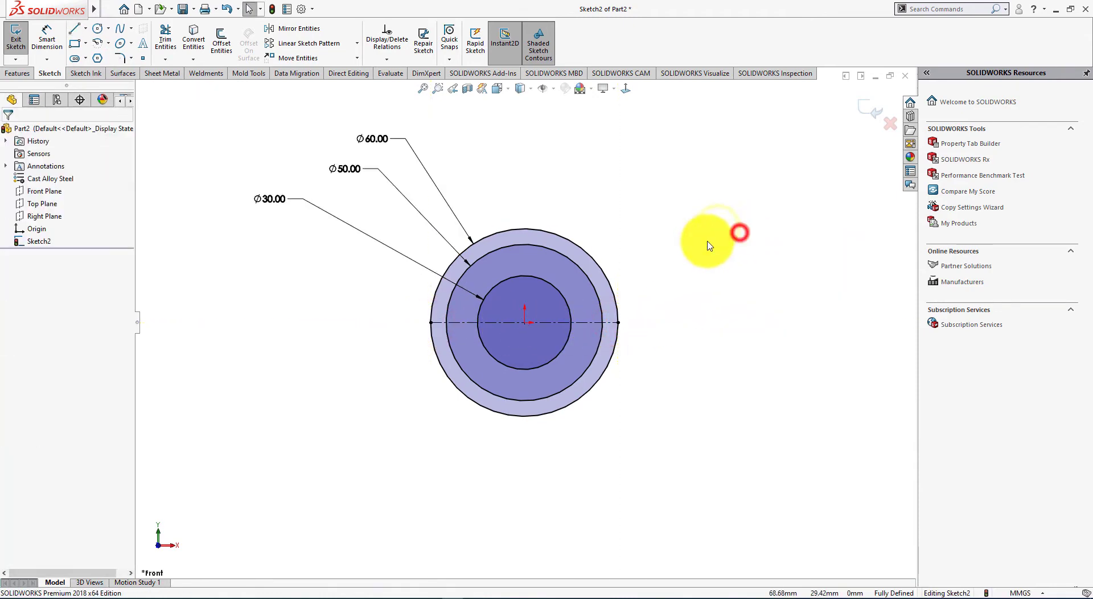
scroll(602, 335, "down", 3)
scroll(601, 335, "down", 2)
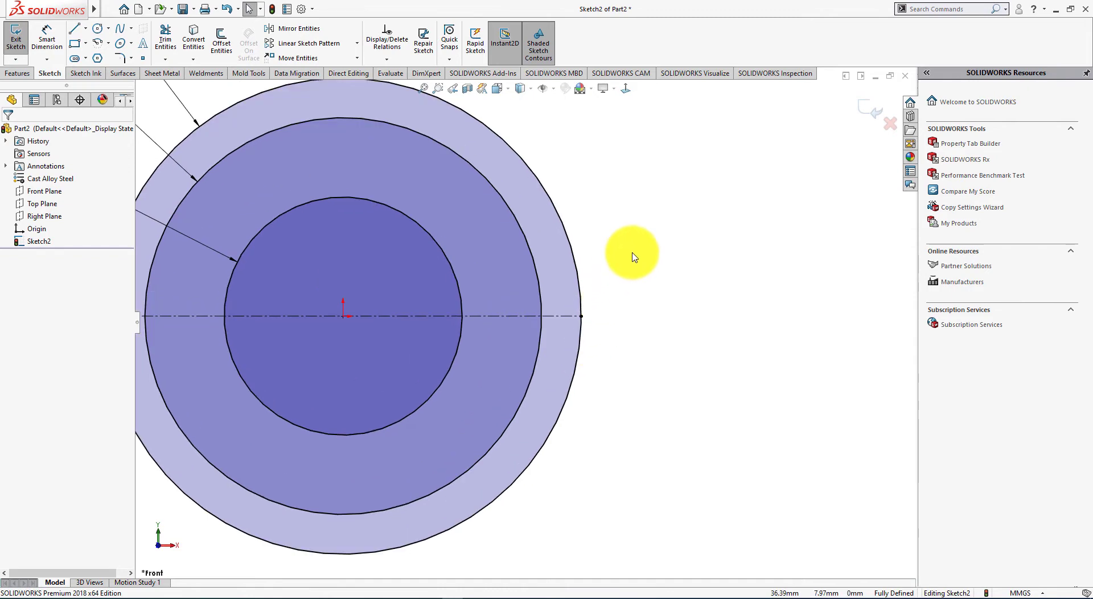
- Draw an upper slanted line from the Ø50 circle to the Ø60 circle
left_click(73, 28)
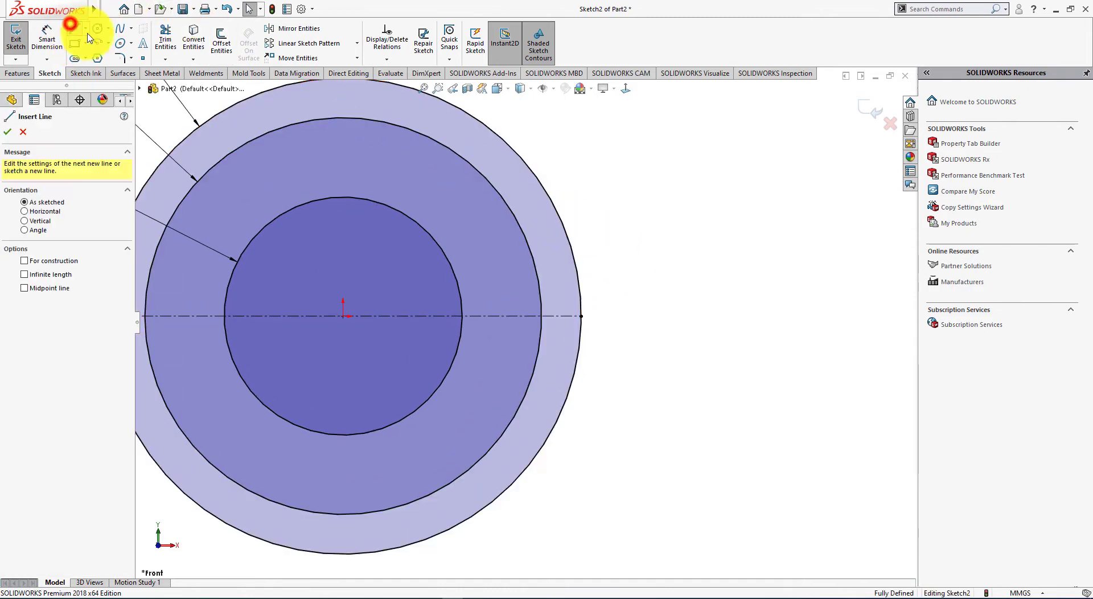
key("alt+Tab")
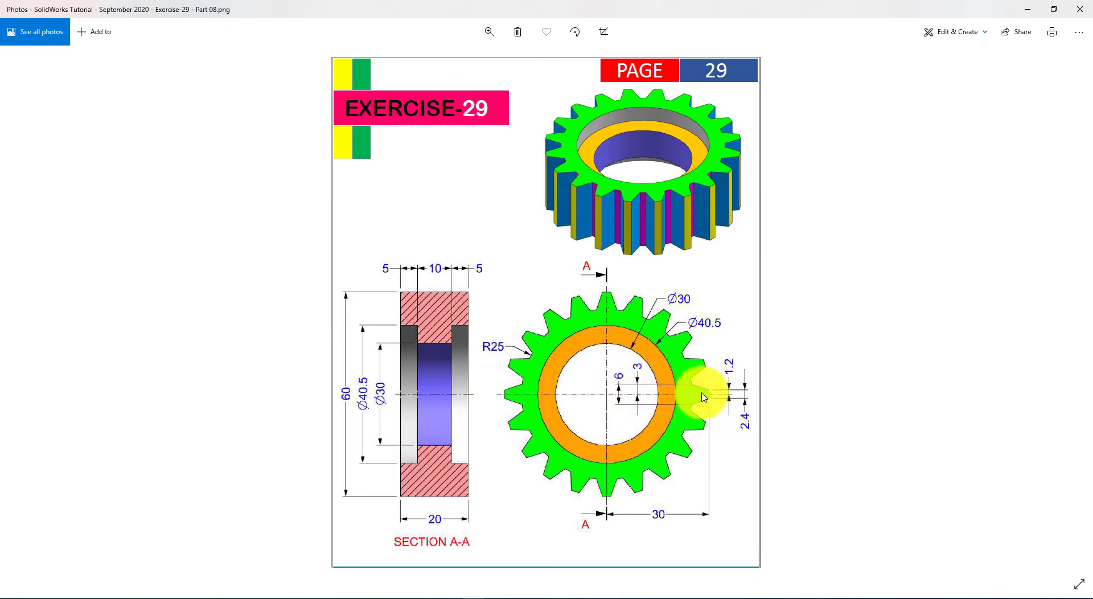
key("alt+Tab")
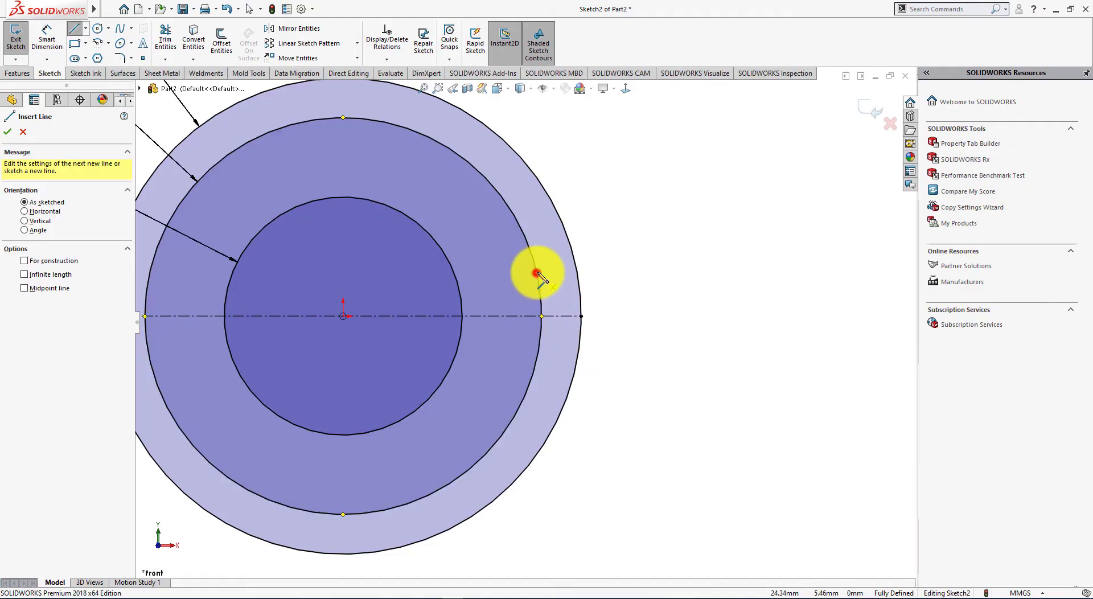
left_click(536, 275)
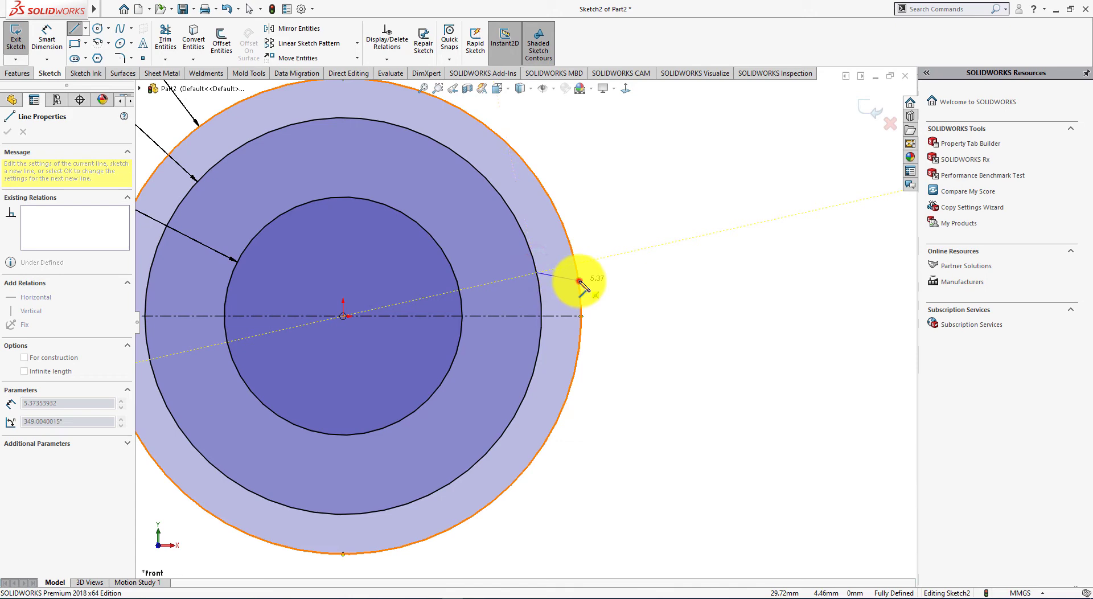
left_click(579, 281)
right_click(696, 269)
left_click(721, 275)
- Draw a matching lower slanted line from the Ø50 to the Ø60 circle
right_click(720, 278)
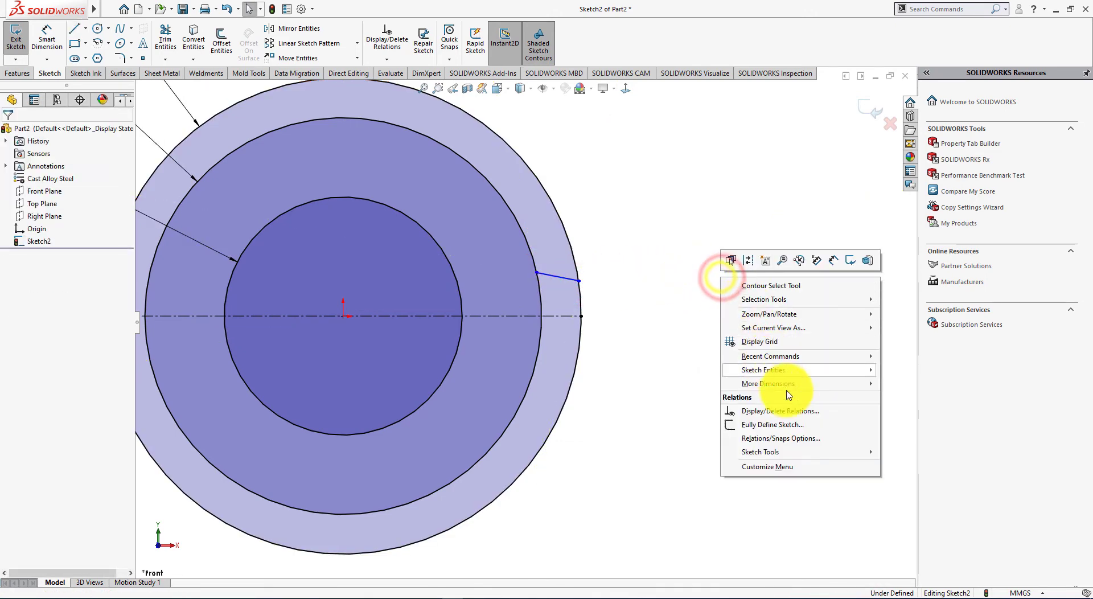
mouse_move(770, 356)
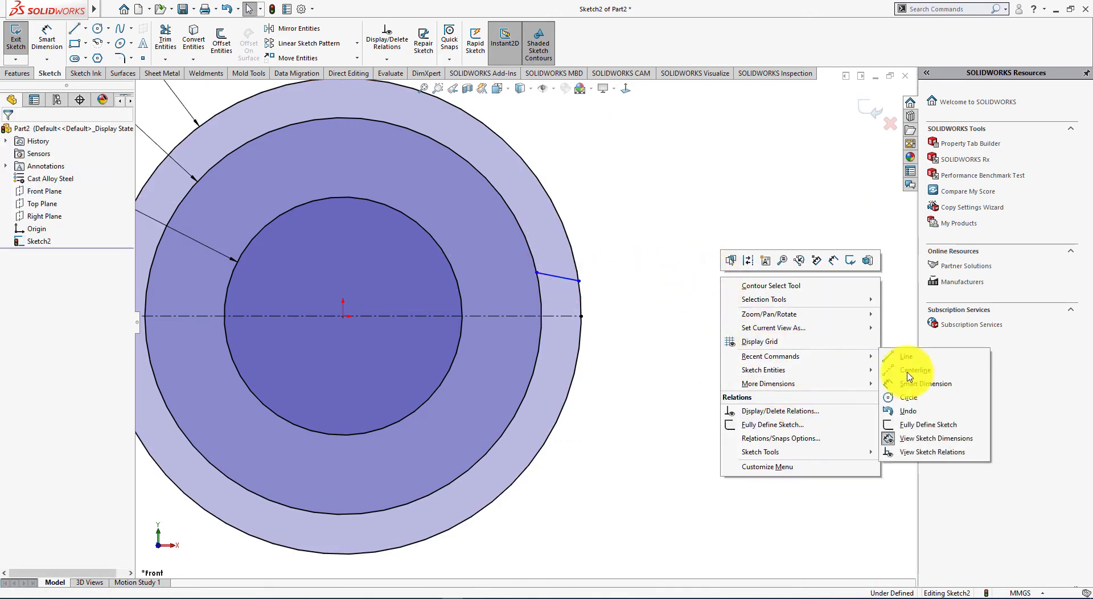
left_click(911, 357)
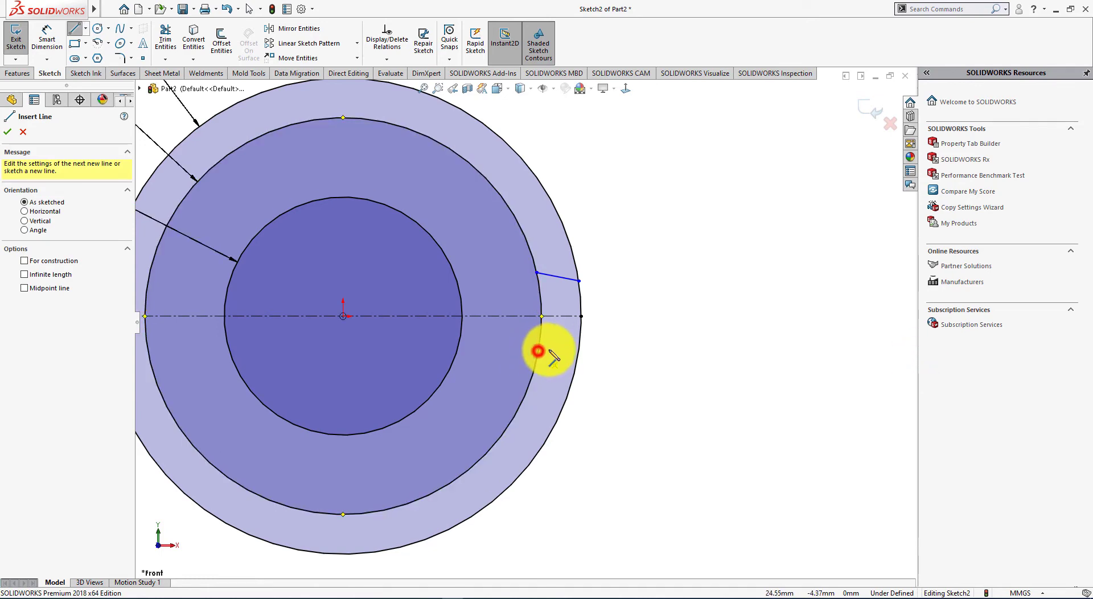
left_click(540, 349)
left_click(579, 344)
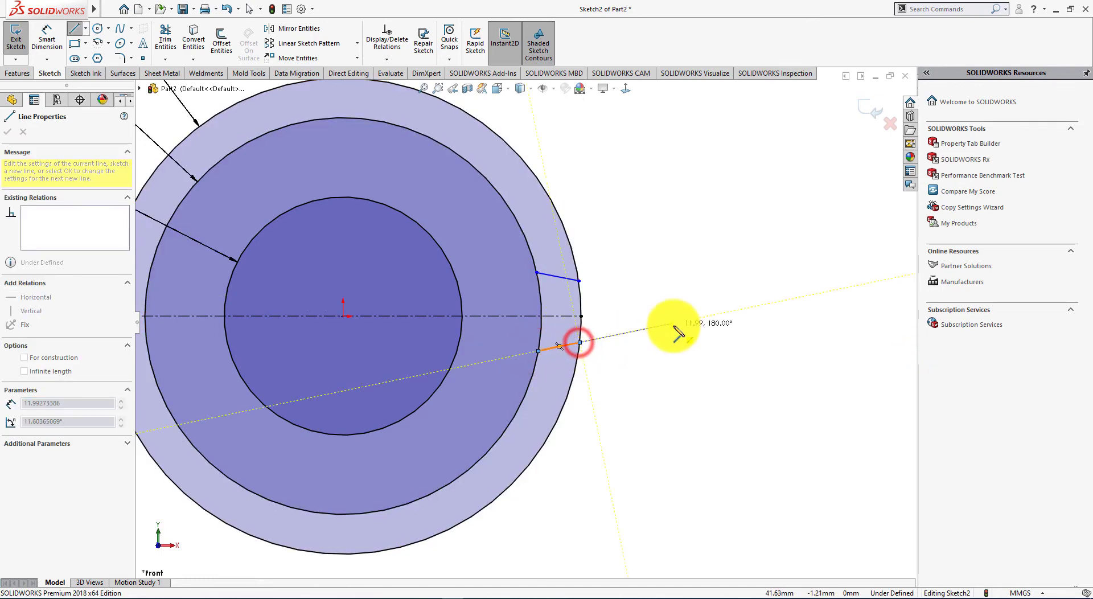
right_click(708, 334)
left_click(715, 345)
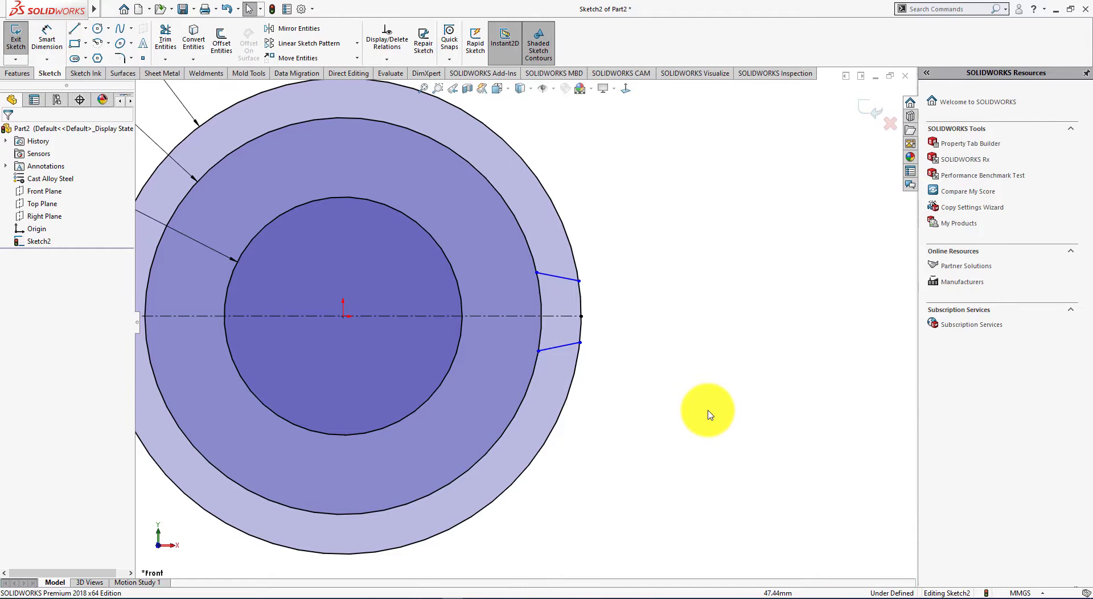
- Dimension the lines' outer ends: 2.43 mm apart and 1.20 mm from the centreline
key("alt+Tab")
left_click(59, 43)
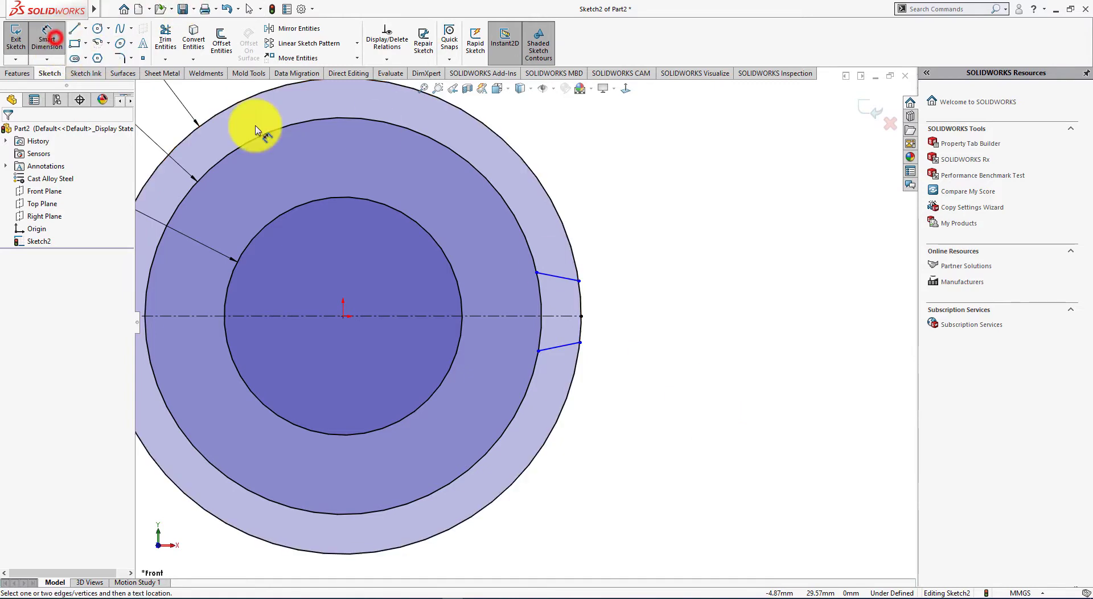
left_click(579, 344)
left_click(580, 281)
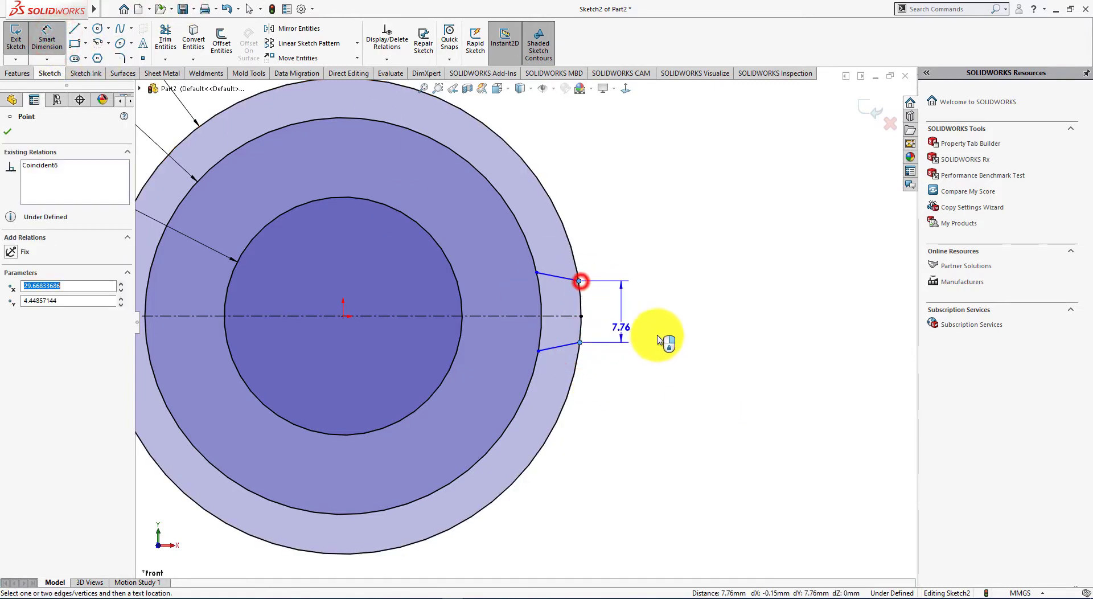
left_click(746, 319)
type("2.")
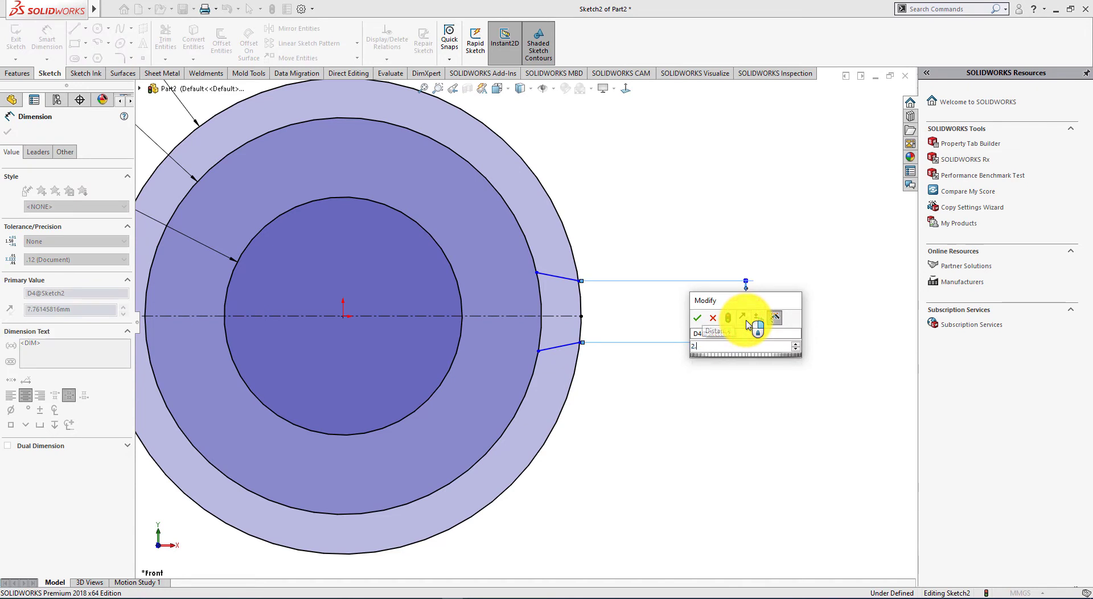
type("43")
key("Return")
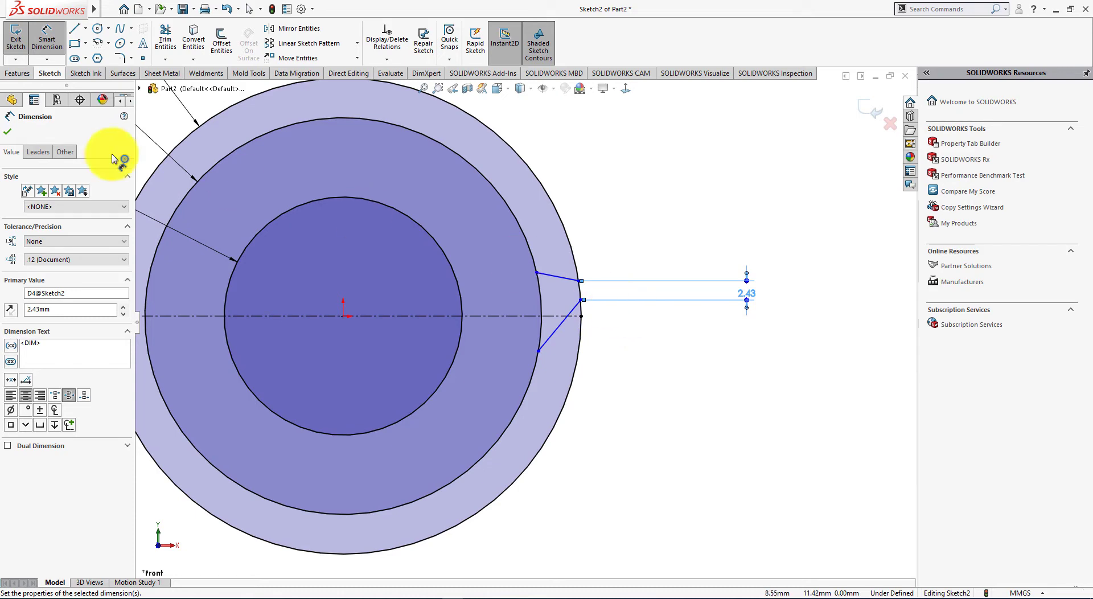
left_click(582, 317)
left_click(581, 281)
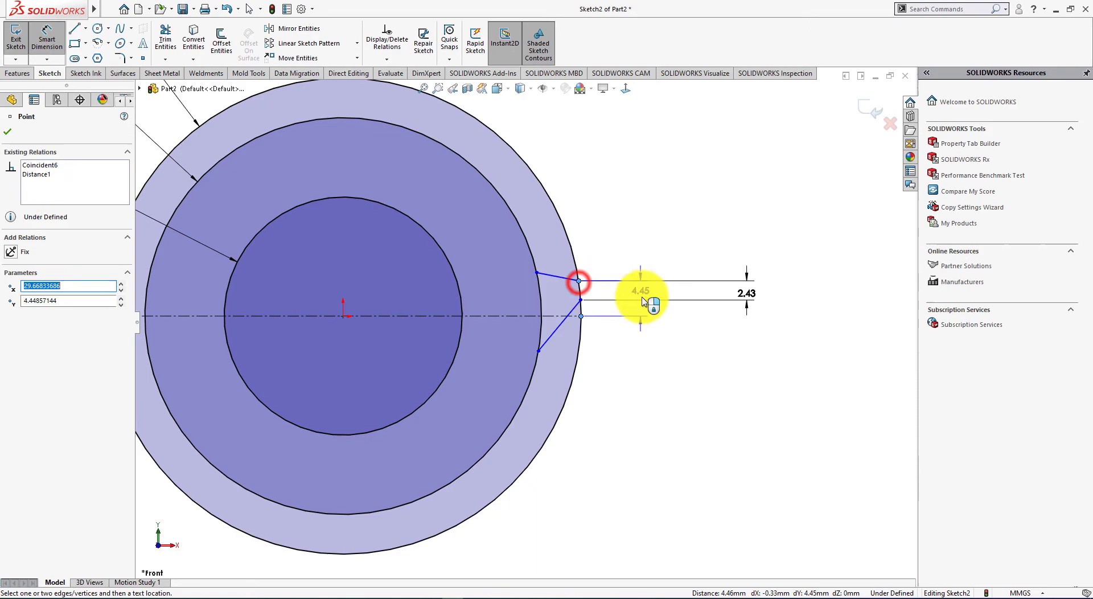
left_click(660, 296)
key("alt+Tab")
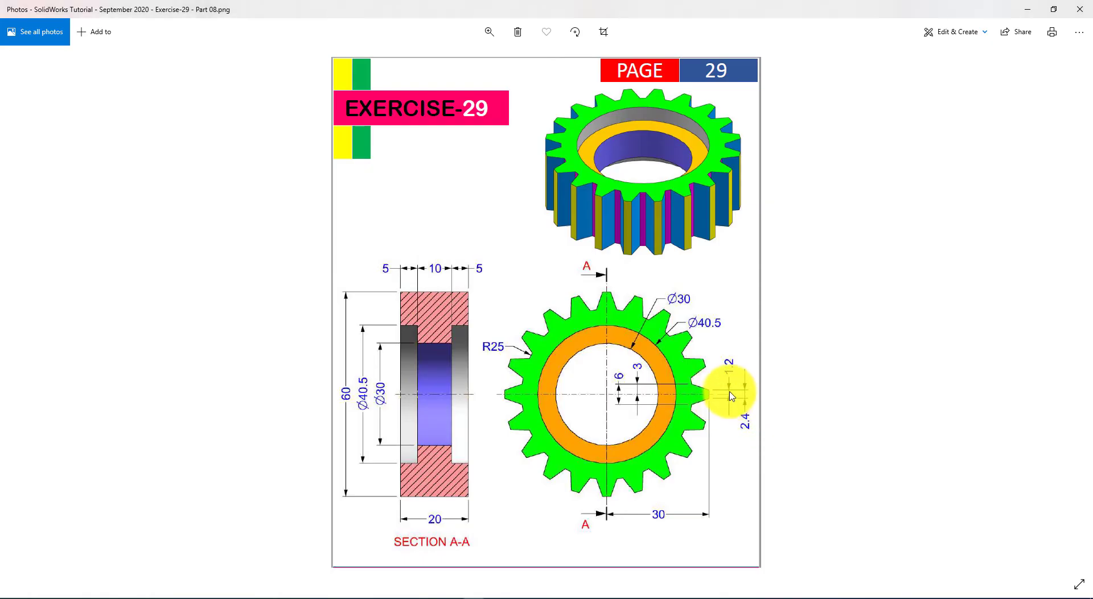
key("alt+Tab")
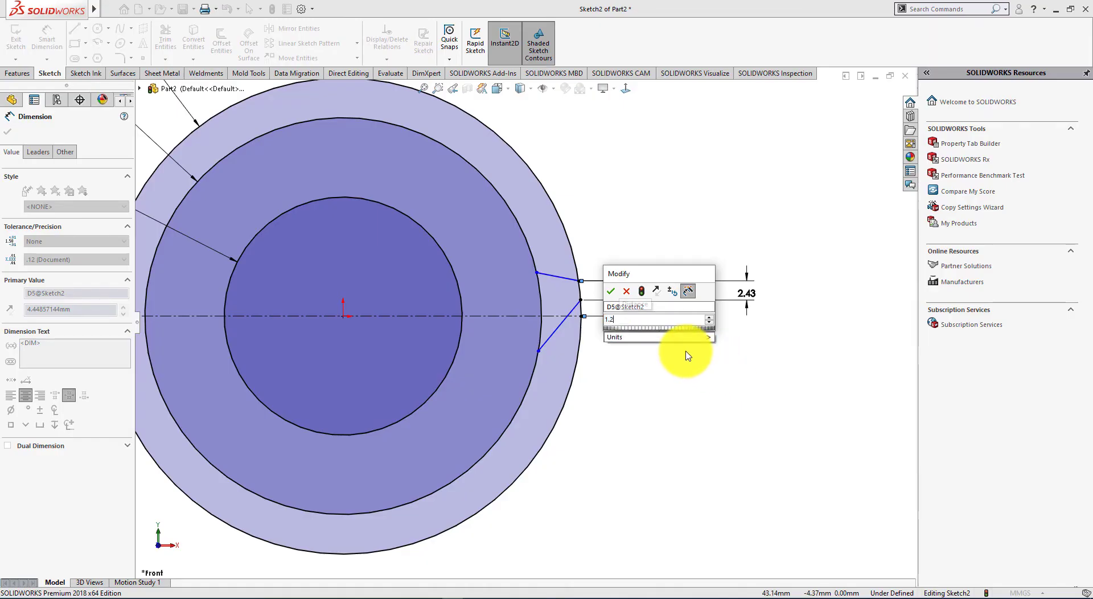
key("Return")
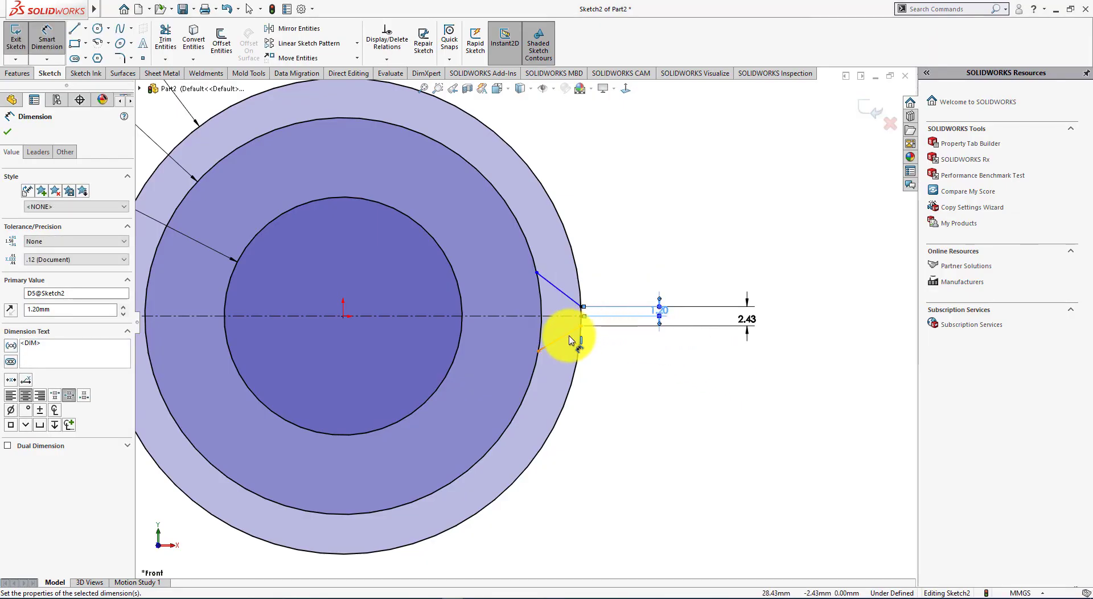
- Dimension the inner ends: 6.00 mm apart and 3.00 mm from the centreline
left_click(539, 352)
left_click(537, 272)
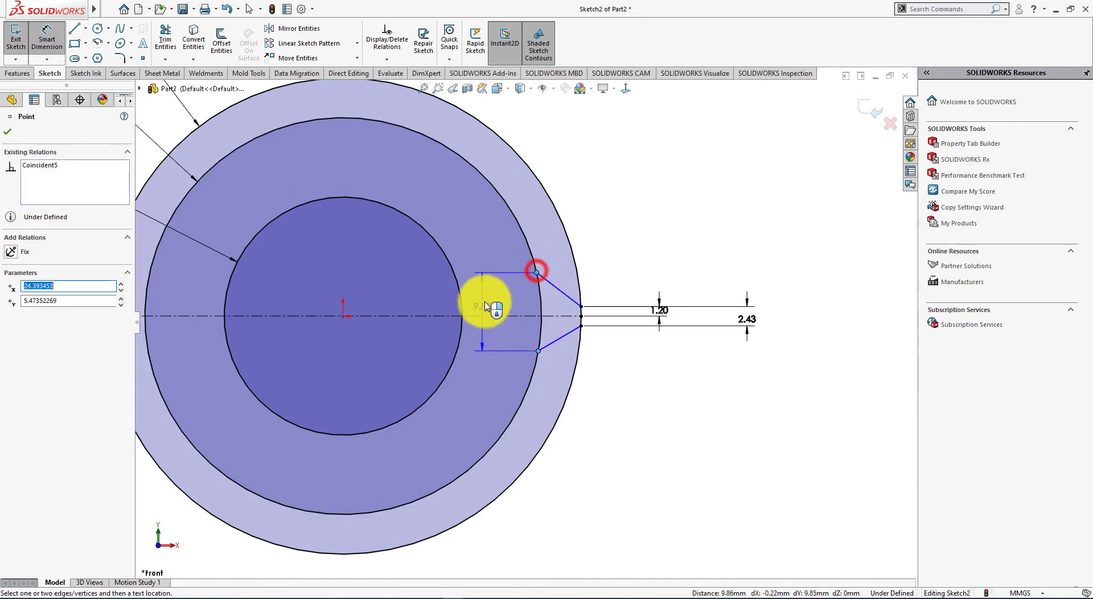
left_click(632, 319)
type("6")
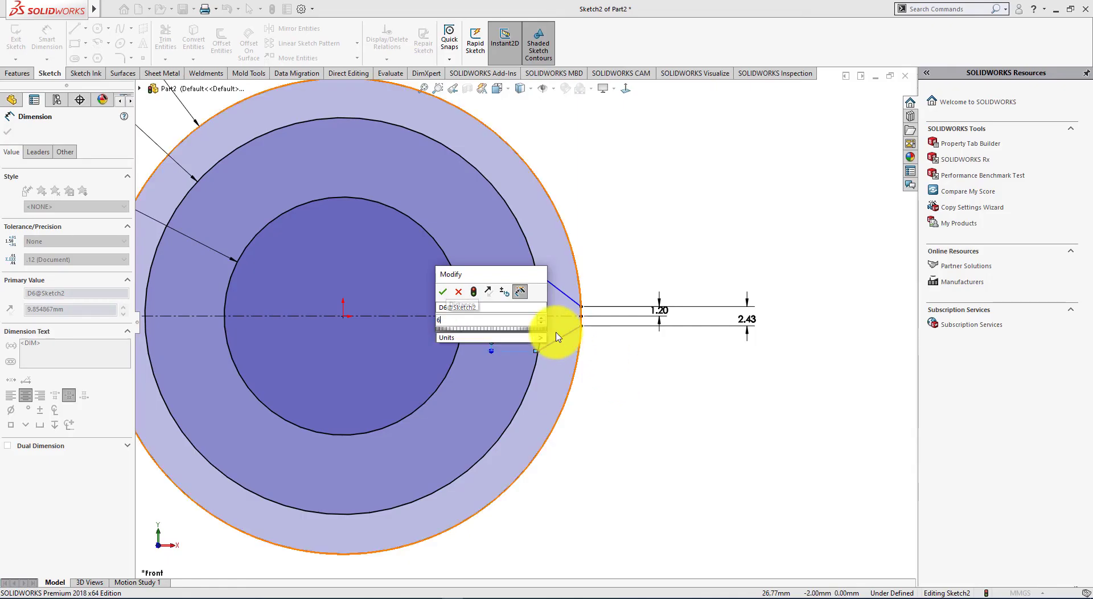
key("Return")
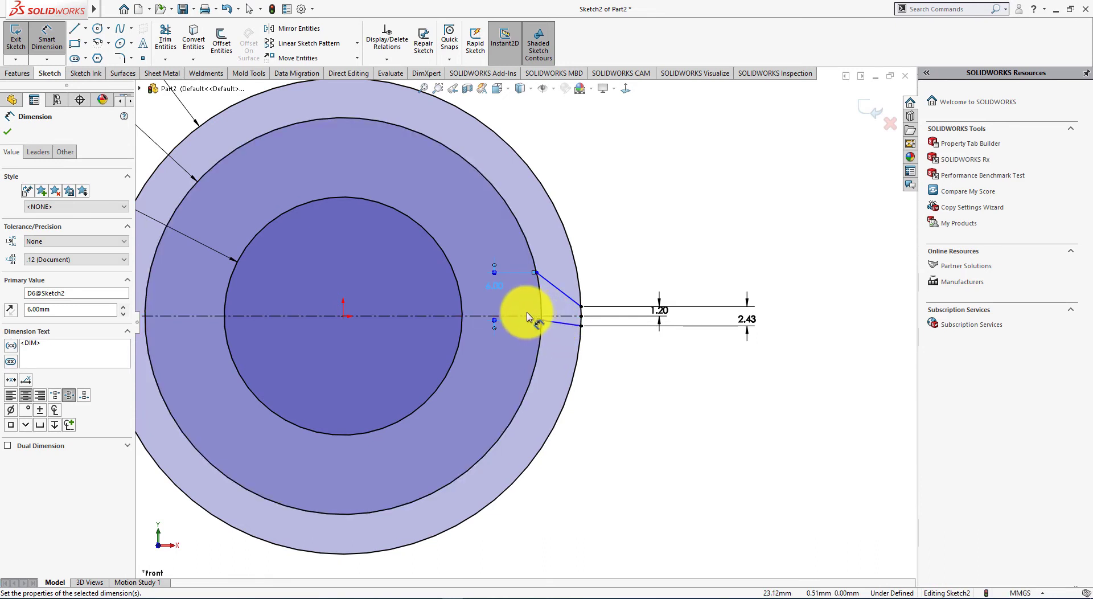
left_click_drag(529, 316, 537, 274)
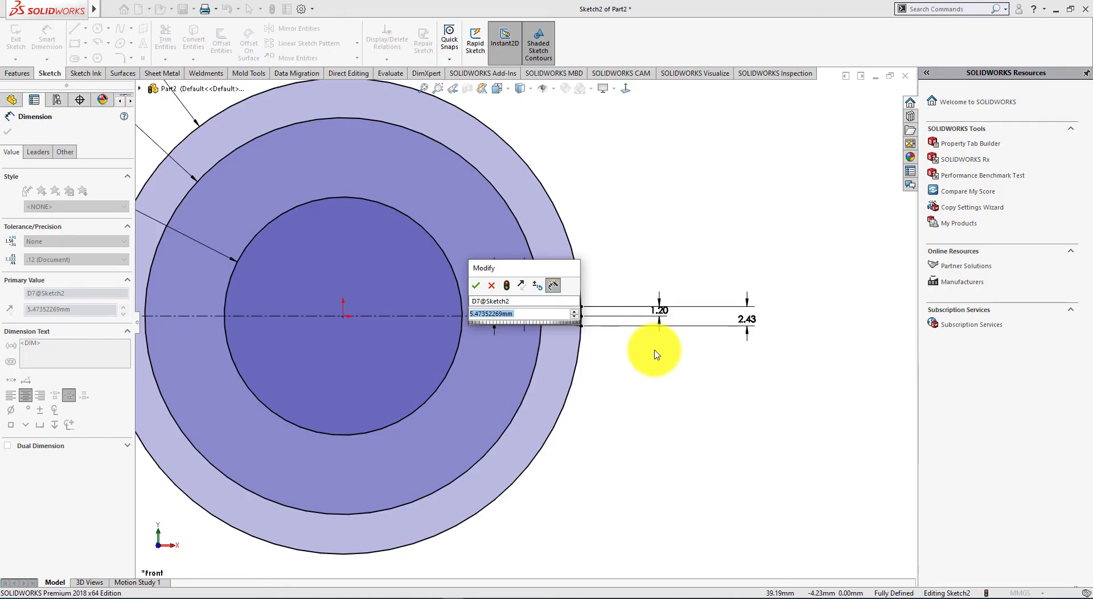
type("3.00mm")
key("Return")
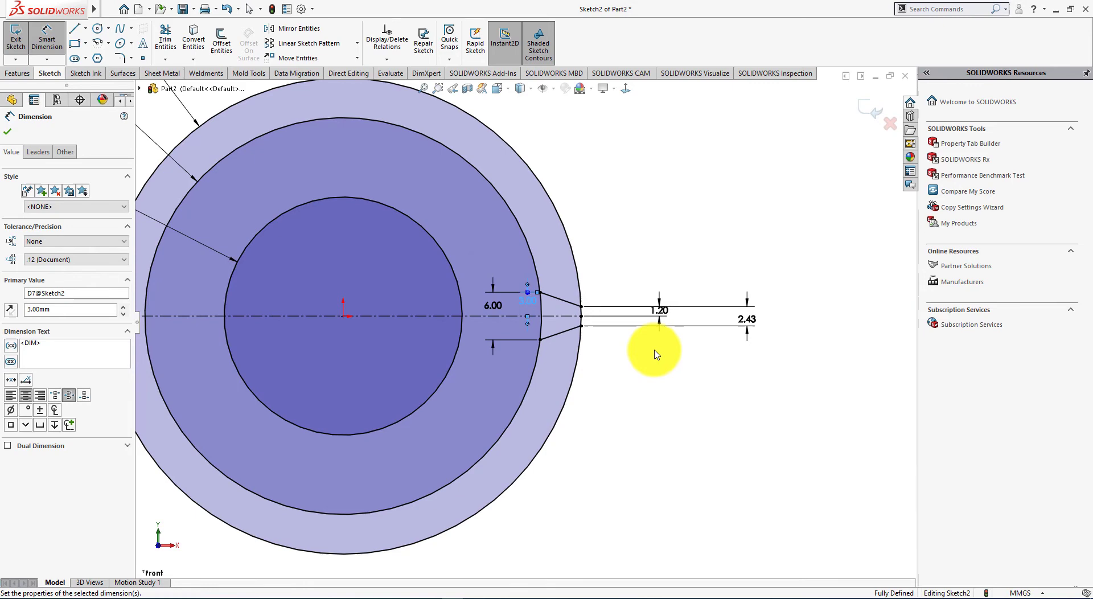
- Exit dimensioning, confirm the sketch is fully defined, and select the middle circle
left_click(9, 135)
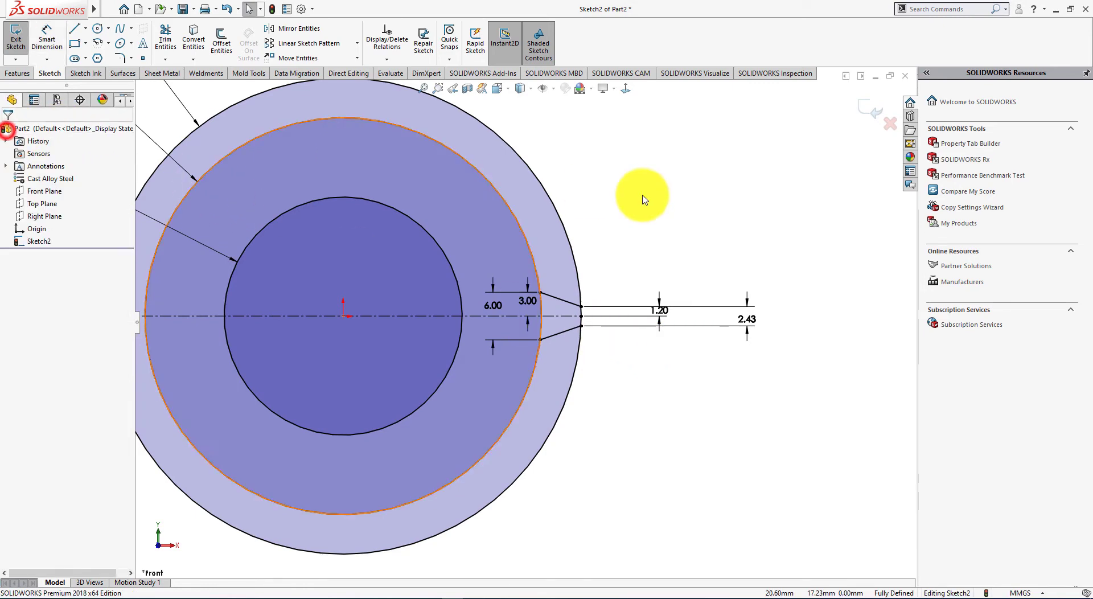
scroll(622, 225, "down", 3)
scroll(534, 274, "up", 1)
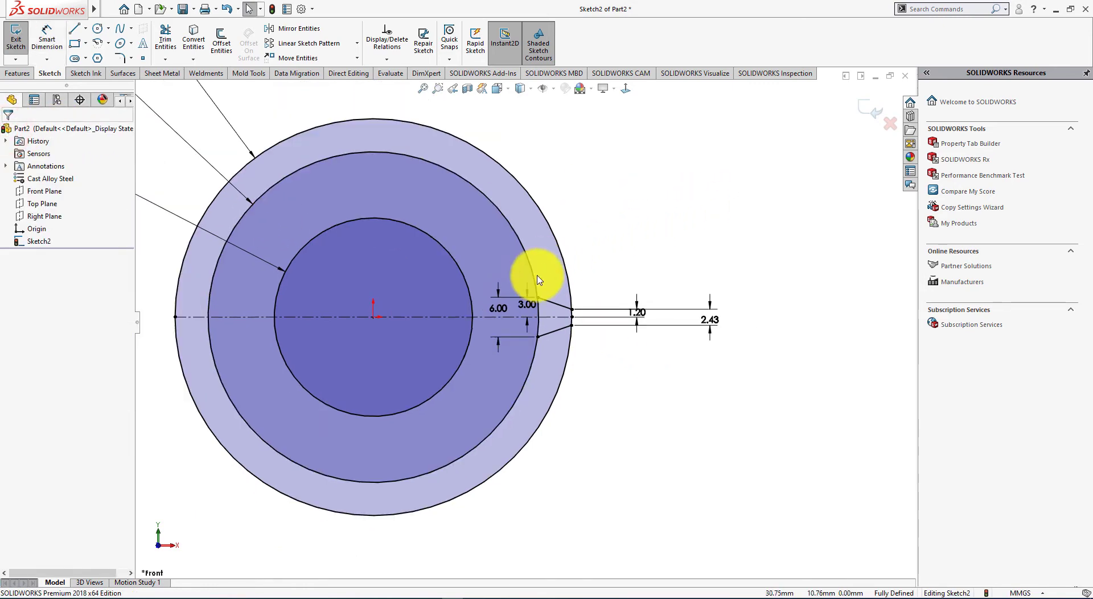
scroll(510, 362, "up", 2)
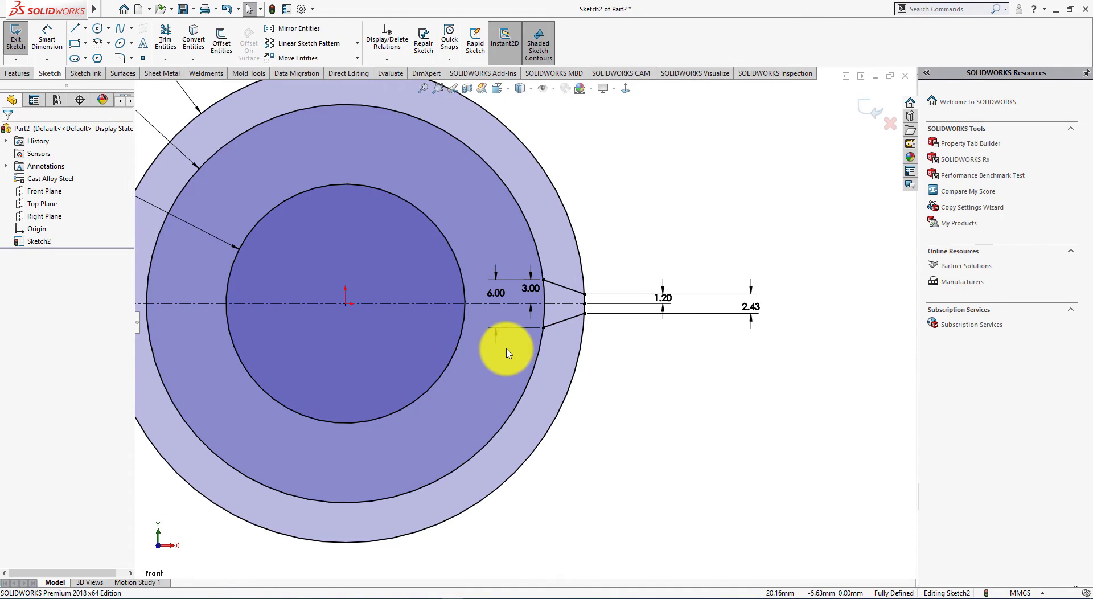
scroll(509, 354, "down", 1)
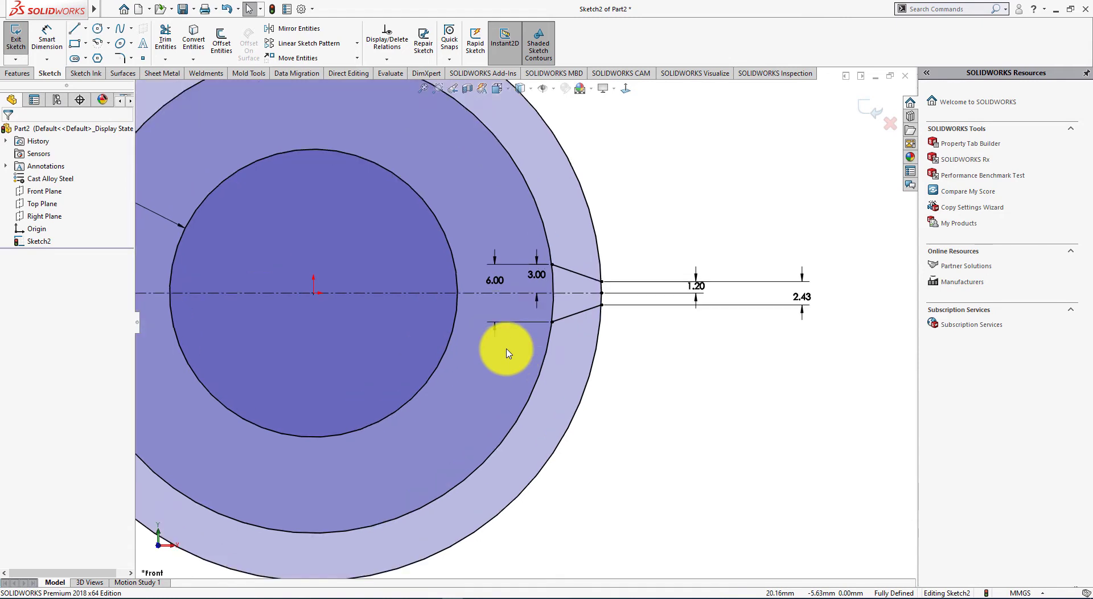
scroll(508, 352, "down", 1)
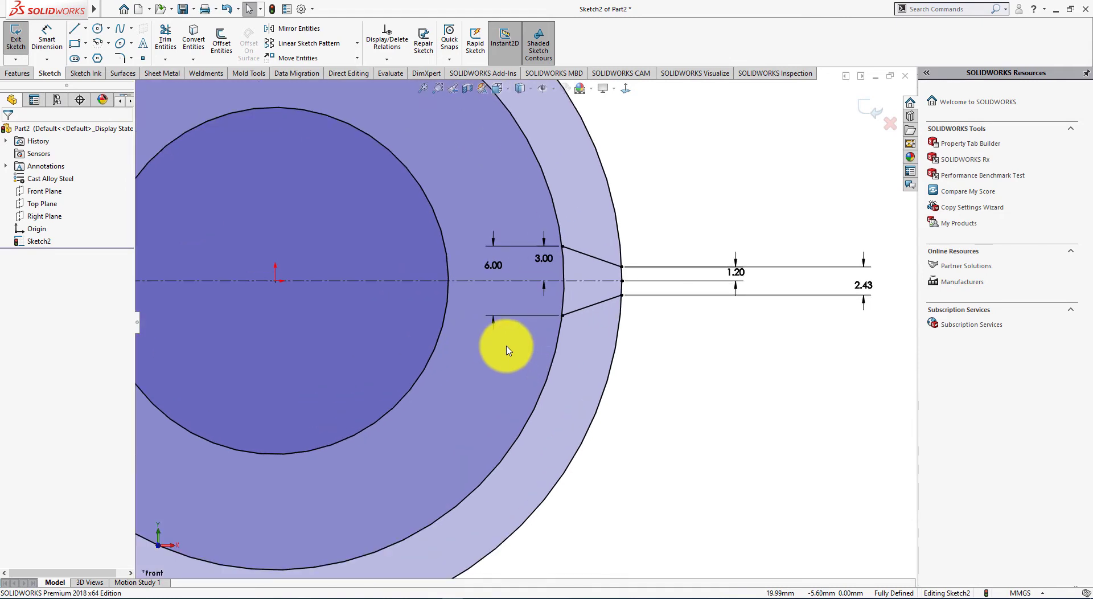
left_click(548, 362)
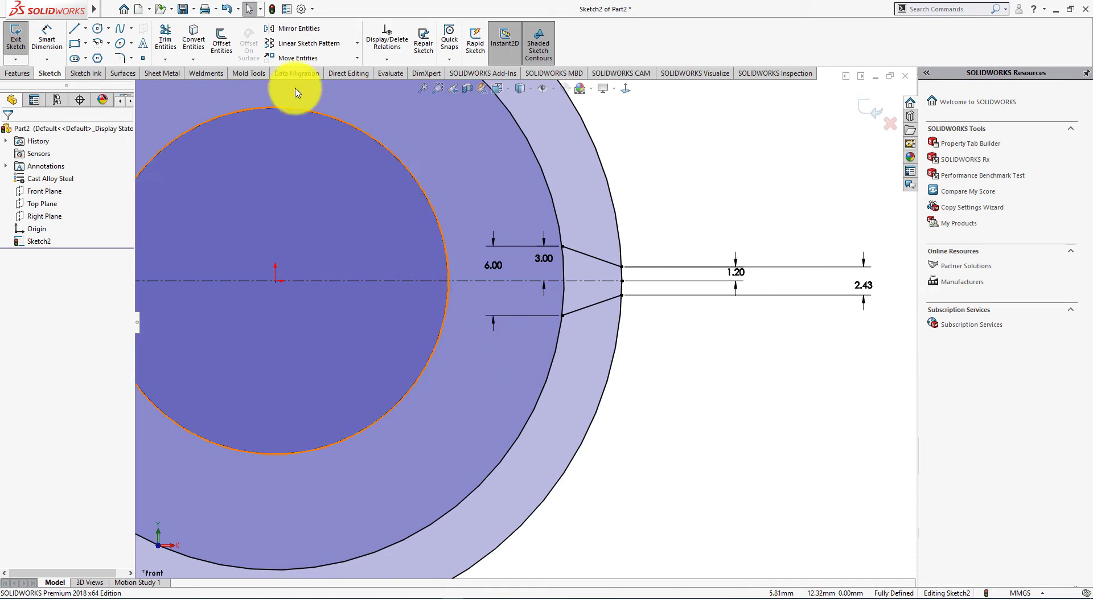
- Power-trim the circle arcs between the two slanted lines to open the tooth notch
left_click(160, 32)
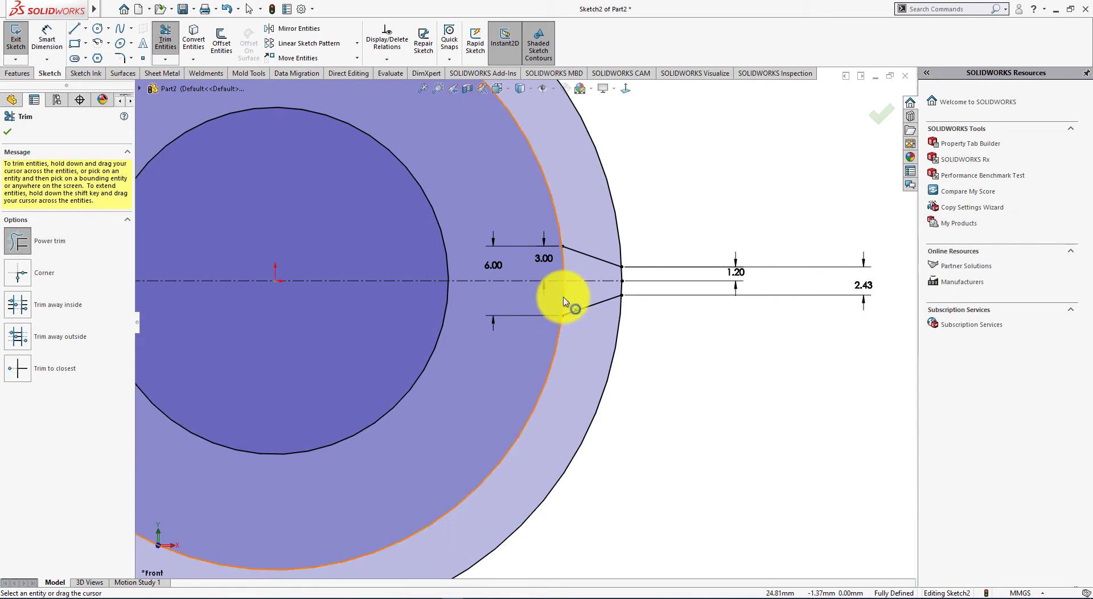
left_click(8, 131)
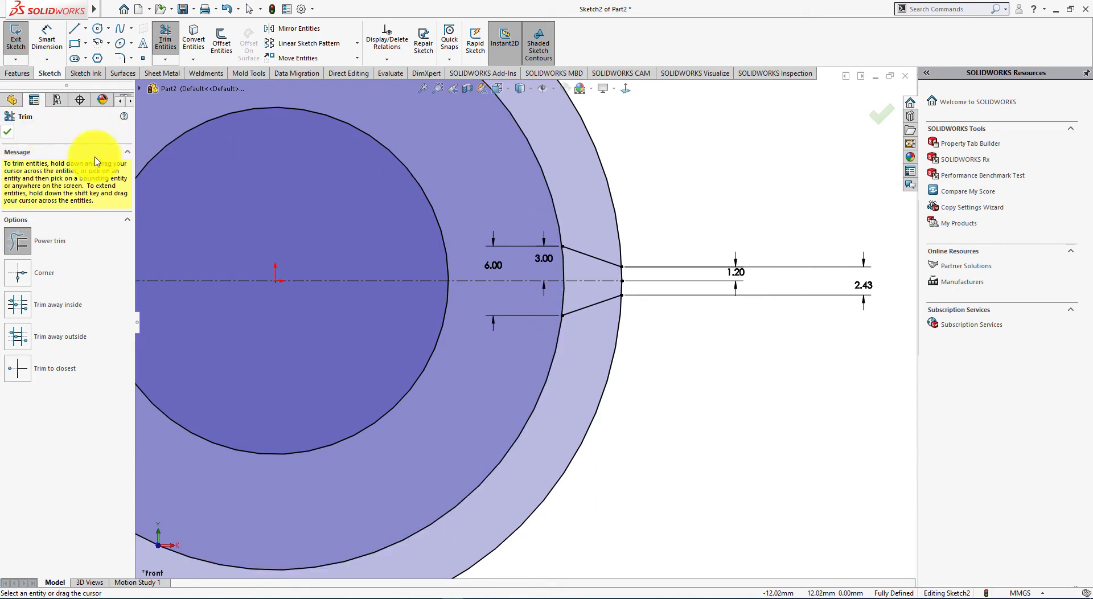
left_click(550, 303)
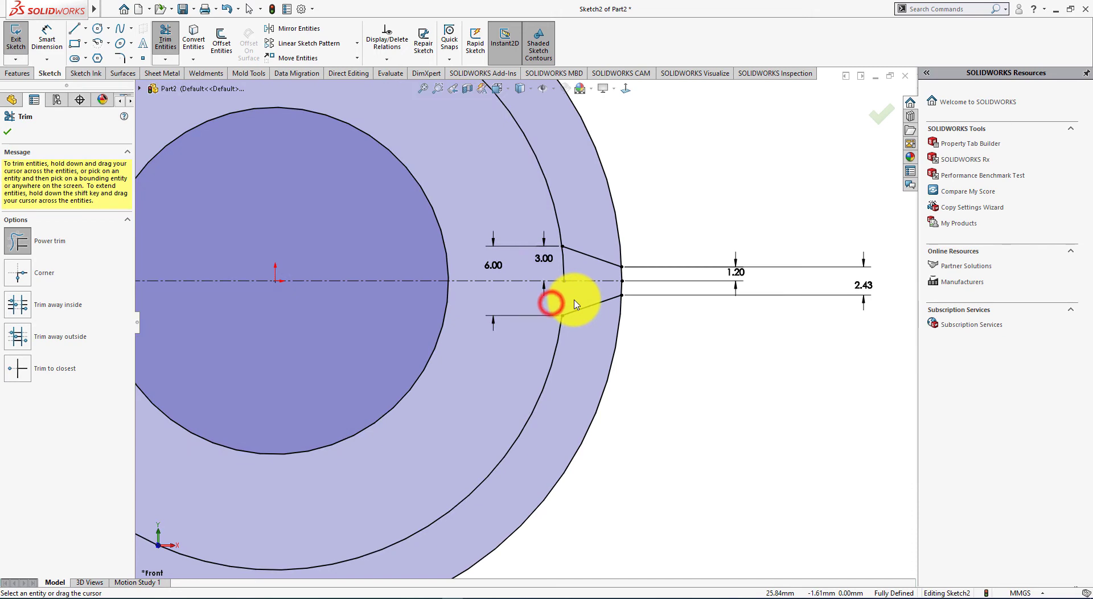
left_click(564, 271)
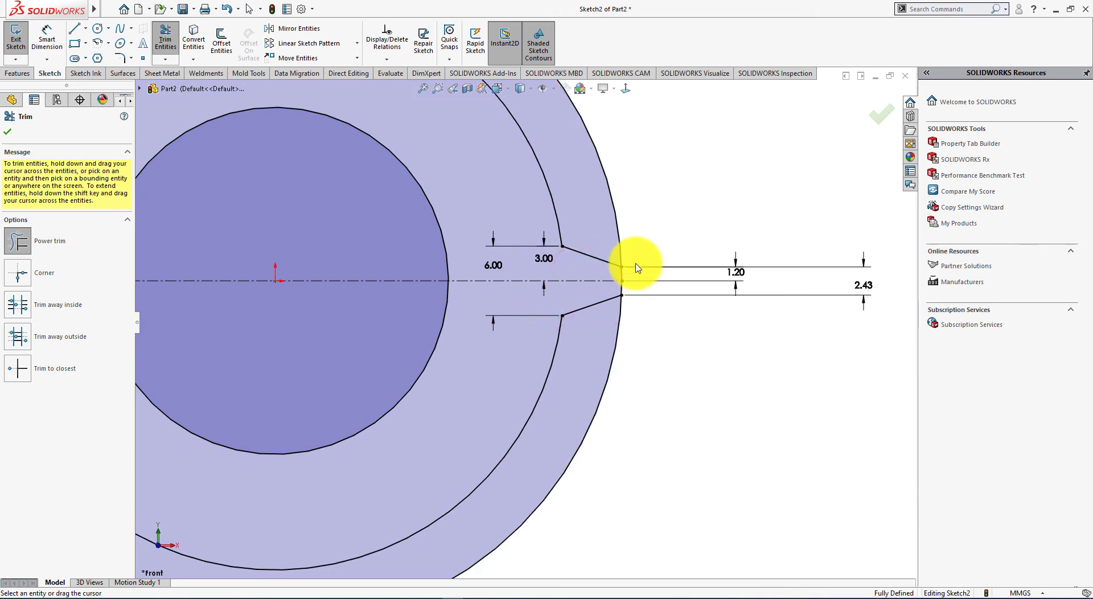
scroll(637, 268, "up", 3)
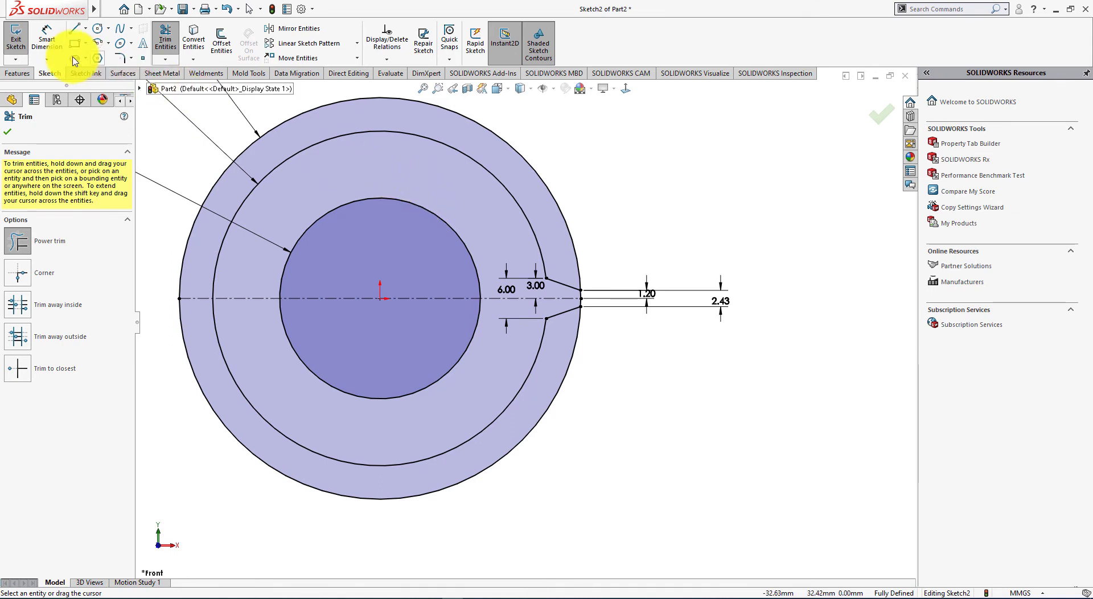
left_click(7, 131)
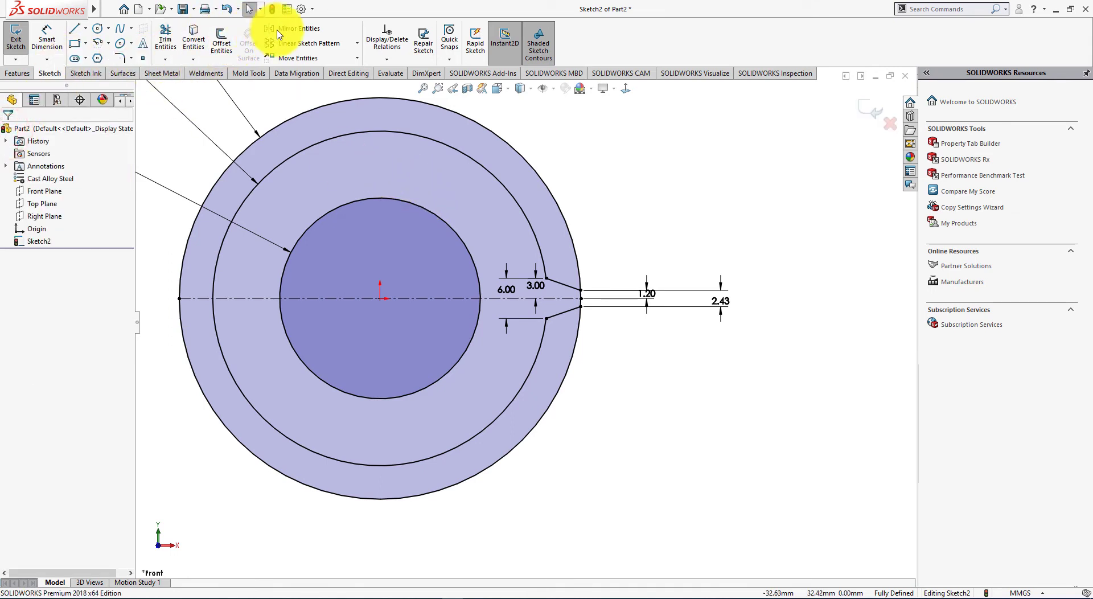
- Start a circular sketch pattern with the two slanted gap lines as its entities
left_click(357, 43)
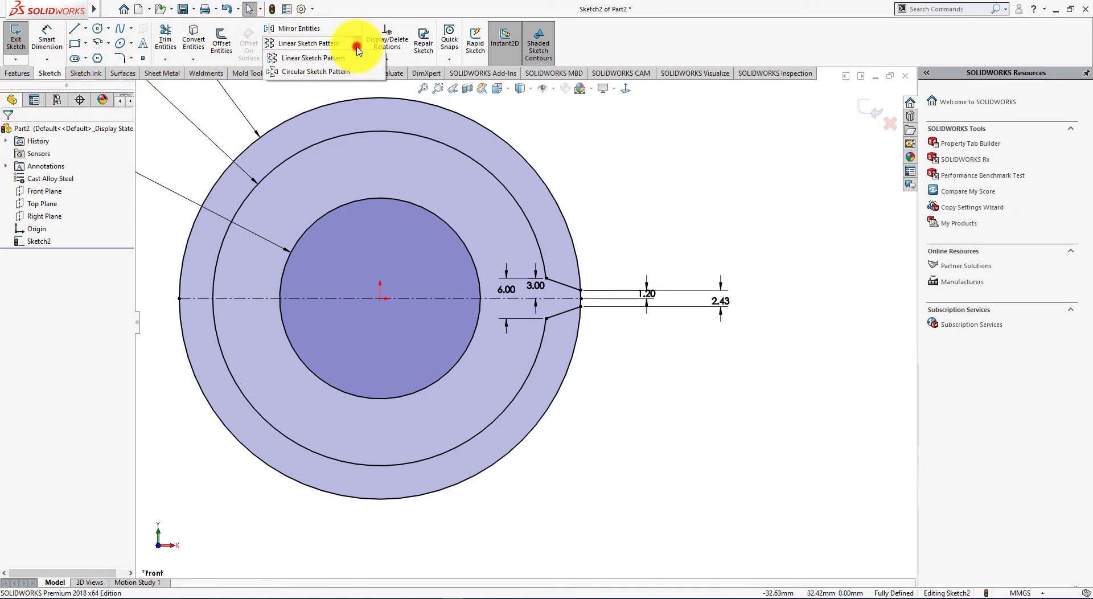
left_click(329, 71)
left_click(534, 177)
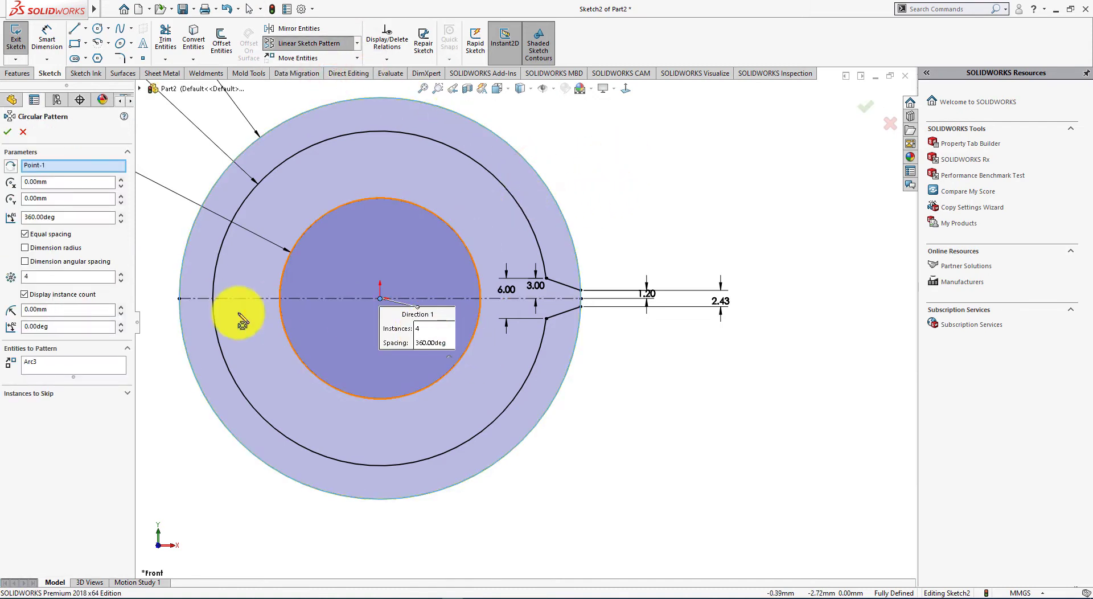
left_click(57, 364)
right_click(58, 365)
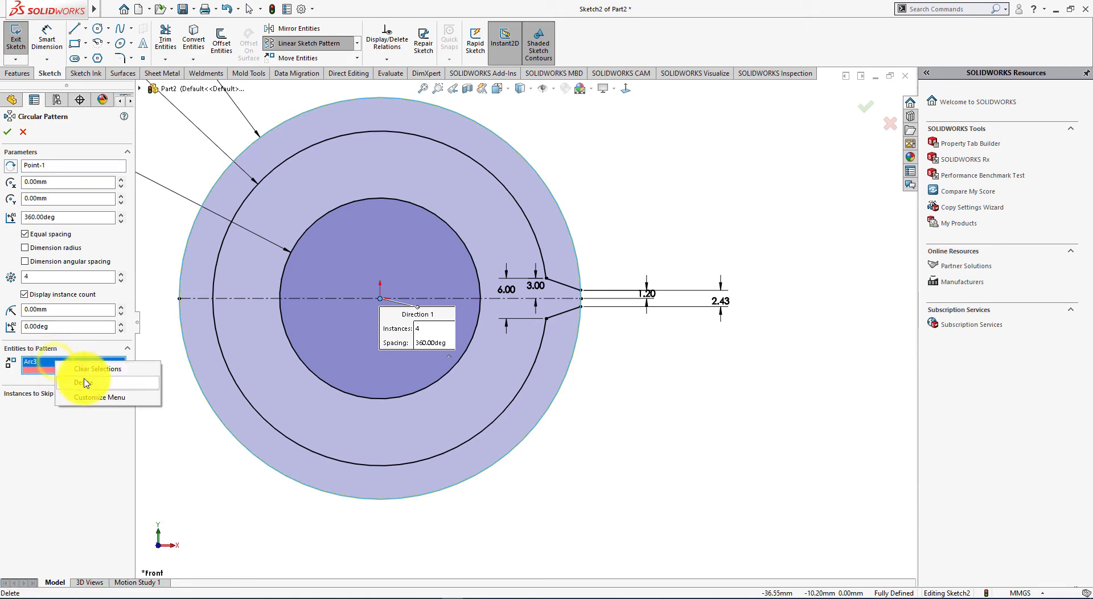
left_click(89, 369)
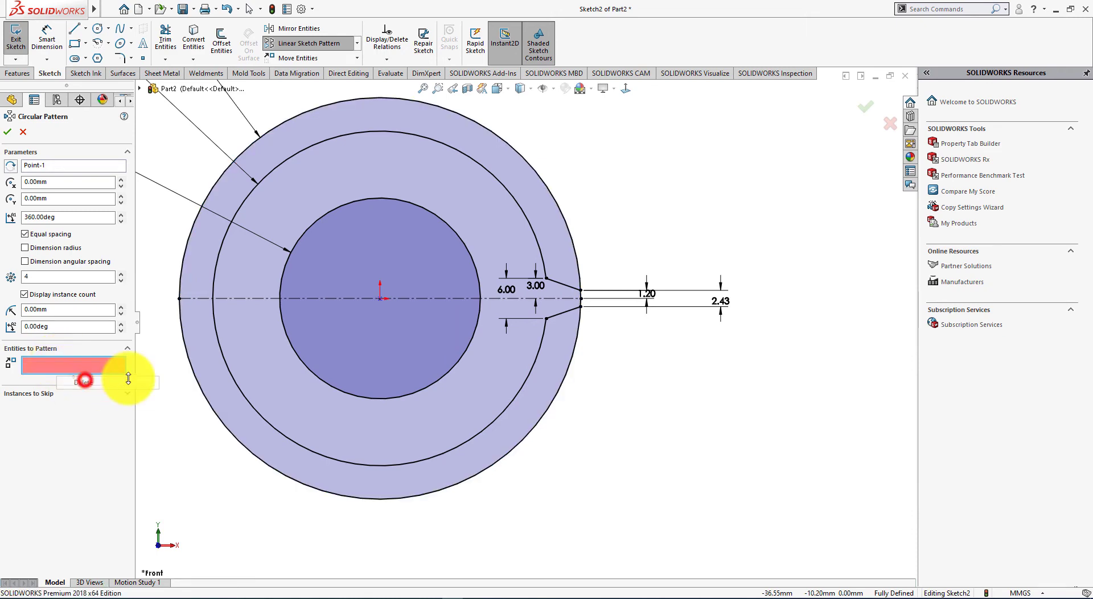
left_click(560, 312)
left_click(562, 284)
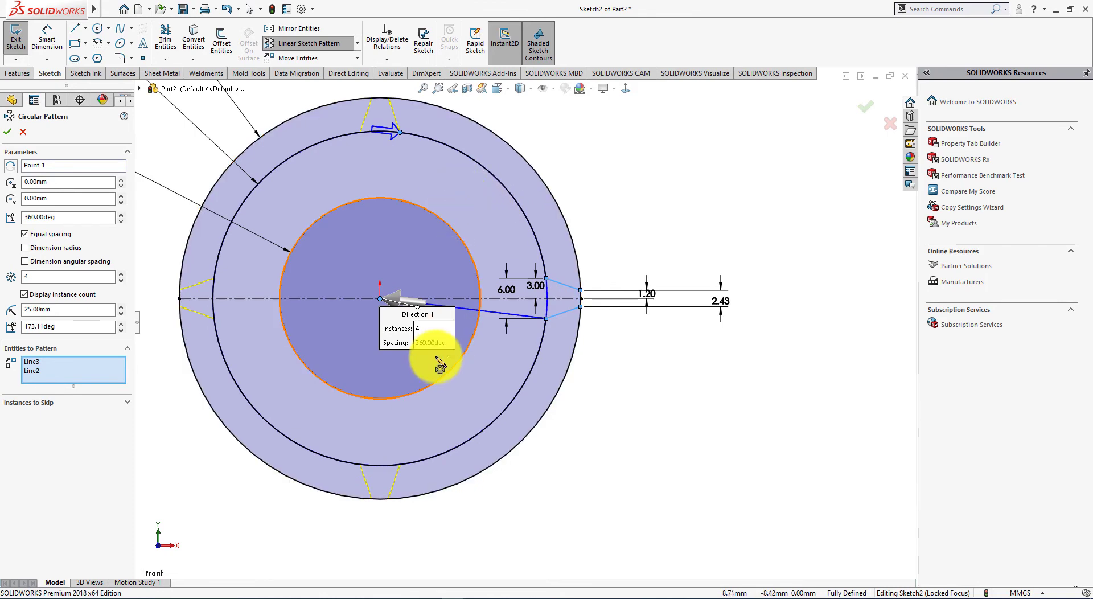
- Set the circular pattern to 20 instances and accept it
left_click(427, 330)
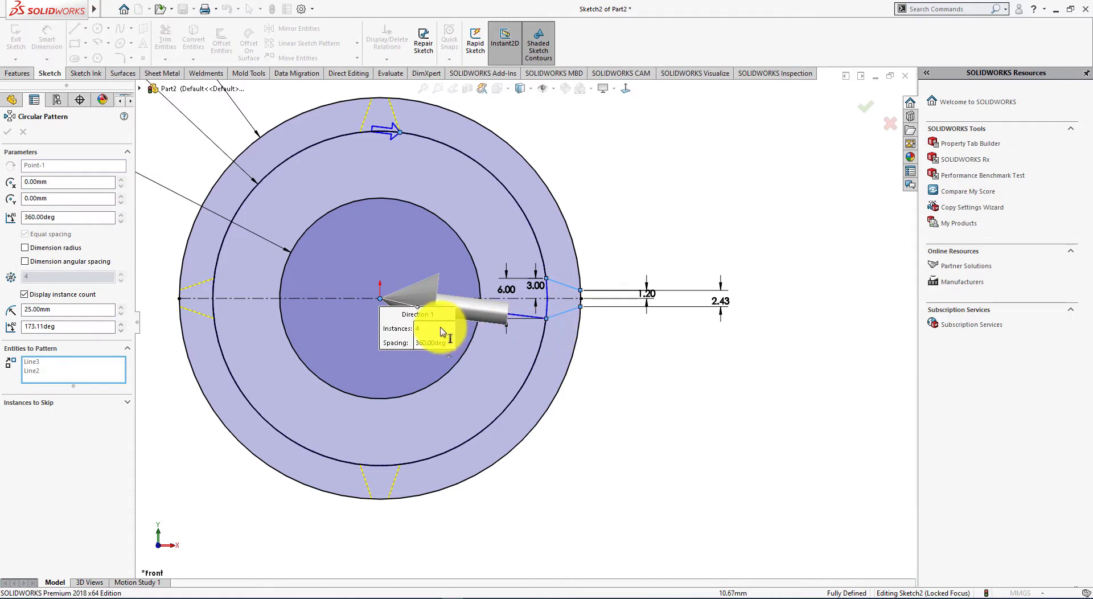
left_click(438, 329)
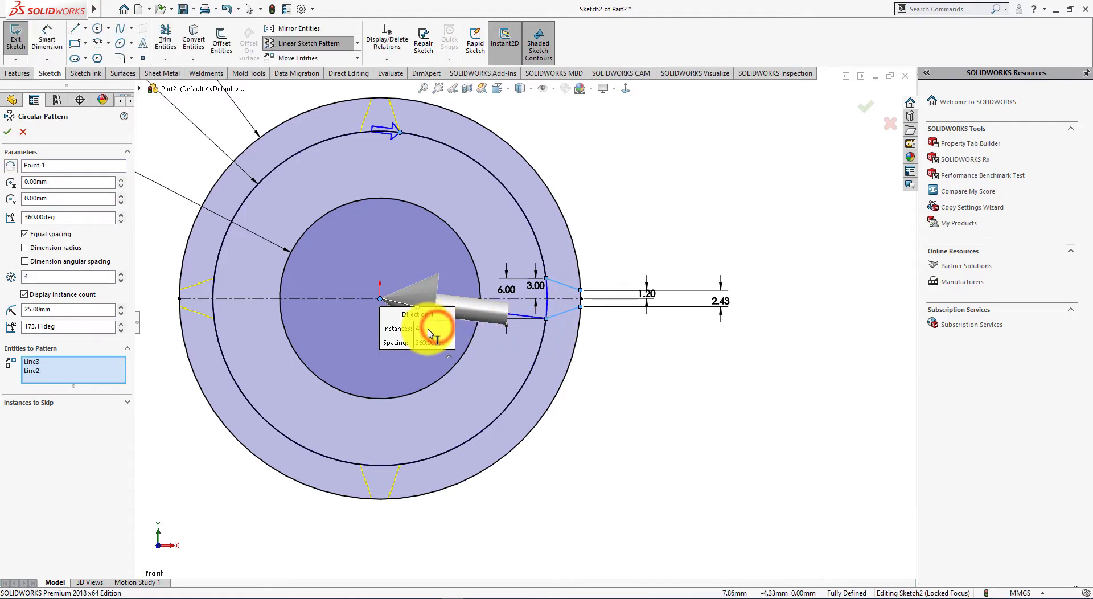
left_click(422, 330)
type("20")
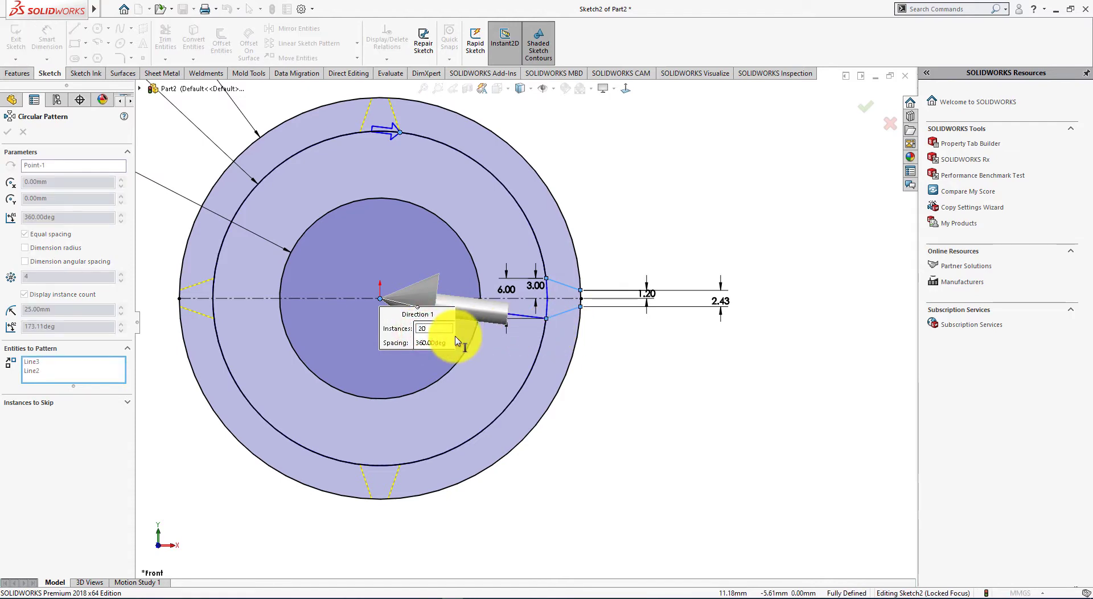
key("Return")
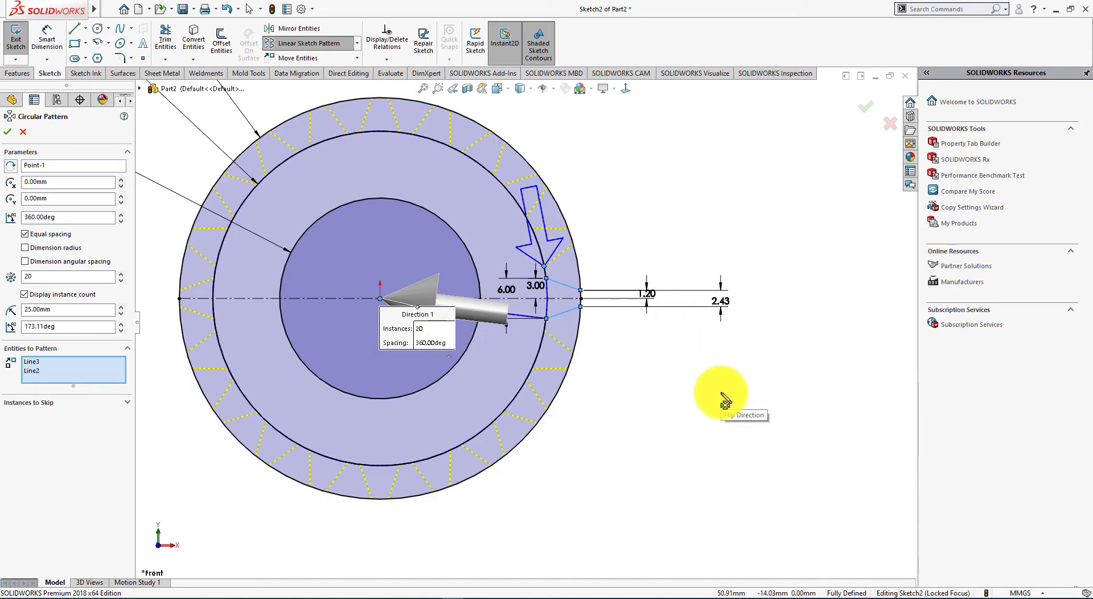
left_click(7, 132)
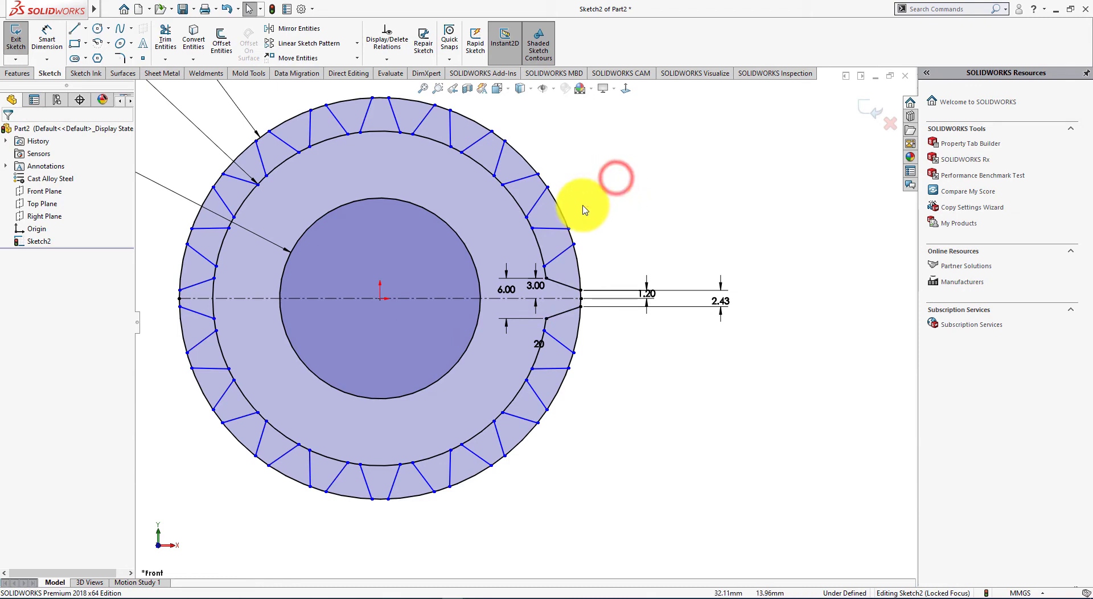
- Power-trim the middle-circle arcs beneath the teeth by dragging across the gear
scroll(501, 194, "down", 3)
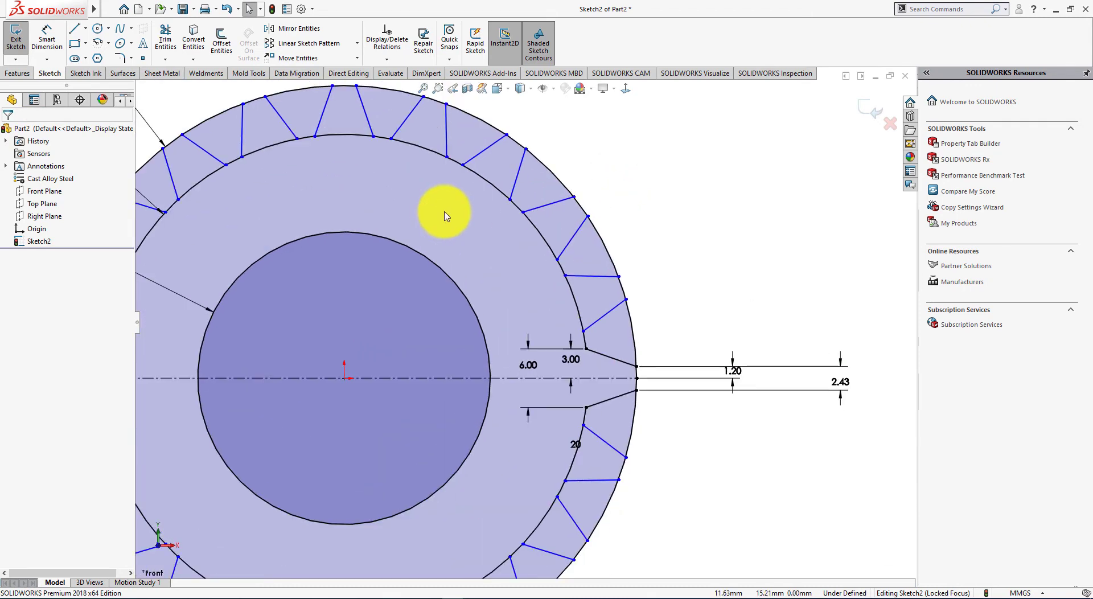
left_click(163, 43)
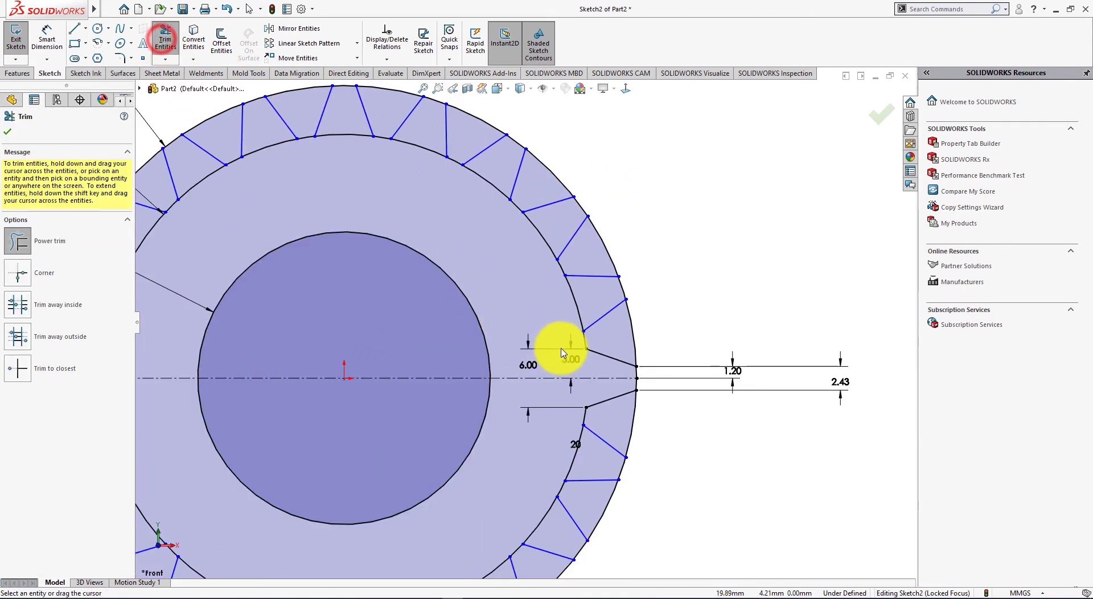
mouse_move(556, 299)
left_mouse_down()
mouse_move(447, 196)
mouse_move(413, 192)
left_mouse_up()
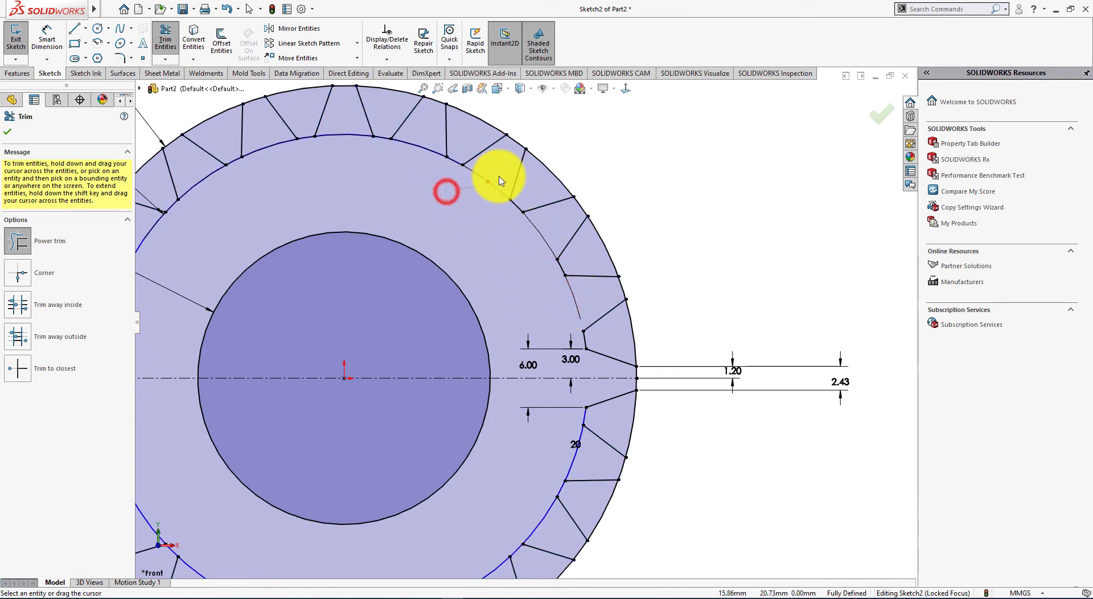
key("z")
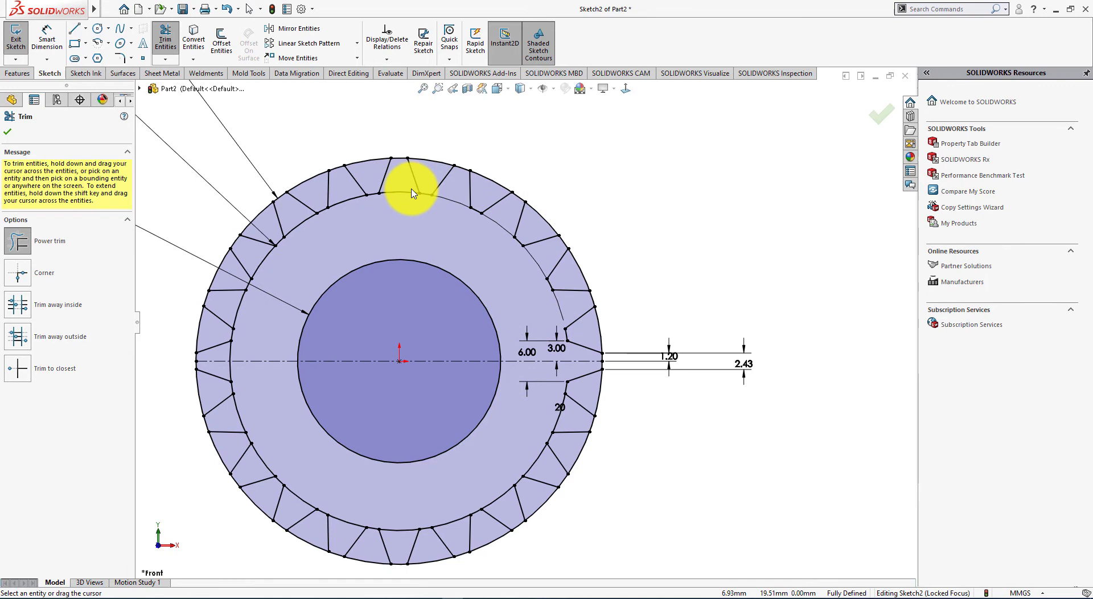
mouse_move(414, 192)
left_mouse_down()
mouse_move(296, 251)
mouse_move(242, 319)
mouse_move(236, 354)
mouse_move(263, 391)
mouse_move(232, 418)
mouse_move(259, 419)
mouse_move(268, 441)
mouse_move(244, 466)
mouse_move(300, 466)
mouse_move(296, 502)
mouse_move(351, 481)
mouse_move(337, 526)
mouse_move(397, 479)
mouse_move(392, 528)
mouse_move(433, 480)
mouse_move(456, 521)
mouse_move(463, 493)
mouse_move(500, 488)
mouse_move(566, 420)
left_mouse_up()
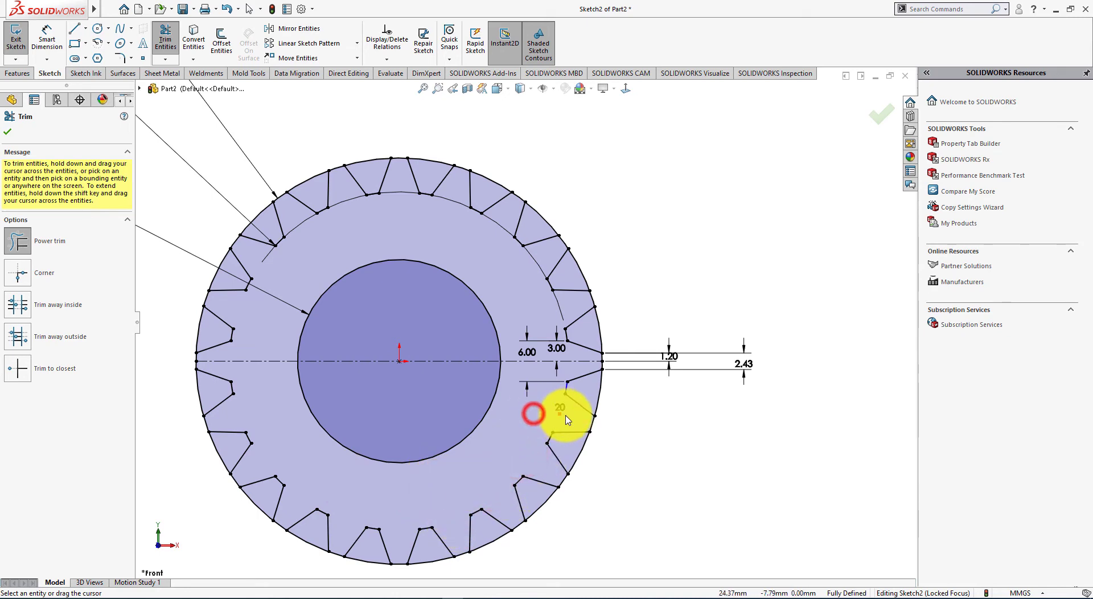
scroll(532, 384, "up", 1)
scroll(505, 295, "down", 1)
scroll(549, 298, "down", 2)
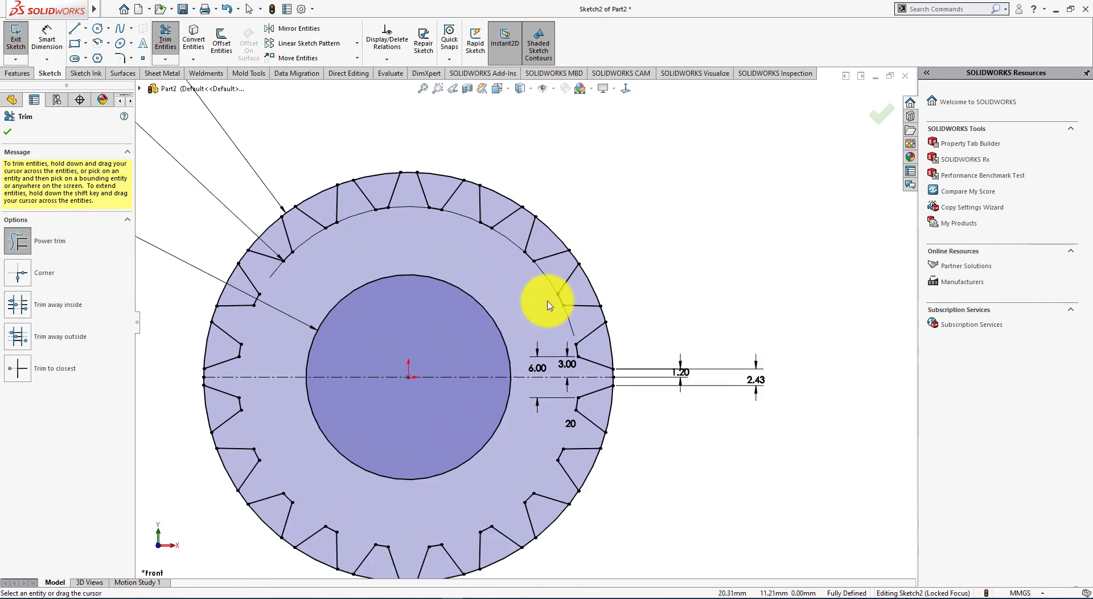
scroll(558, 307, "down", 1)
- Trim the outer arcs between the right, top and upper-left teeth
left_click_drag(659, 345, 627, 357)
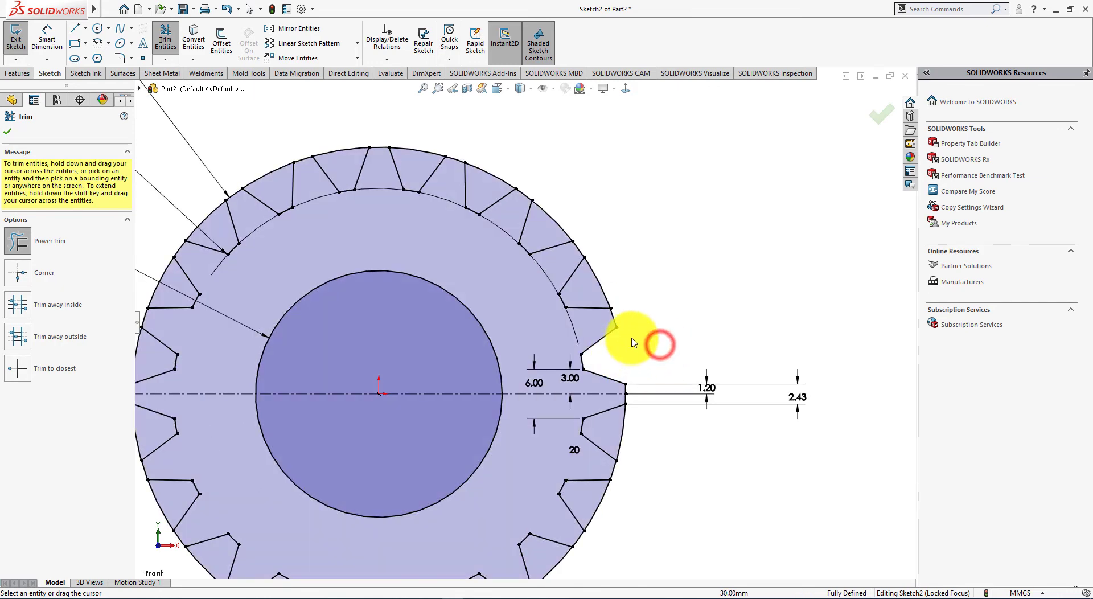
left_click_drag(620, 269, 596, 284)
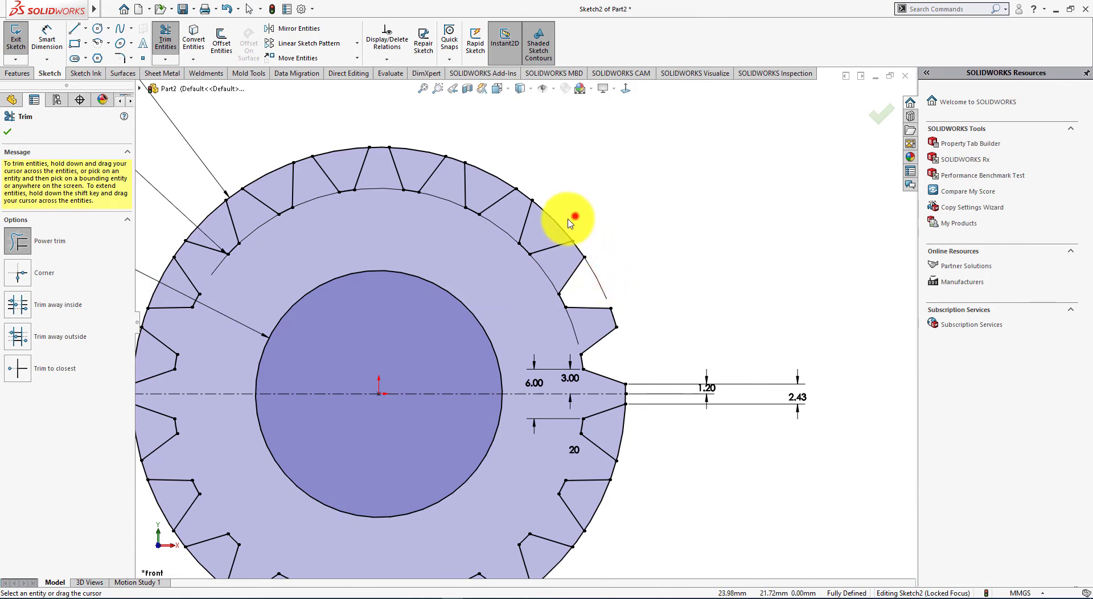
left_click_drag(570, 222, 507, 166)
left_click(418, 139)
left_click(338, 128)
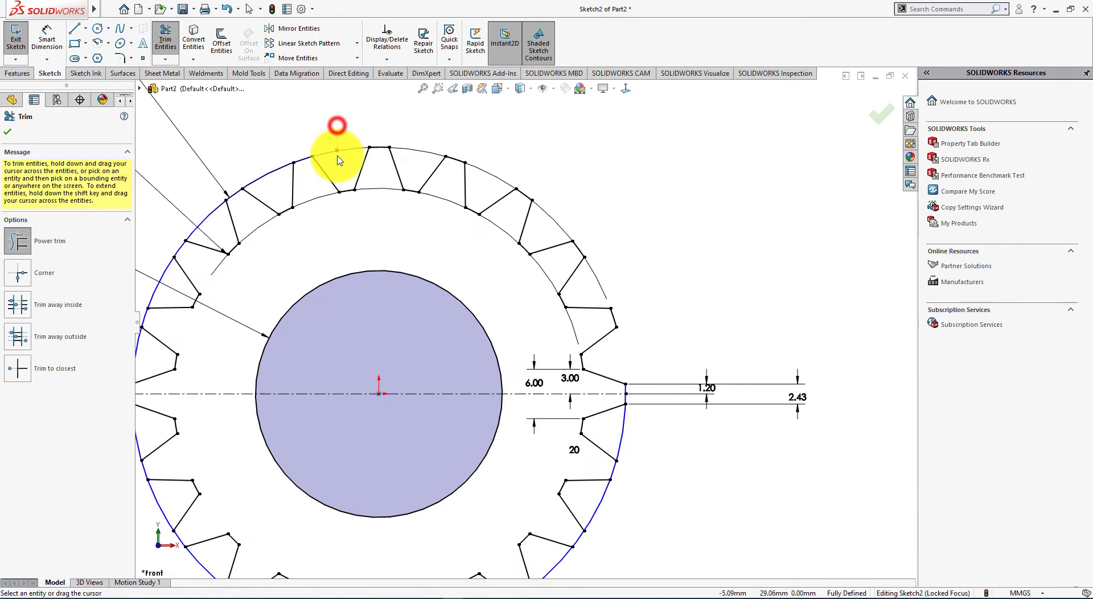
left_click(252, 154)
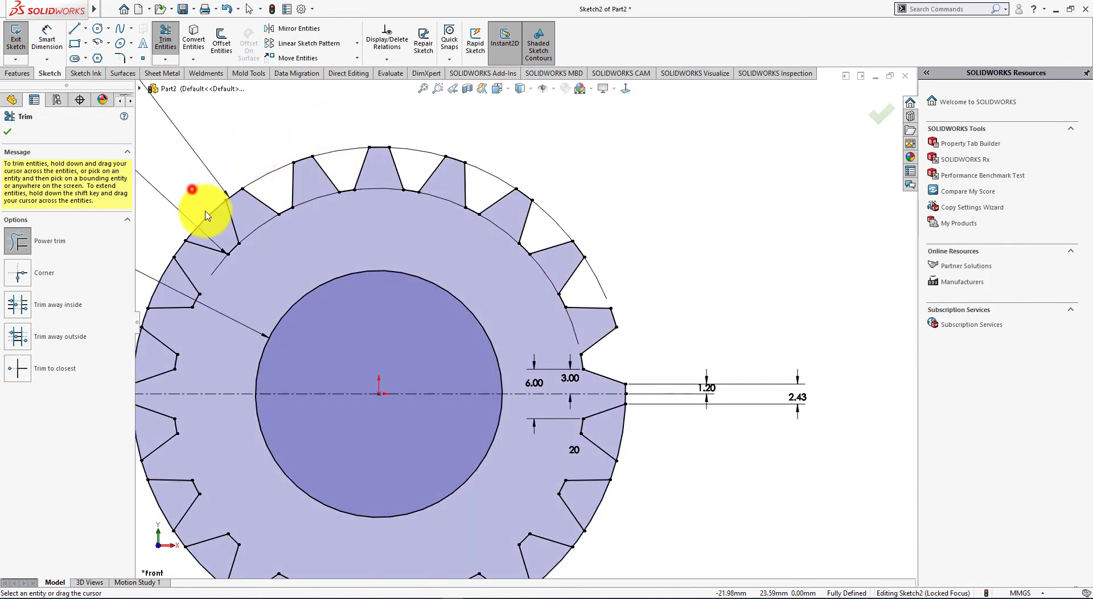
left_click(190, 188)
left_click(152, 263)
scroll(162, 260, "down", 2)
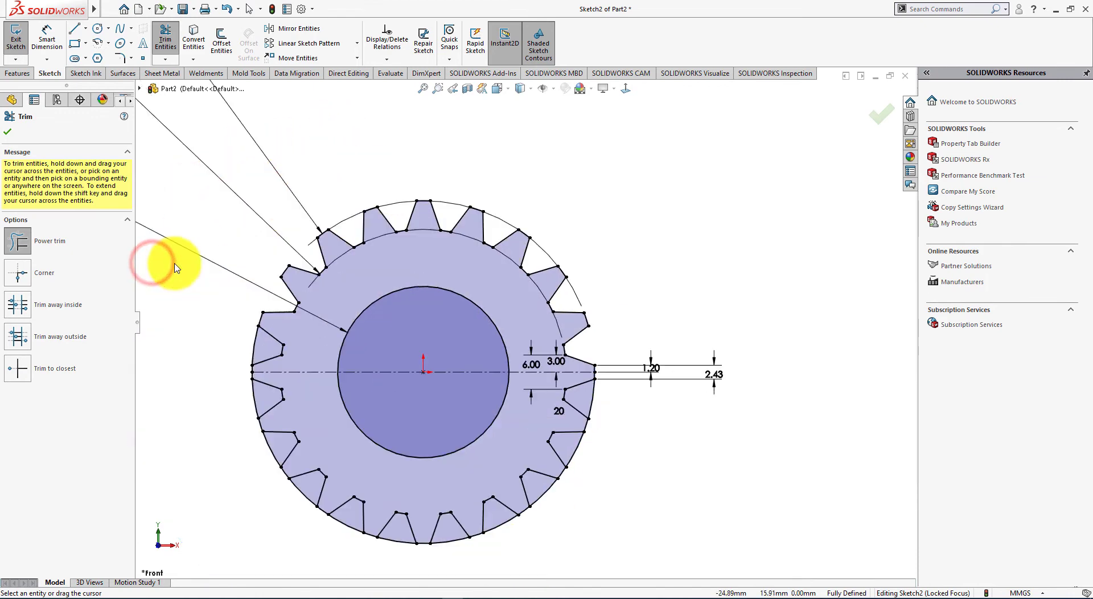
scroll(278, 340, "down", 1)
- Trim the remaining outer arcs around the left, bottom and lower-right teeth
left_click(291, 343)
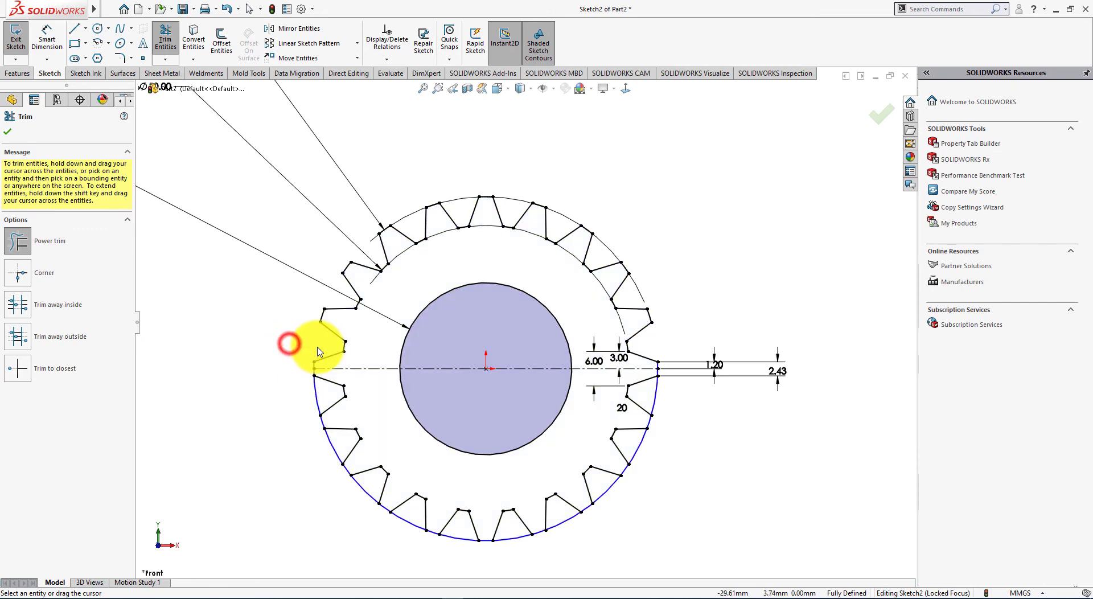
left_click(288, 401)
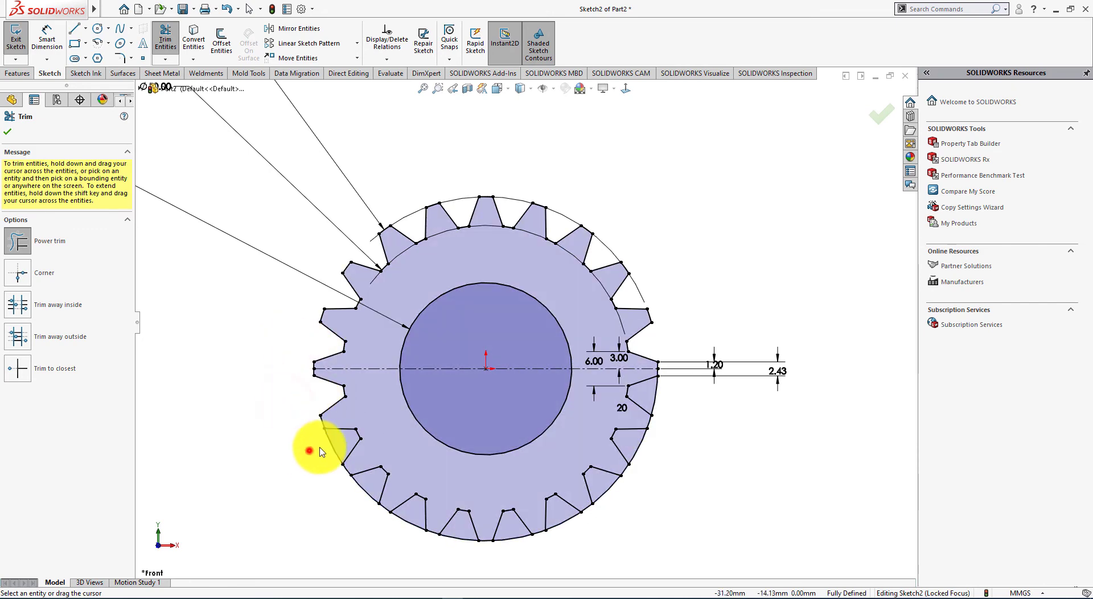
left_click(310, 448)
left_click(354, 493)
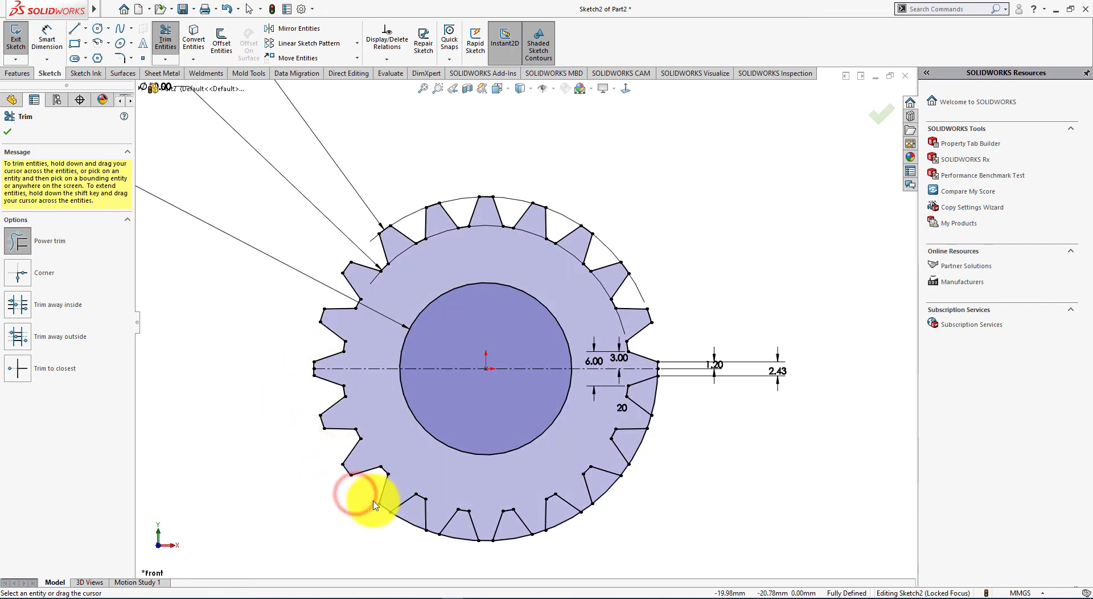
left_click(400, 531)
left_click(456, 548)
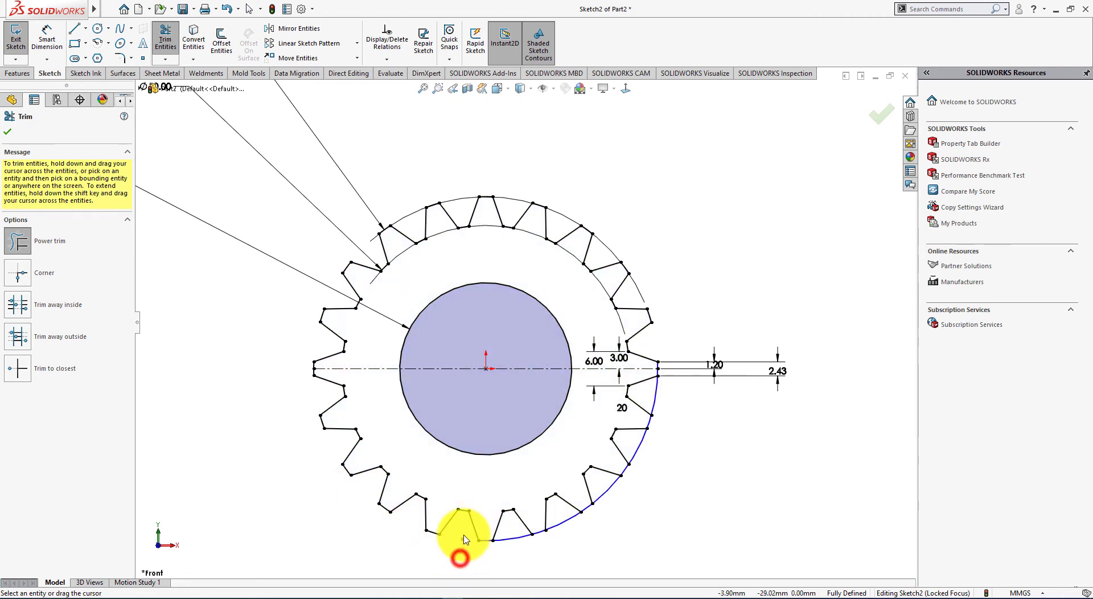
left_click(512, 549)
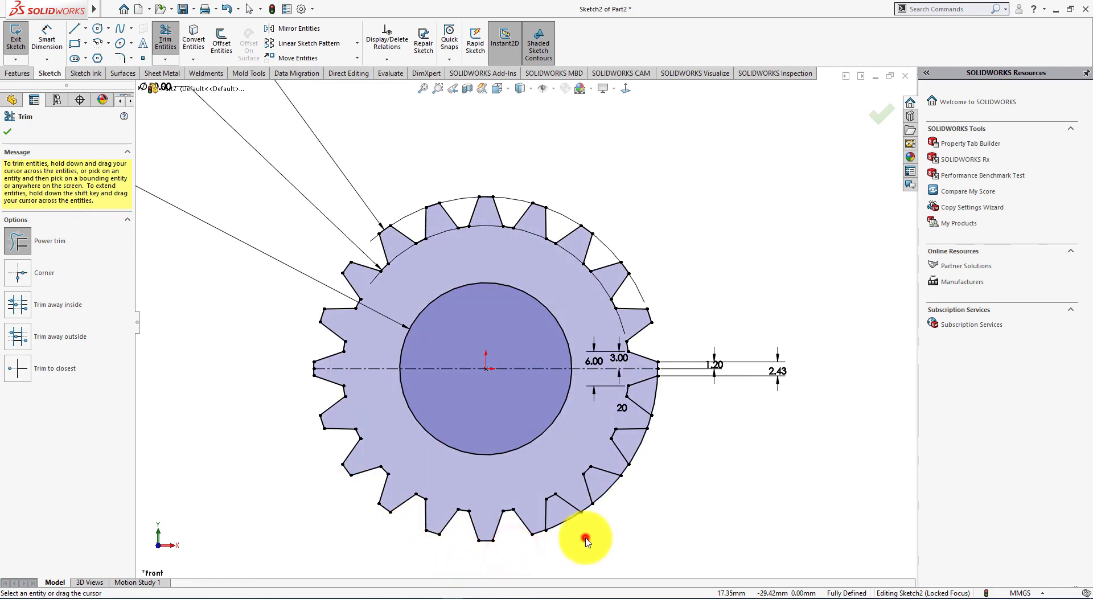
left_click(567, 521)
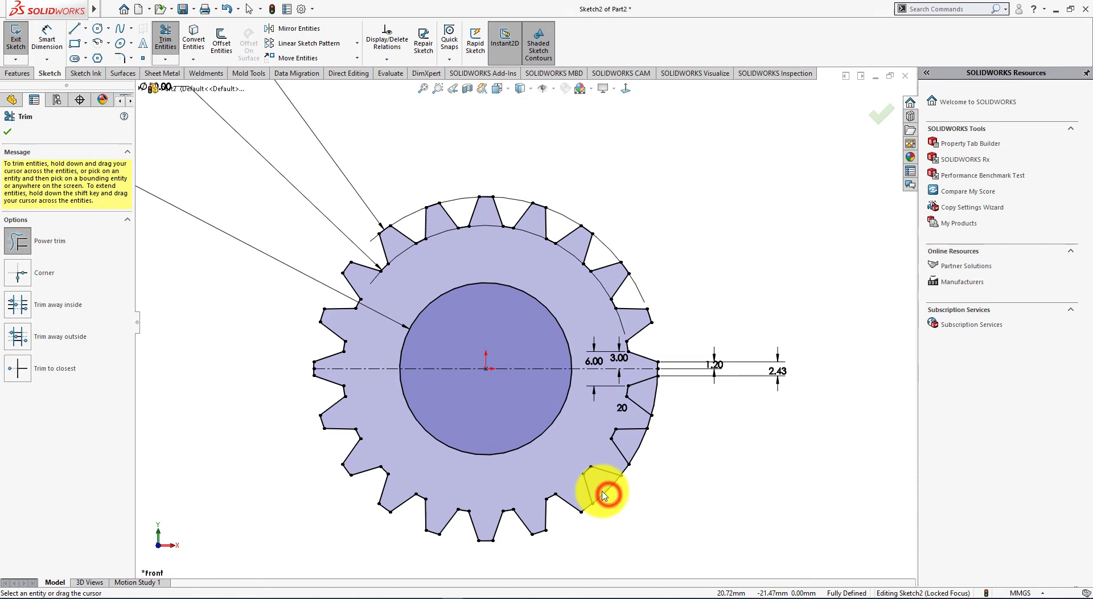
left_click(604, 495)
left_click(645, 447)
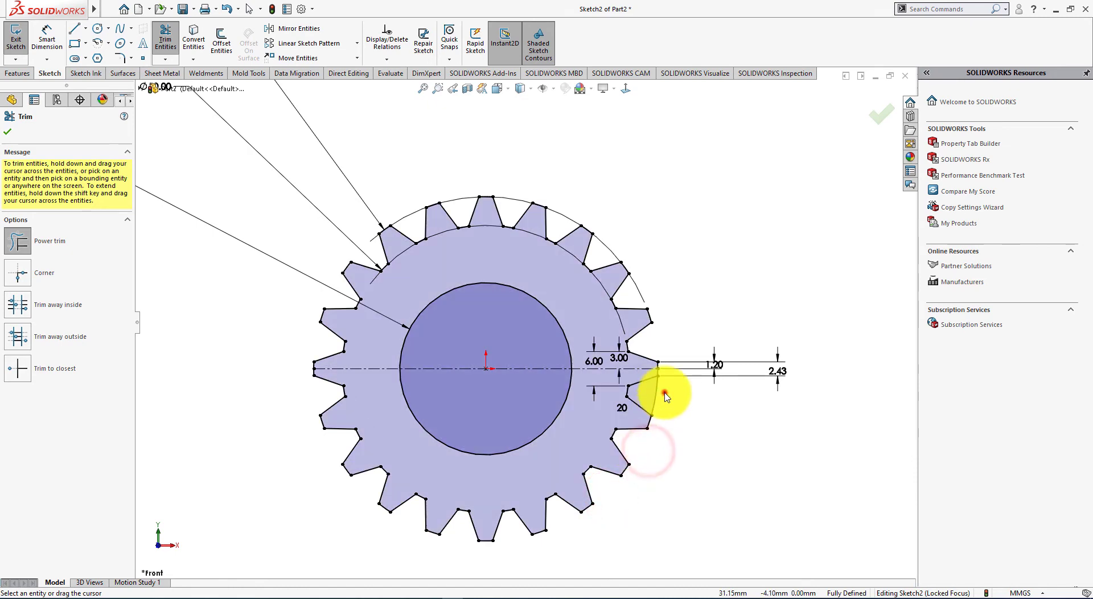
left_click(665, 395)
scroll(672, 398, "up", 2)
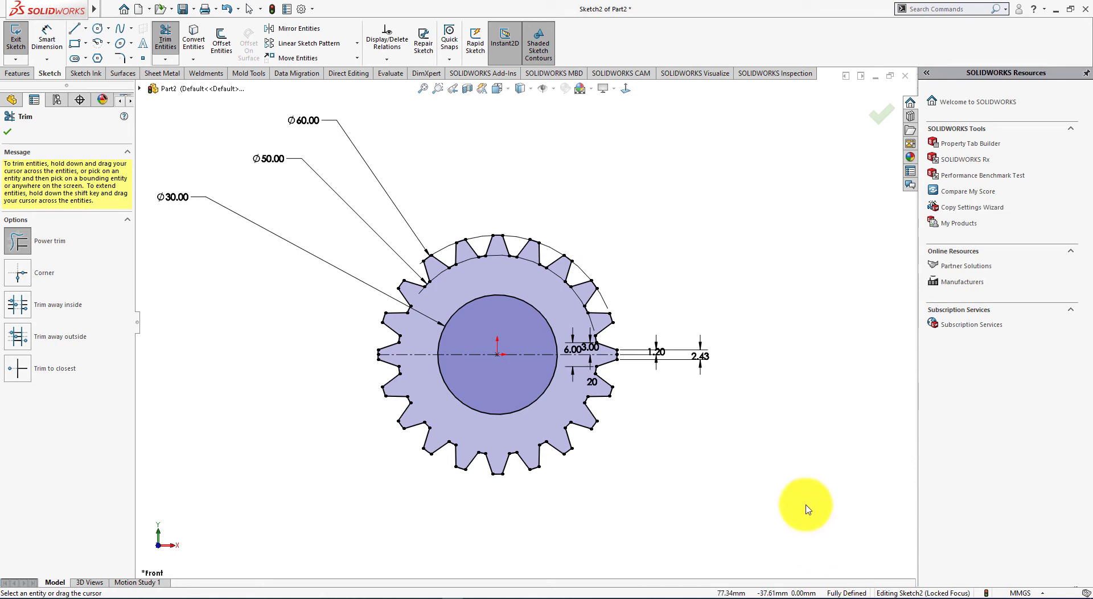
left_click(6, 136)
- Review the Exercise-29 gear drawing in Photos, then return to SOLIDWORKS
key("alt+Tab")
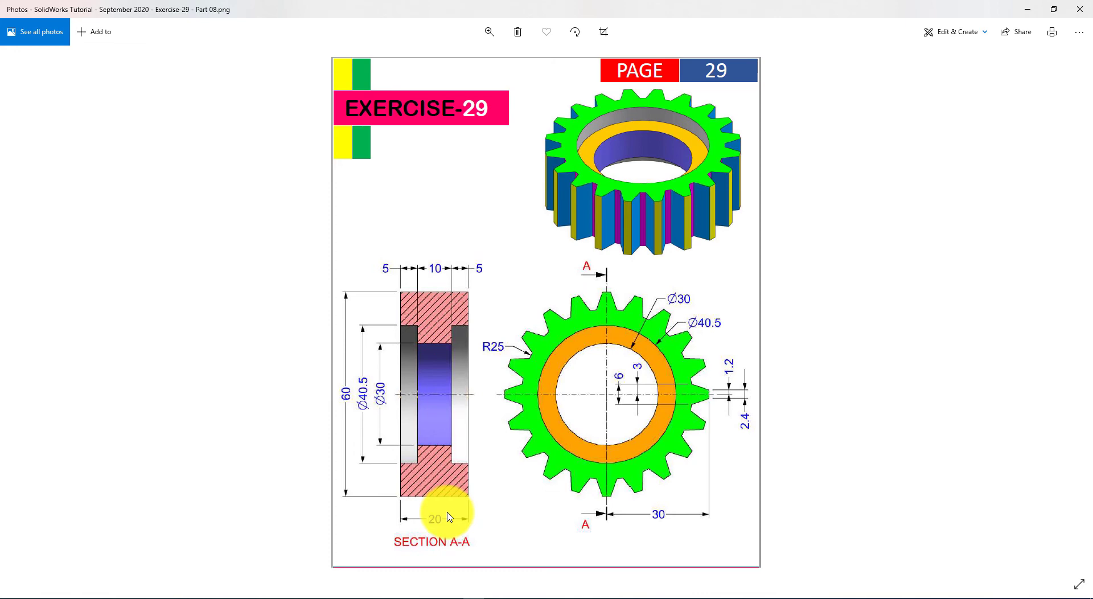
key("alt+Tab")
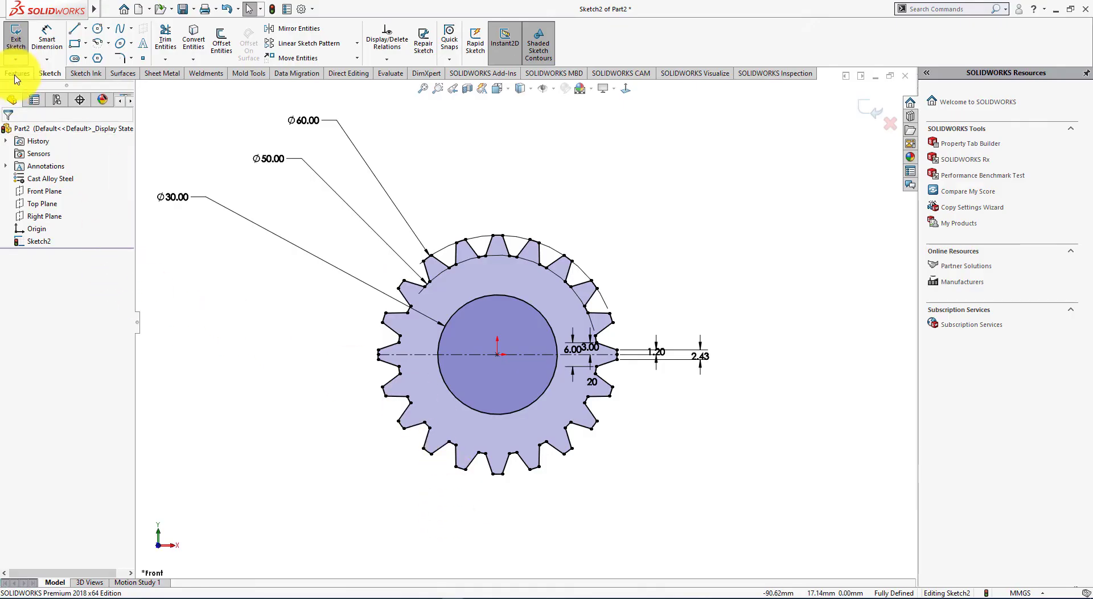
- Extrude the gear sketch 20 mm Mid Plane into Boss-Extrude1, then compare with the reference drawing
left_click(16, 74)
left_click(21, 46)
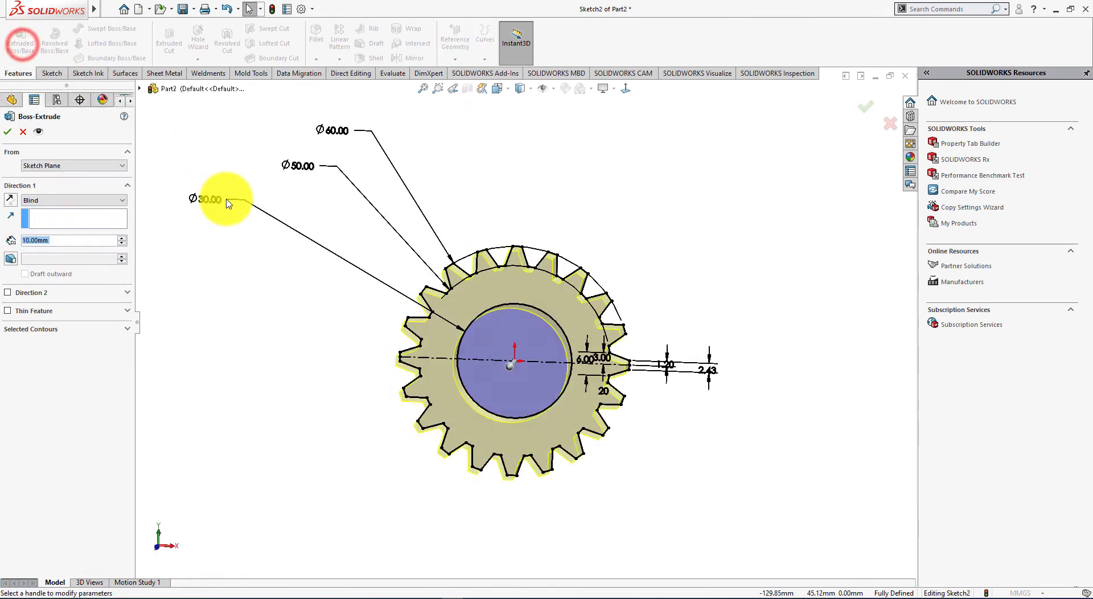
left_click(52, 166)
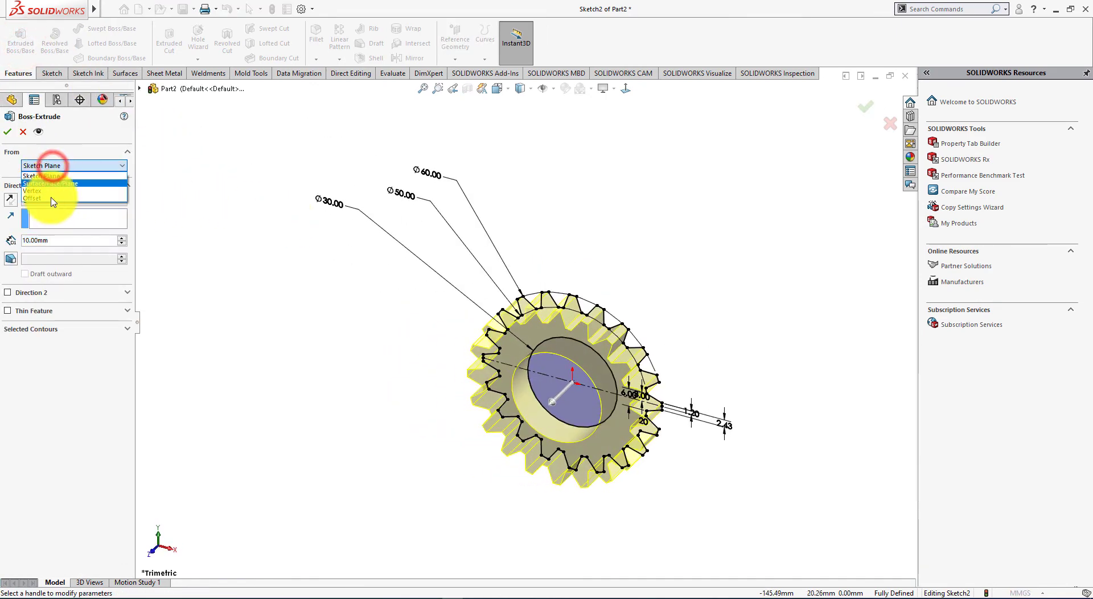
left_click(195, 188)
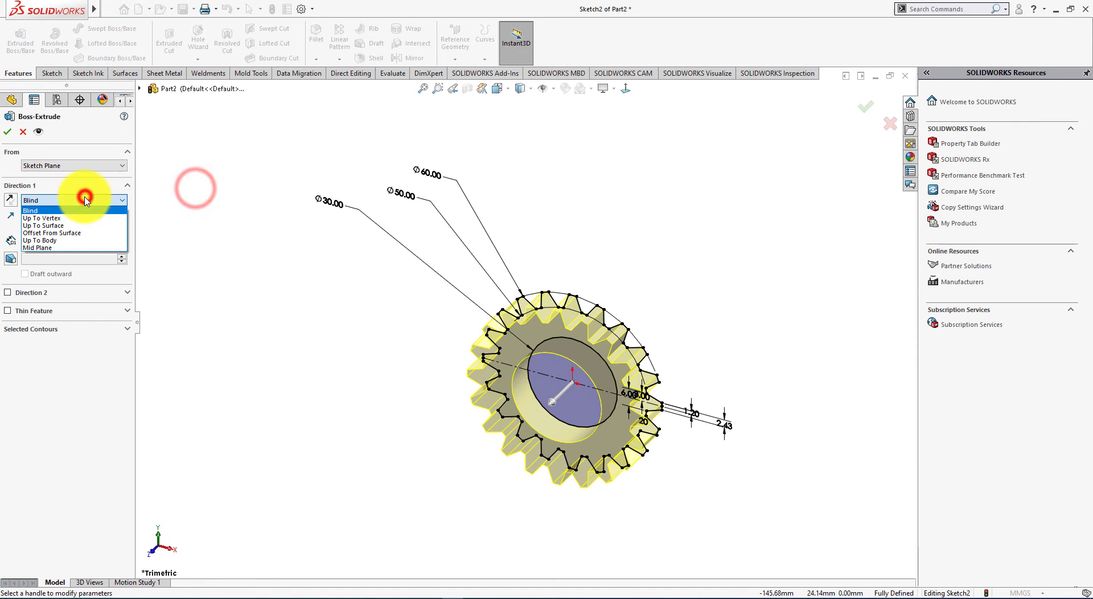
left_click(71, 247)
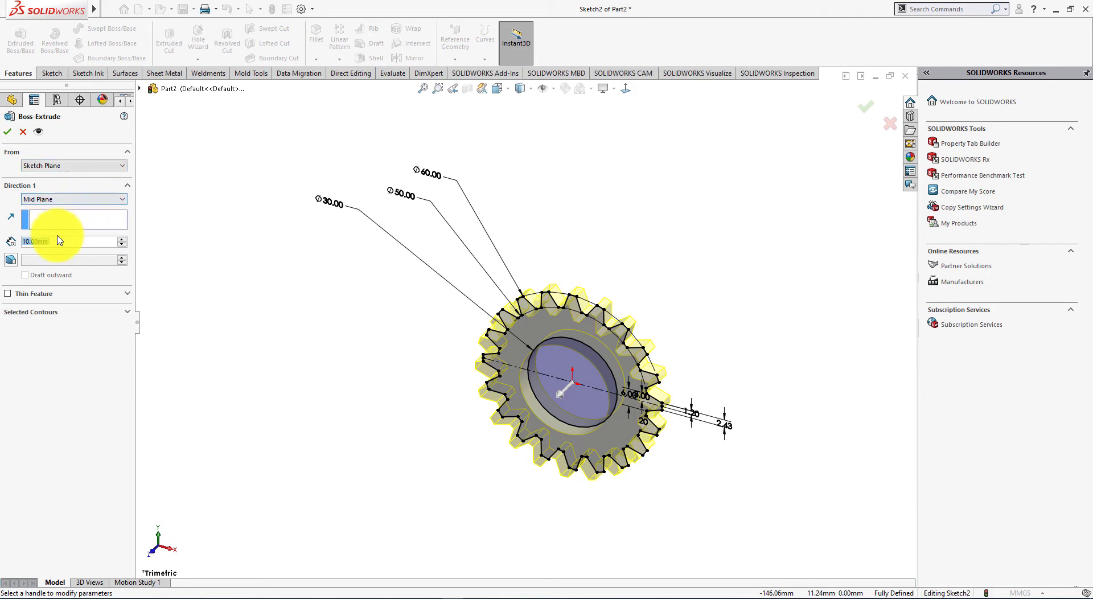
left_click(87, 205)
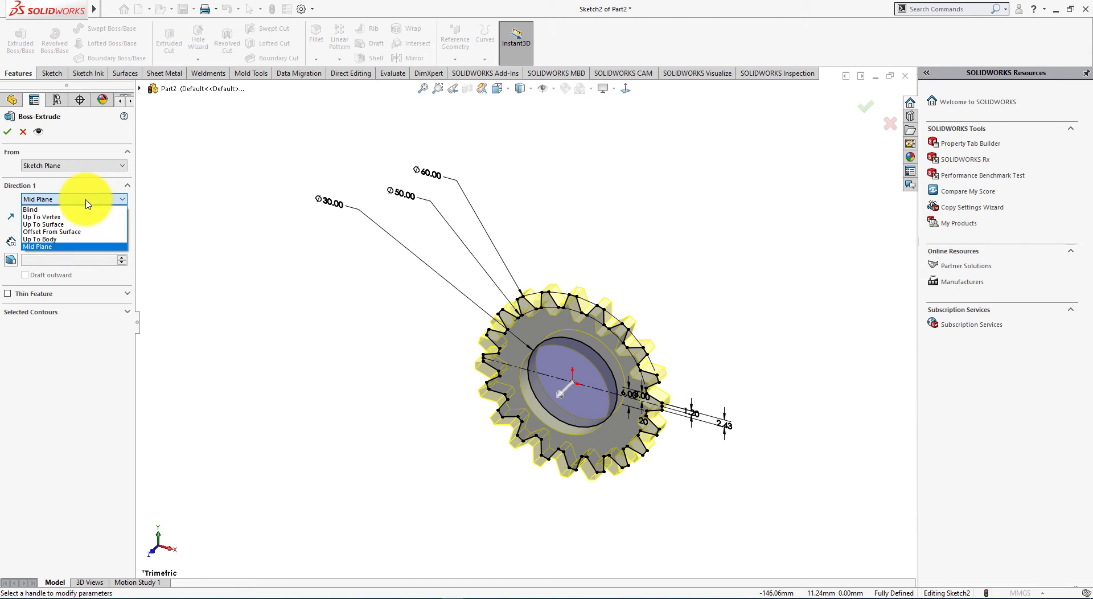
left_click(175, 209)
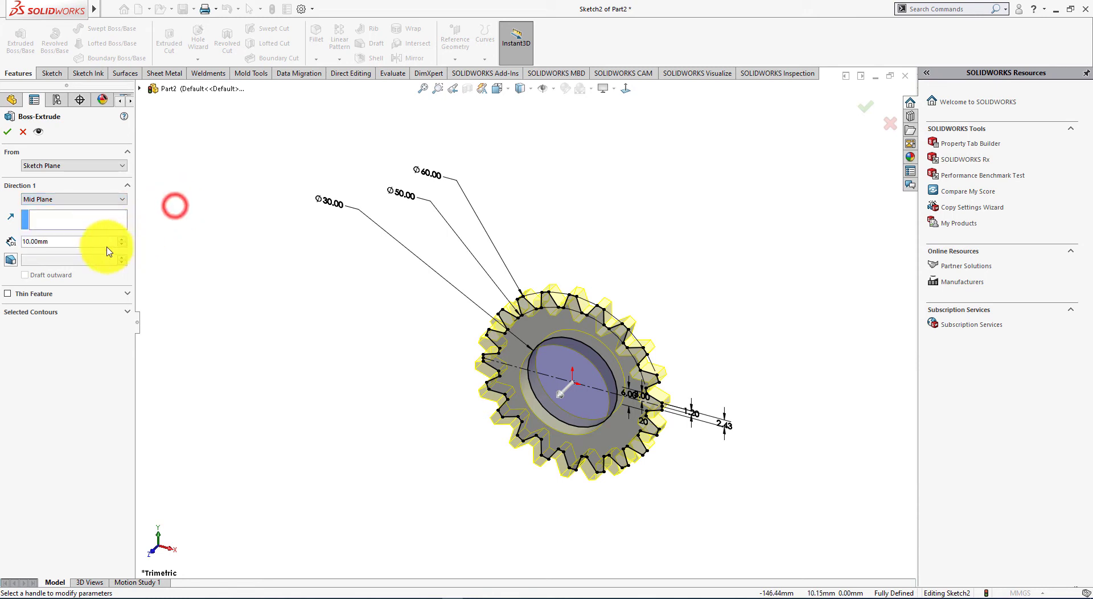
double_click(74, 241)
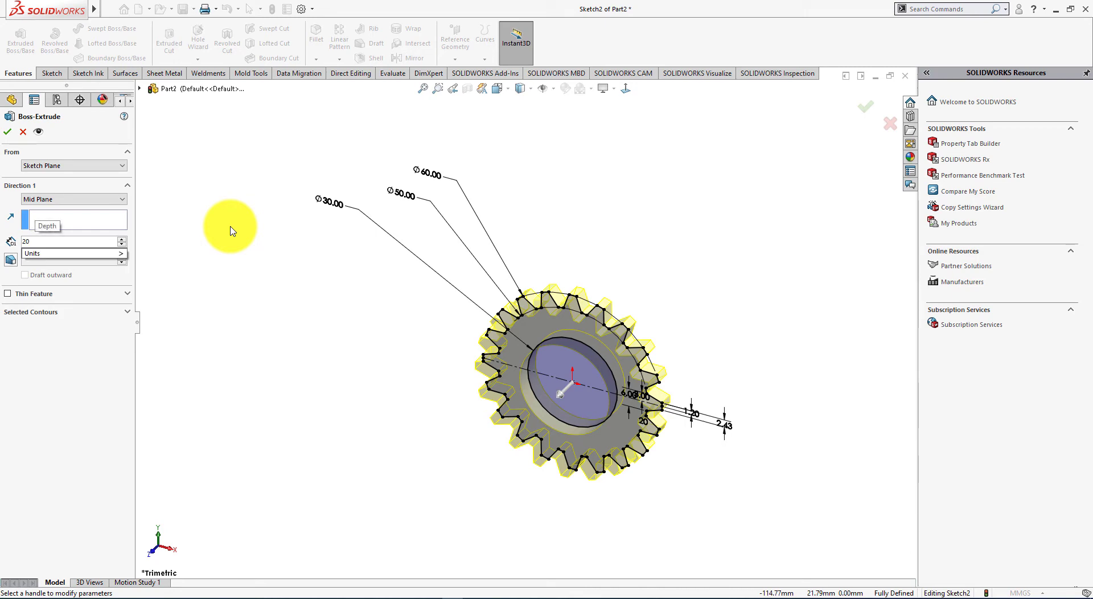
mouse_move(288, 251)
middle_mouse_down()
mouse_move(227, 356)
mouse_move(262, 318)
mouse_move(296, 342)
mouse_move(298, 370)
mouse_move(32, 140)
middle_mouse_up()
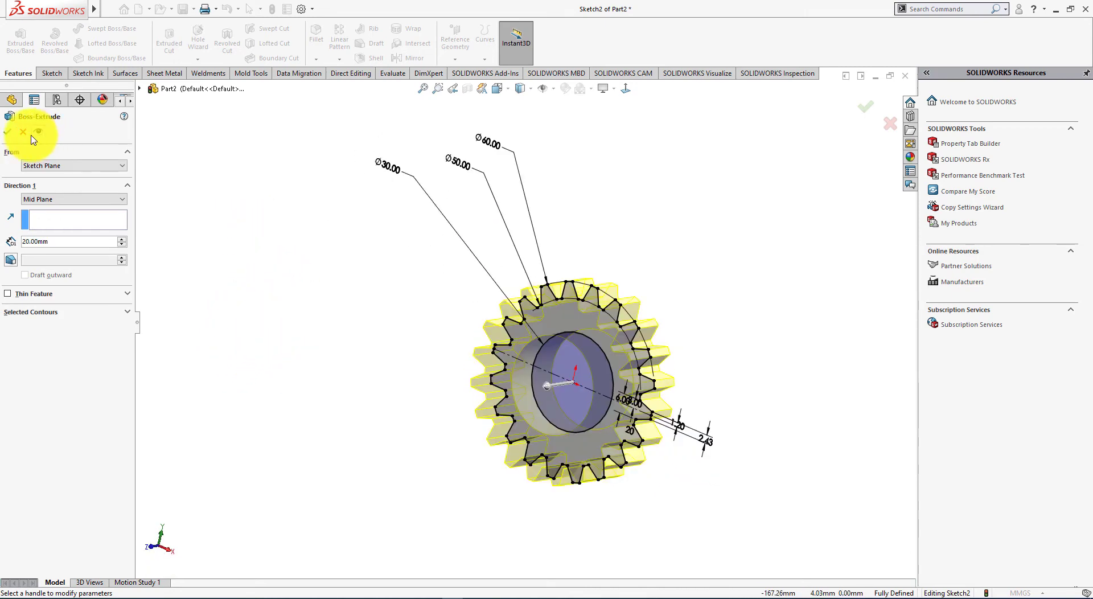
left_click(7, 132)
mouse_move(265, 192)
middle_mouse_down()
mouse_move(458, 184)
mouse_move(340, 217)
mouse_move(393, 241)
mouse_move(362, 262)
middle_mouse_up()
key("alt+Tab")
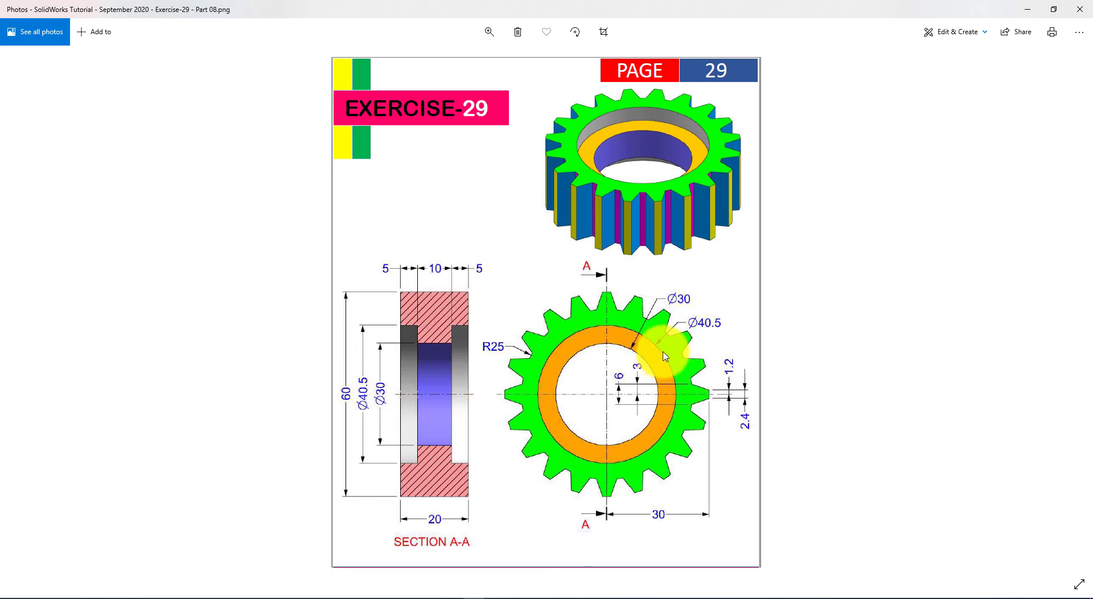
key("alt+Tab")
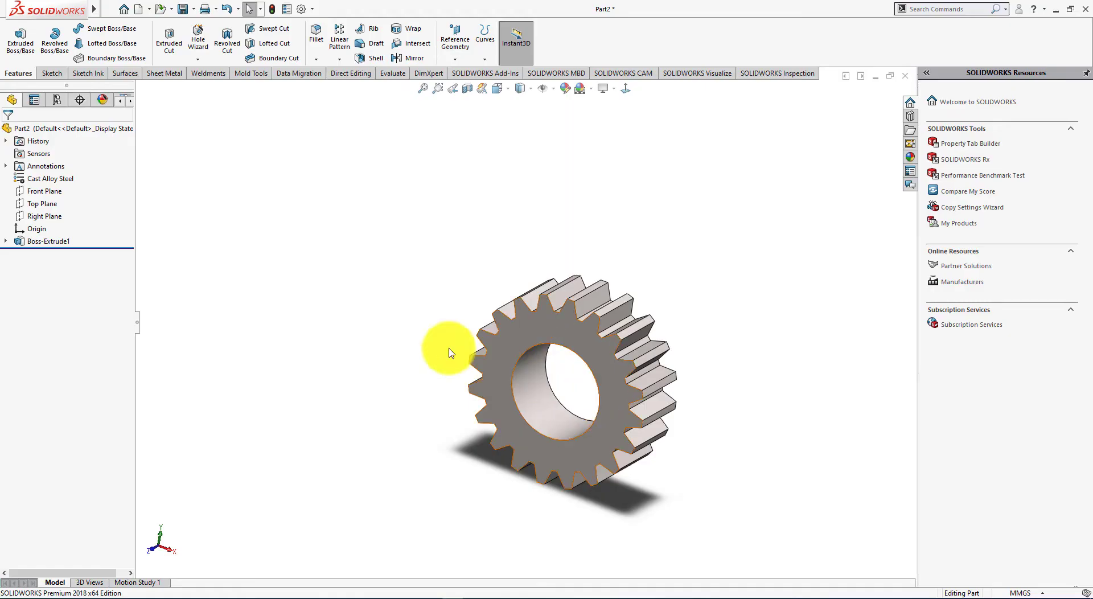
- Start Sketch3 on the Front Plane and convert the Ø30 bore edge into a sketch circle
left_click(50, 193)
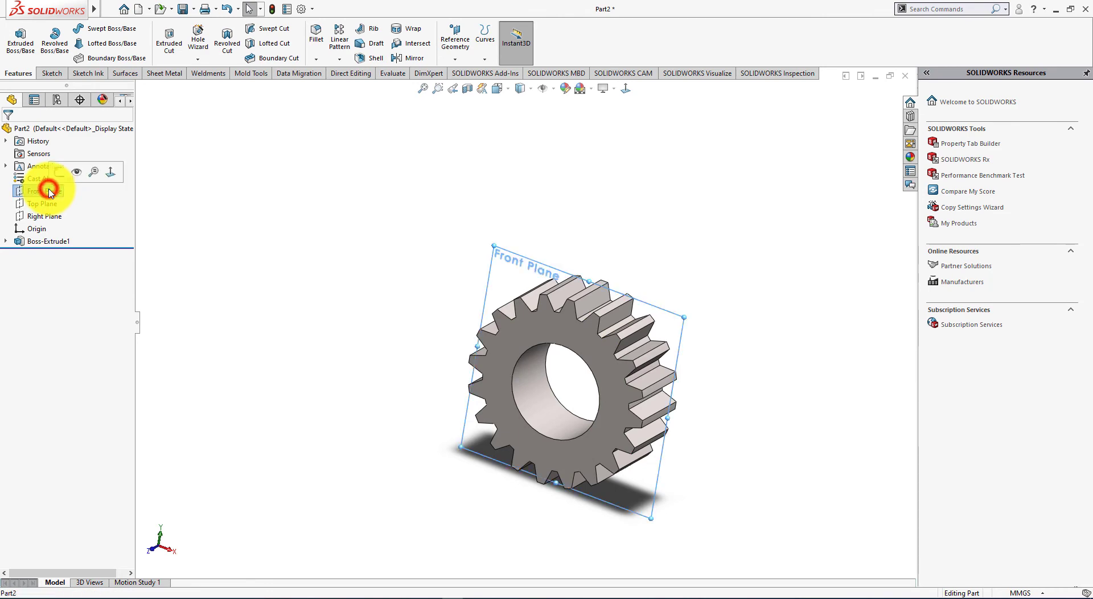
left_click(59, 171)
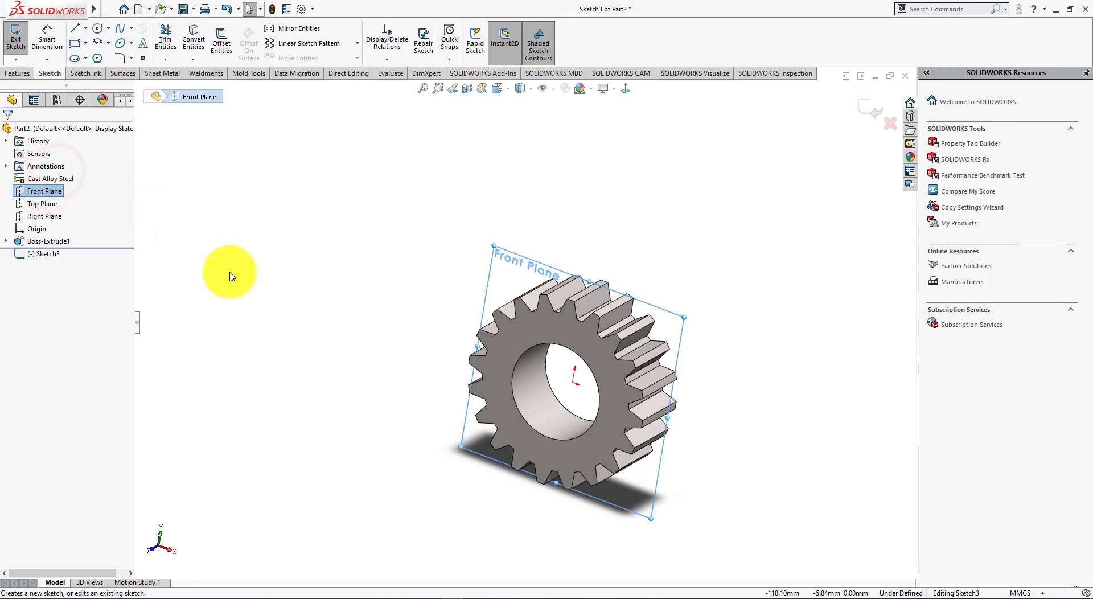
key("ctrl+8")
left_click(202, 225)
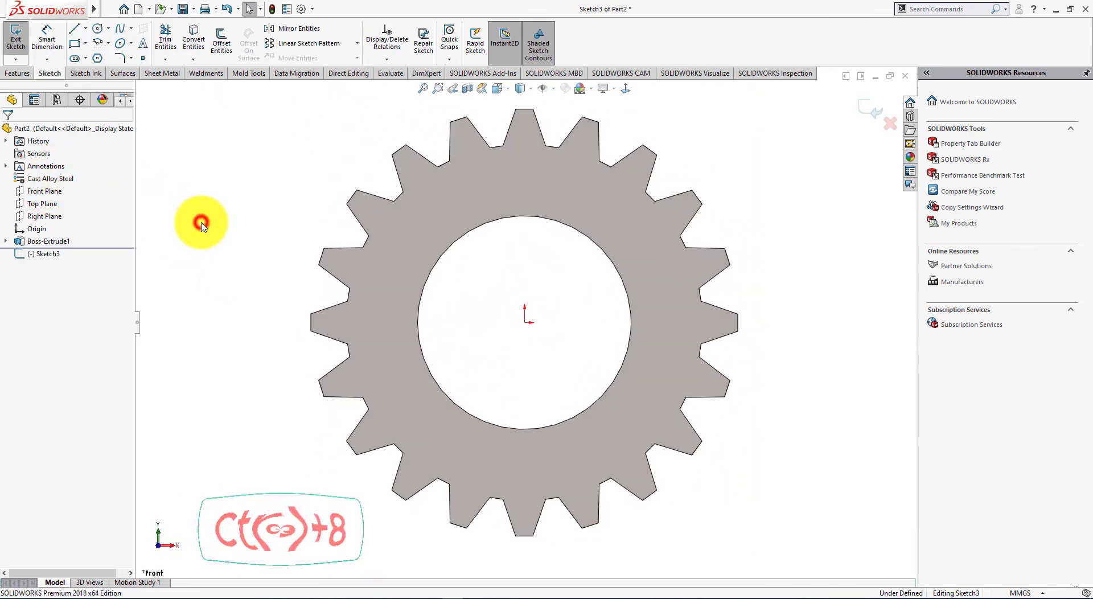
left_click(195, 34)
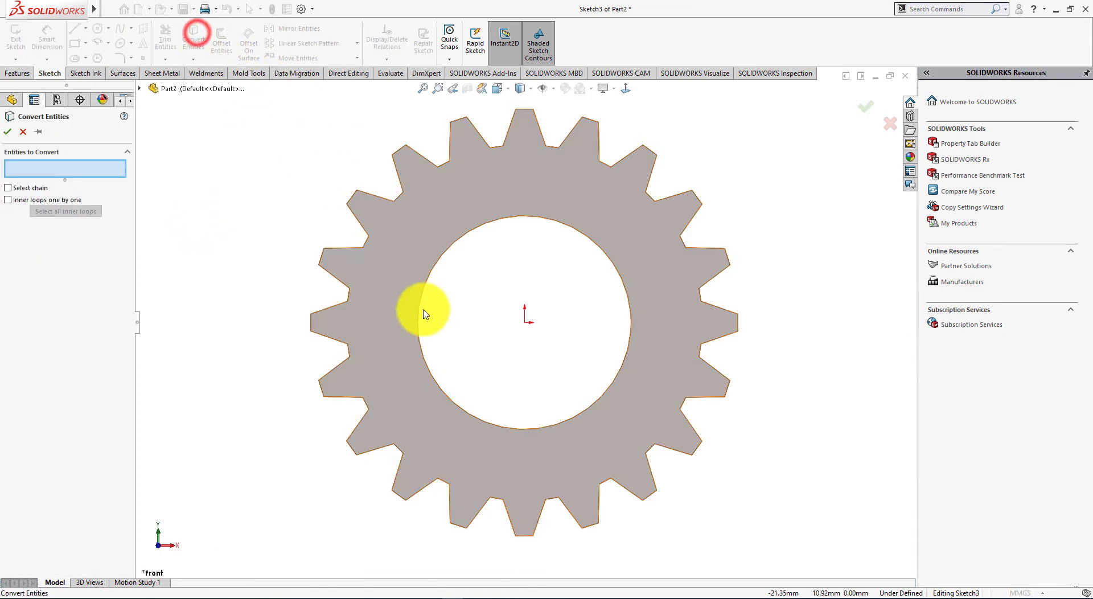
left_click(431, 268)
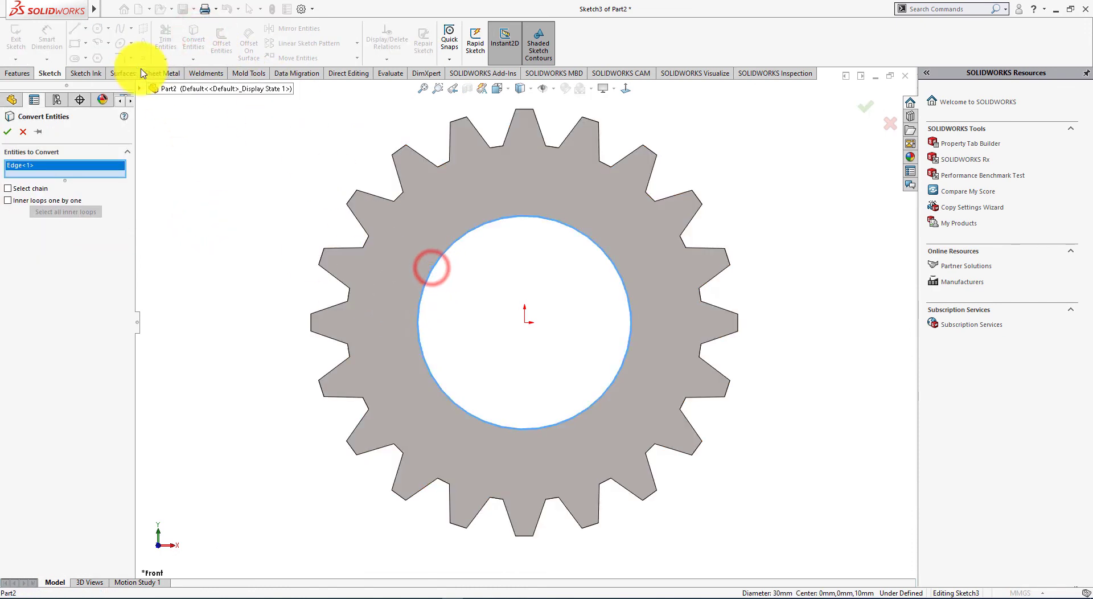
left_click(7, 133)
left_click(183, 193)
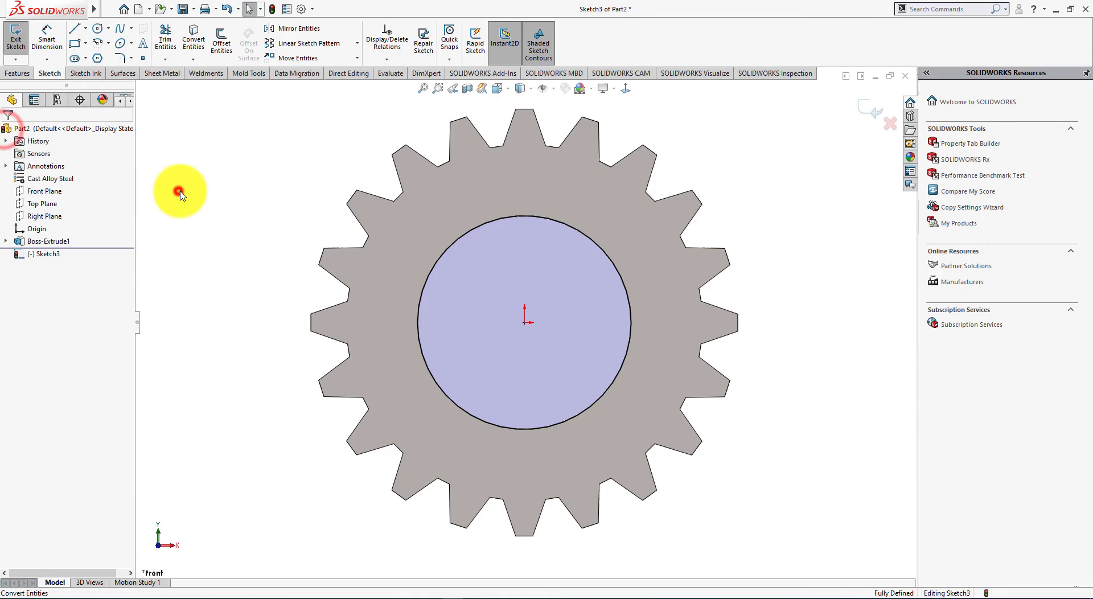
key("alt+Tab")
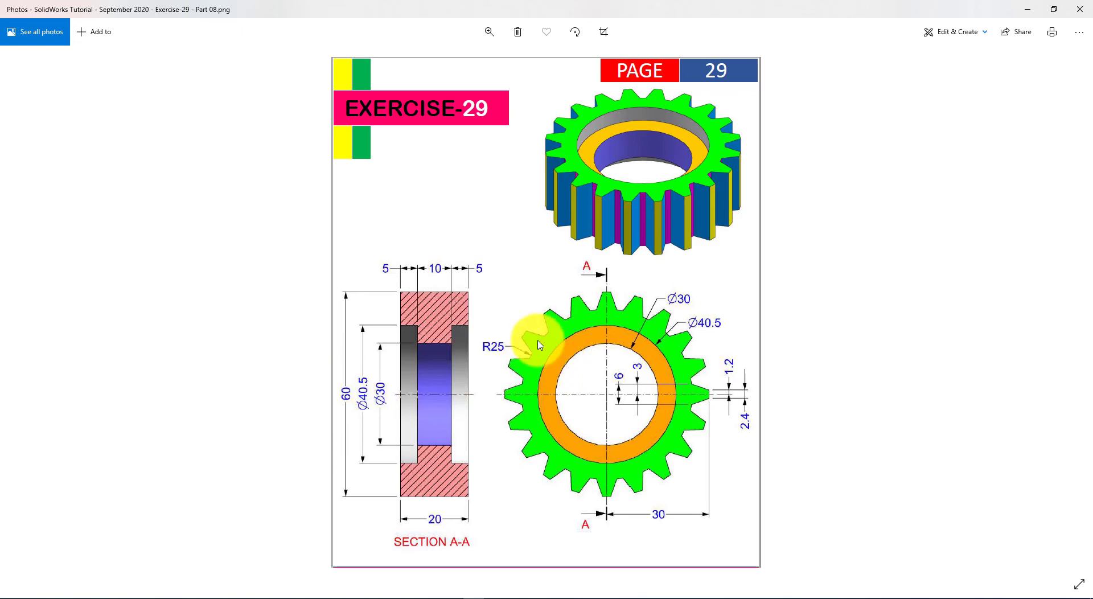
- Draw a circle centred on the origin between the bore and the teeth
key("alt+Tab")
left_click(99, 28)
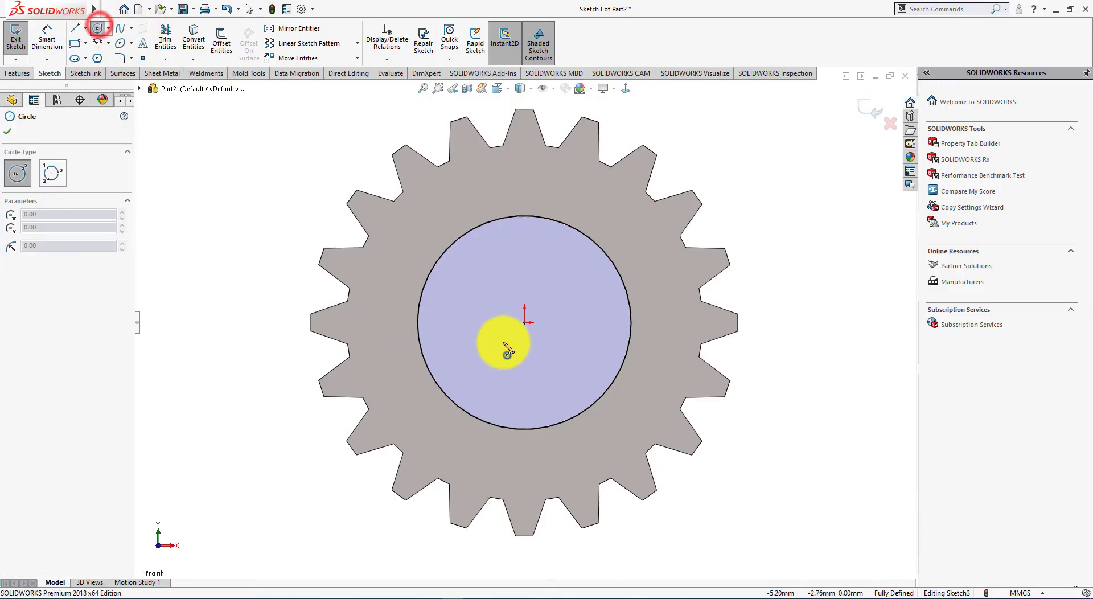
left_click(524, 322)
left_click(392, 296)
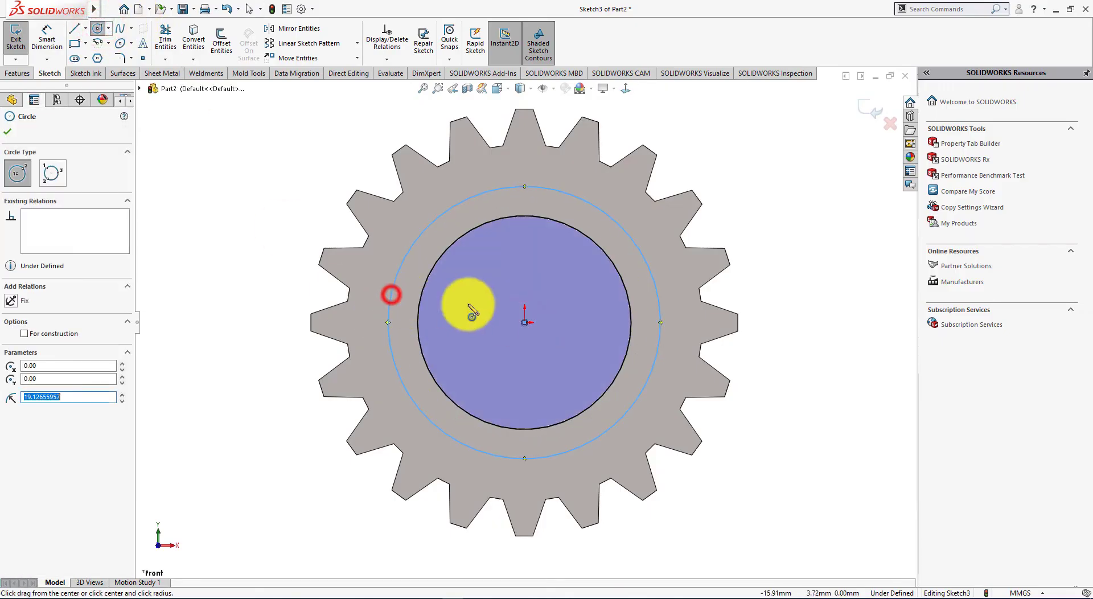
key("alt+Tab")
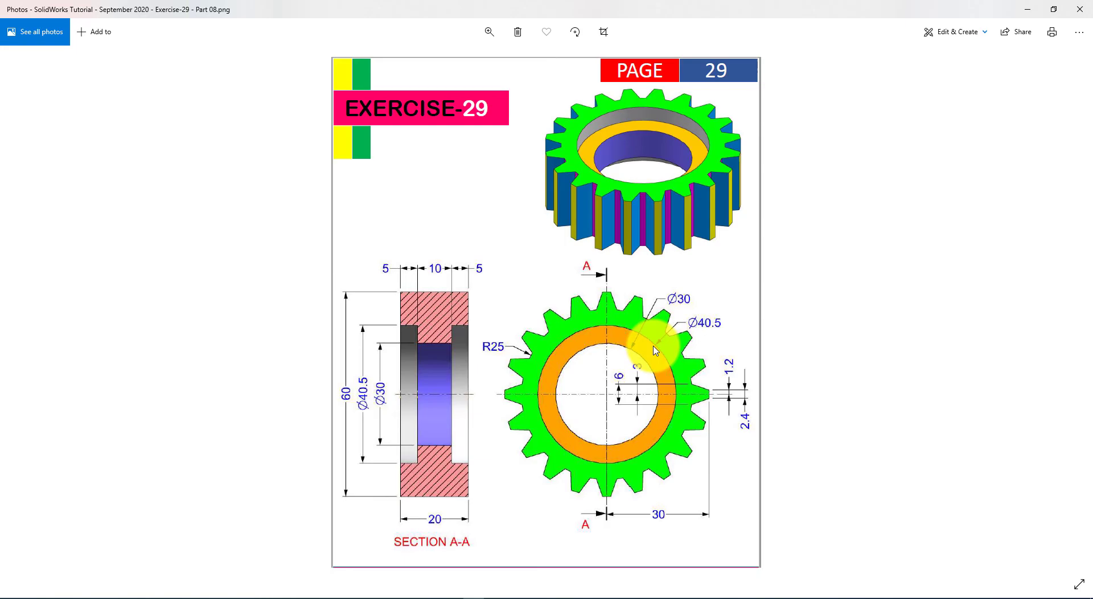
key("alt+Tab")
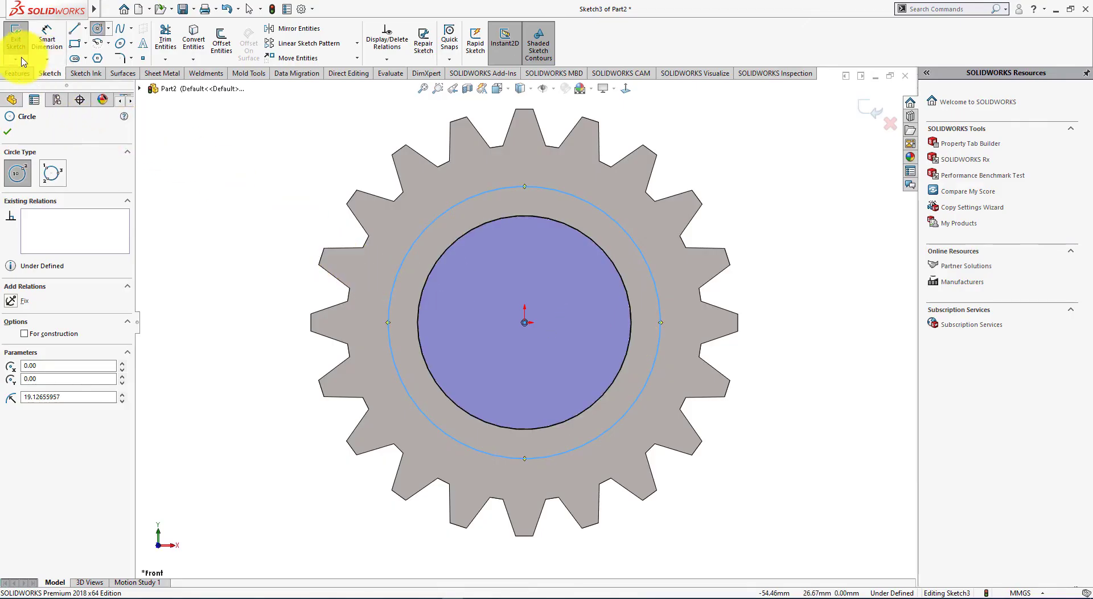
- Dimension the new circle's diameter at 40.5 mm
left_click(47, 39)
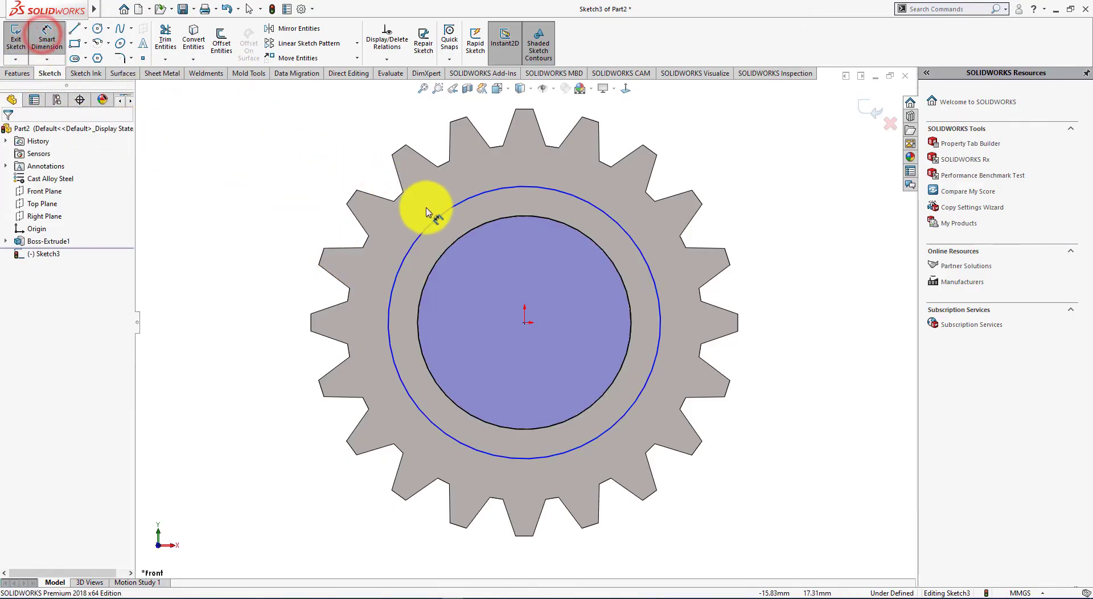
left_click(439, 221)
left_click(308, 131)
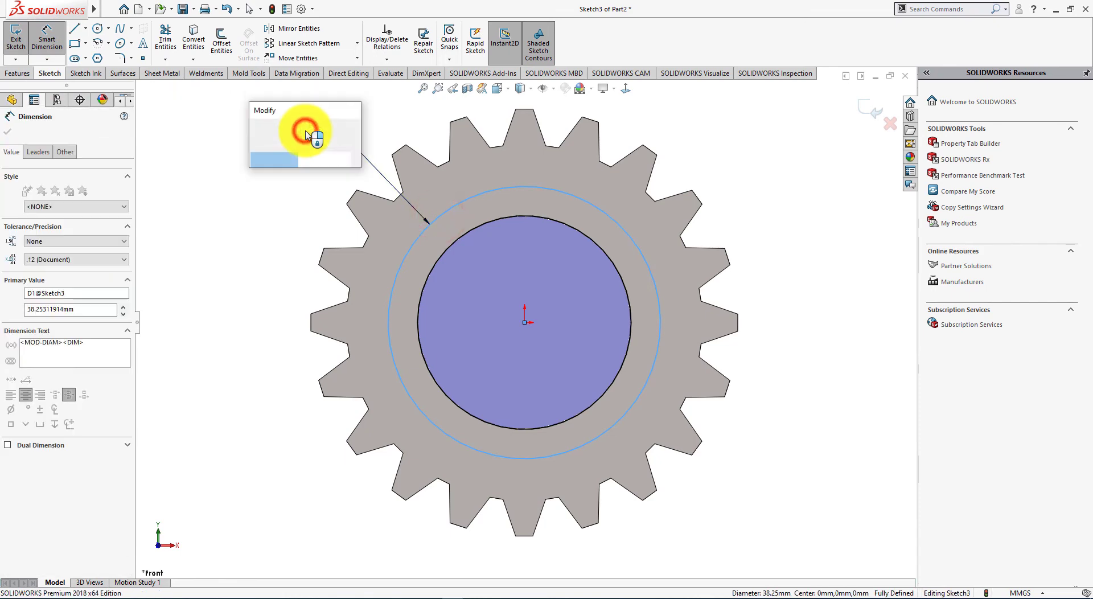
type("40.5")
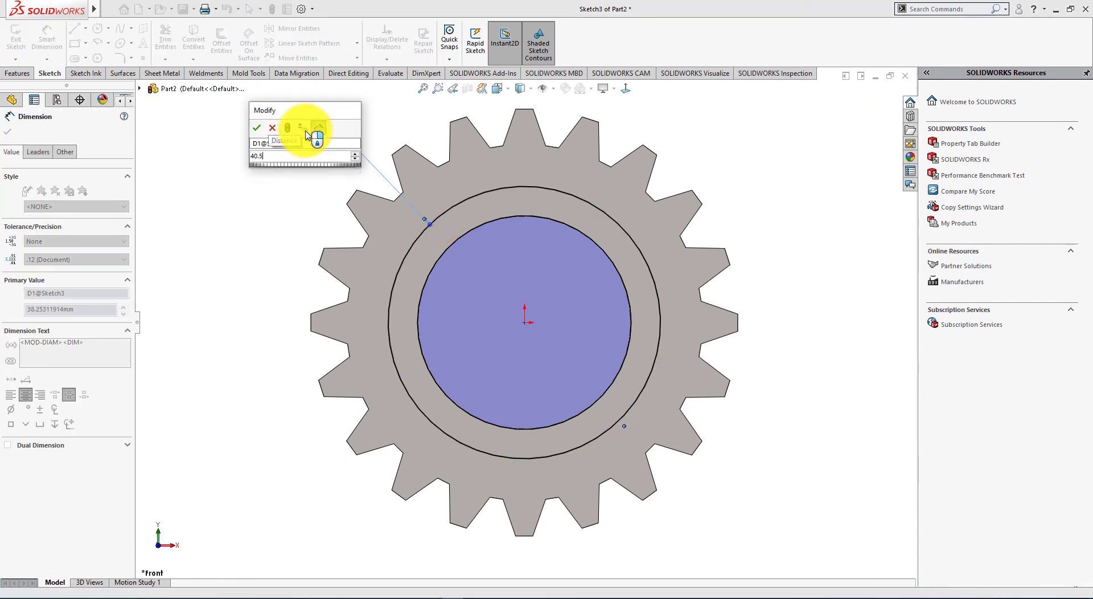
key("Return")
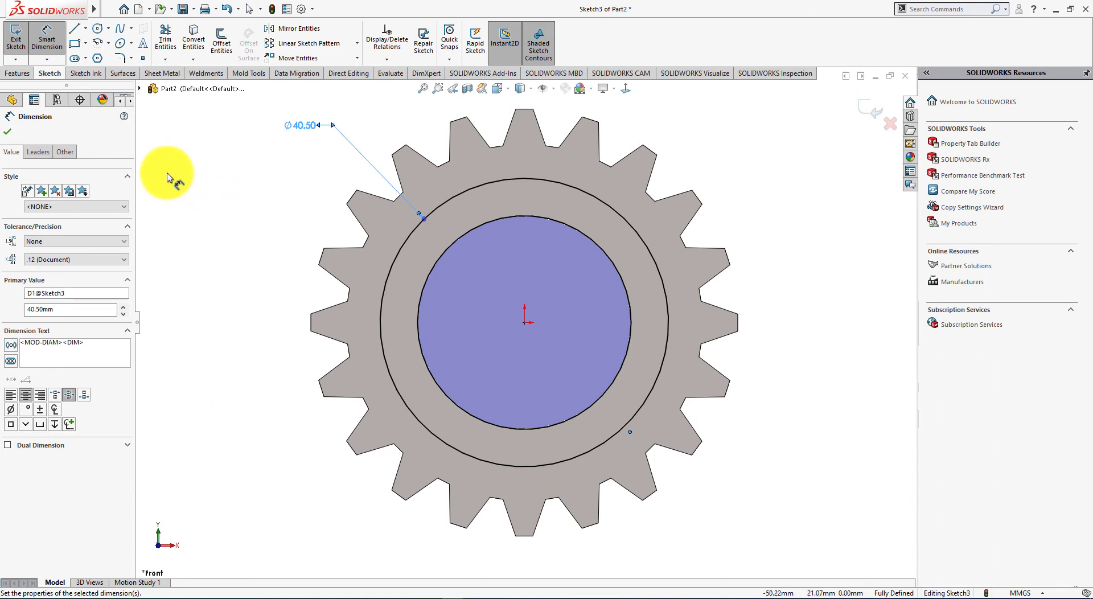
left_click(12, 133)
- Start an extruded cut from Sketch3, first trying a Mid Plane end condition
mouse_move(179, 164)
middle_mouse_down()
mouse_move(174, 235)
mouse_move(188, 236)
middle_mouse_up()
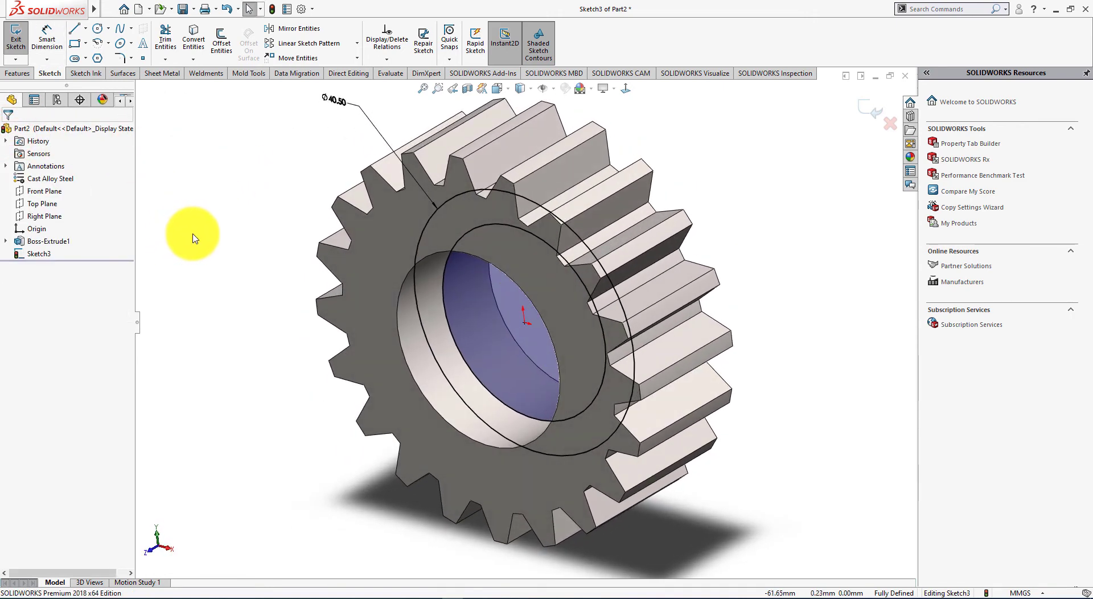
left_click(12, 73)
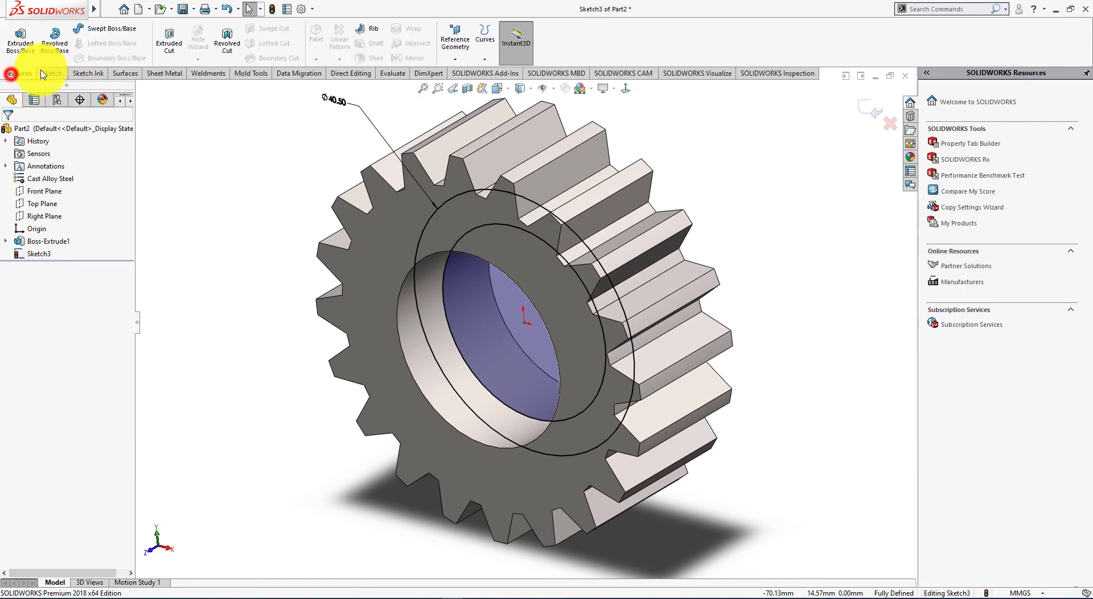
left_click(169, 39)
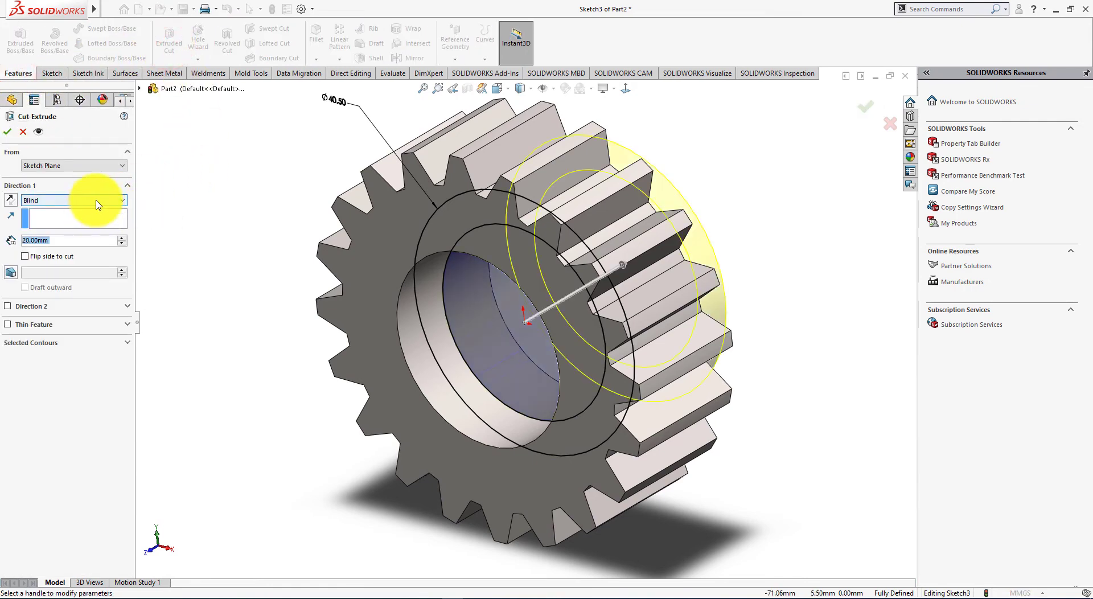
left_click(97, 202)
left_click(79, 268)
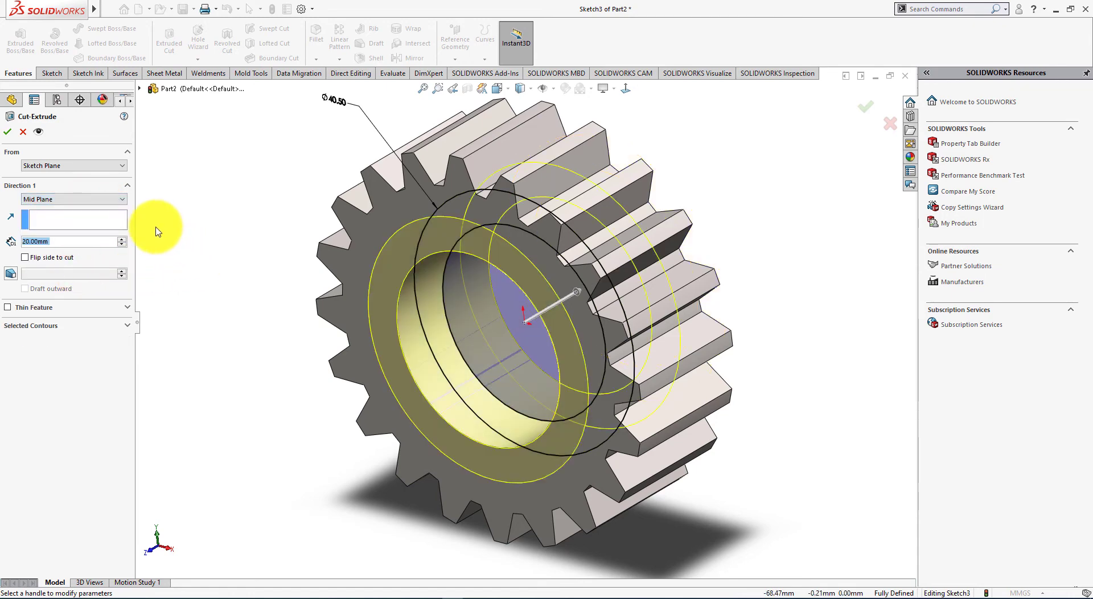
key("alt+Tab")
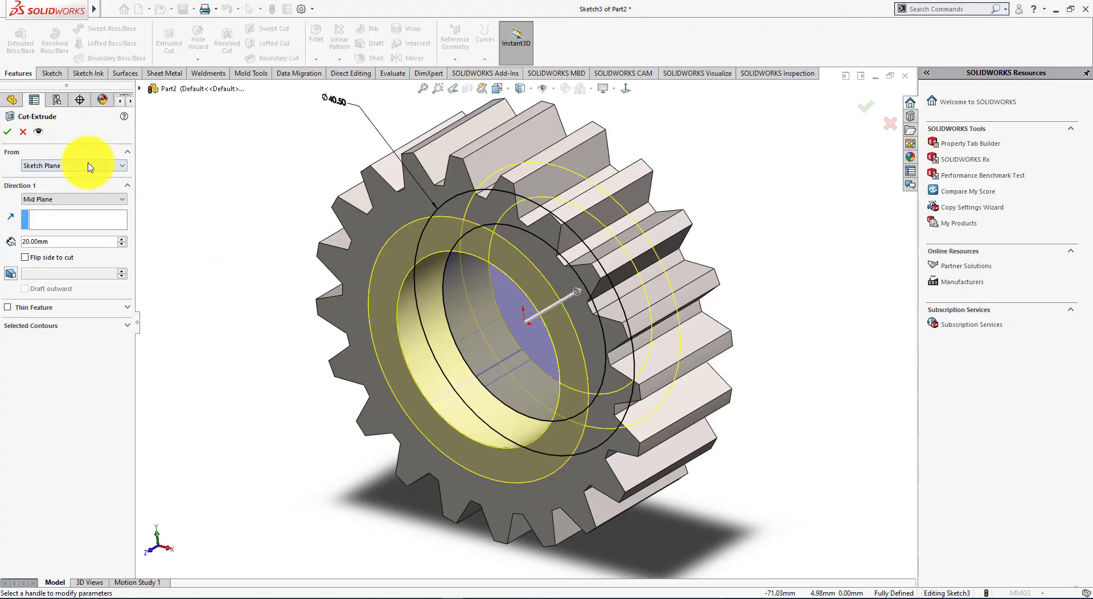
- Start the cut from a 5 mm offset and run it Through All, creating Cut-Extrude2
left_click(88, 165)
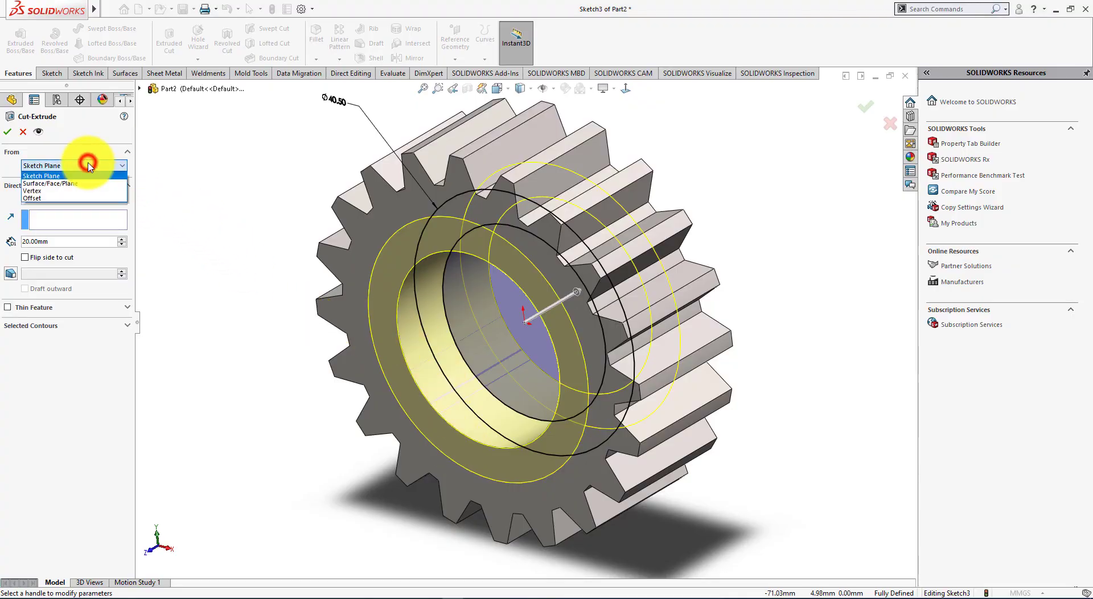
left_click(71, 199)
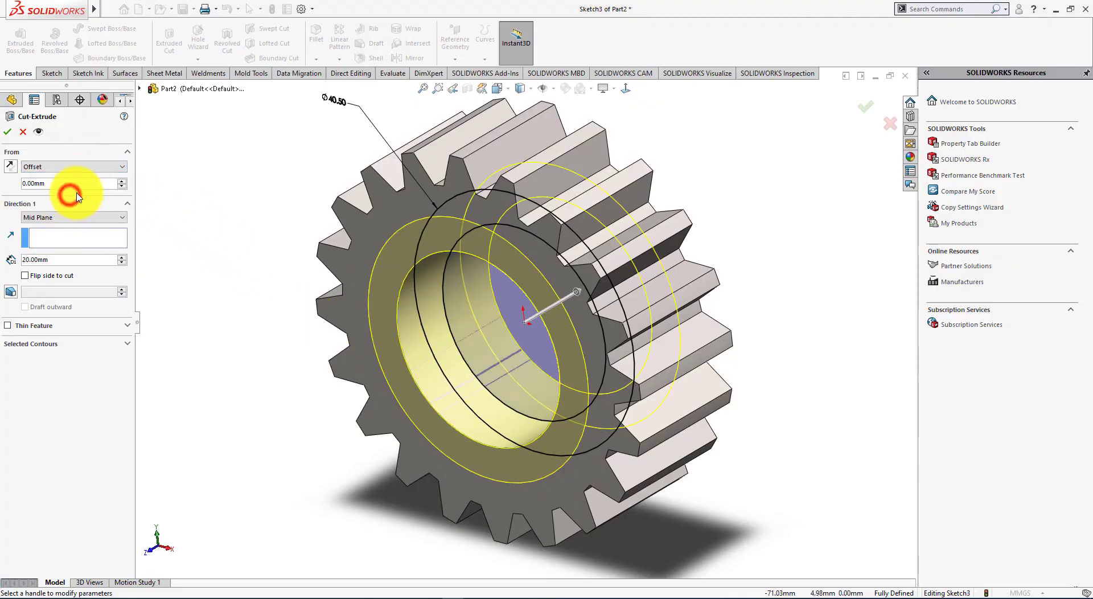
left_click_drag(81, 182, 2, 182)
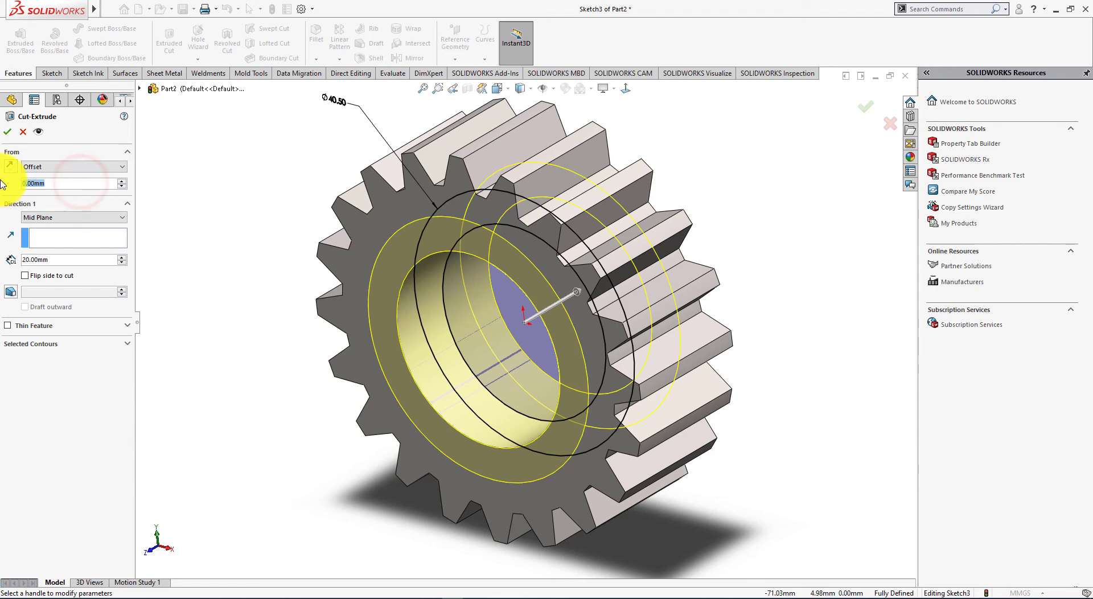
type("1")
type("5")
key("Return")
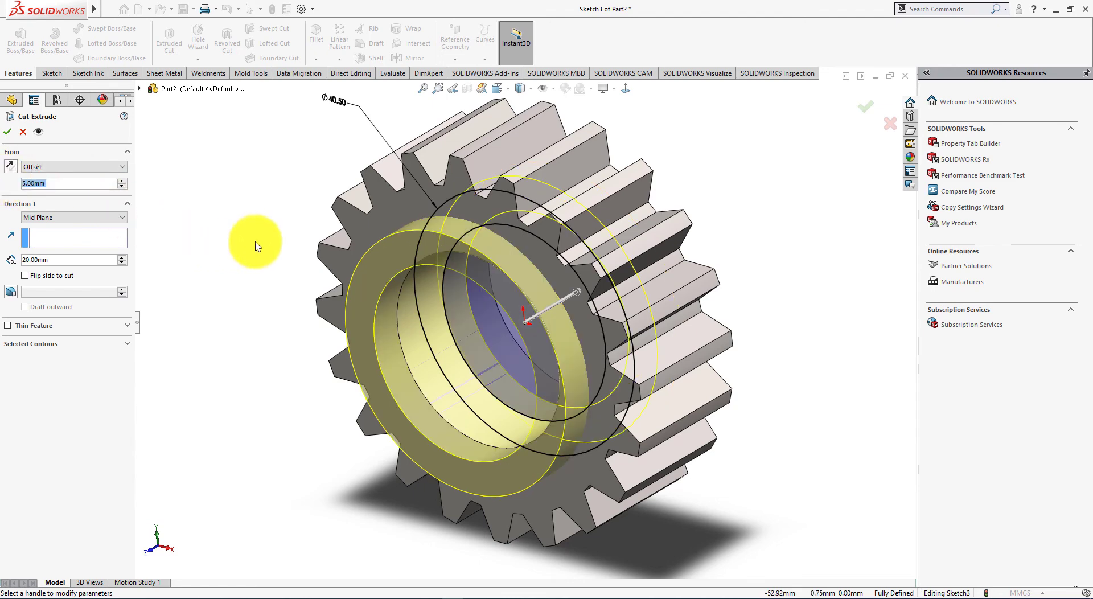
mouse_move(273, 239)
middle_mouse_down()
mouse_move(215, 274)
mouse_move(232, 271)
middle_mouse_up()
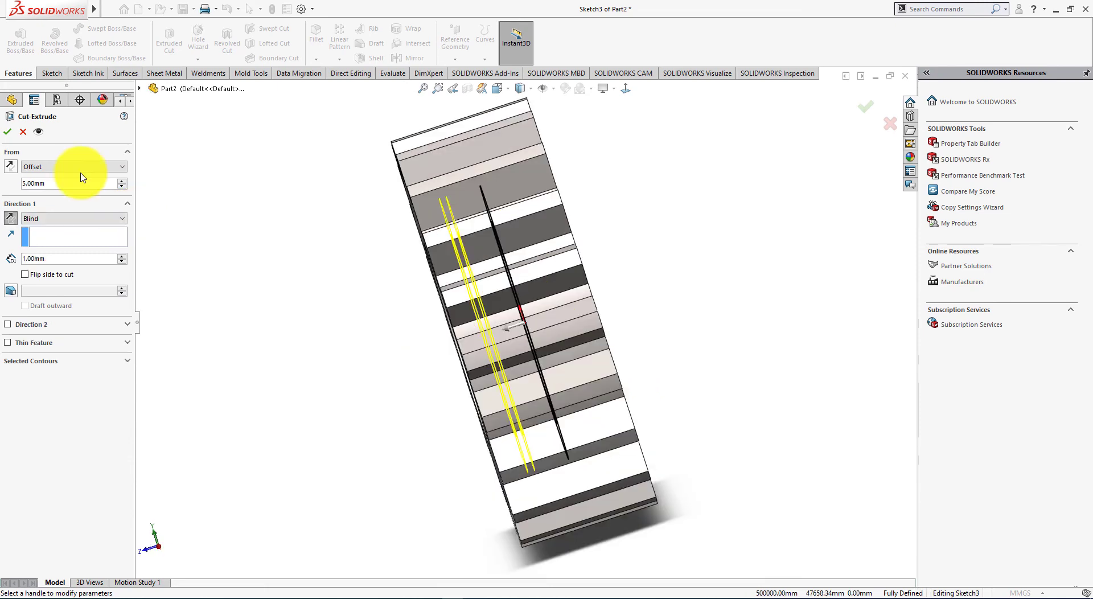
left_click(93, 220)
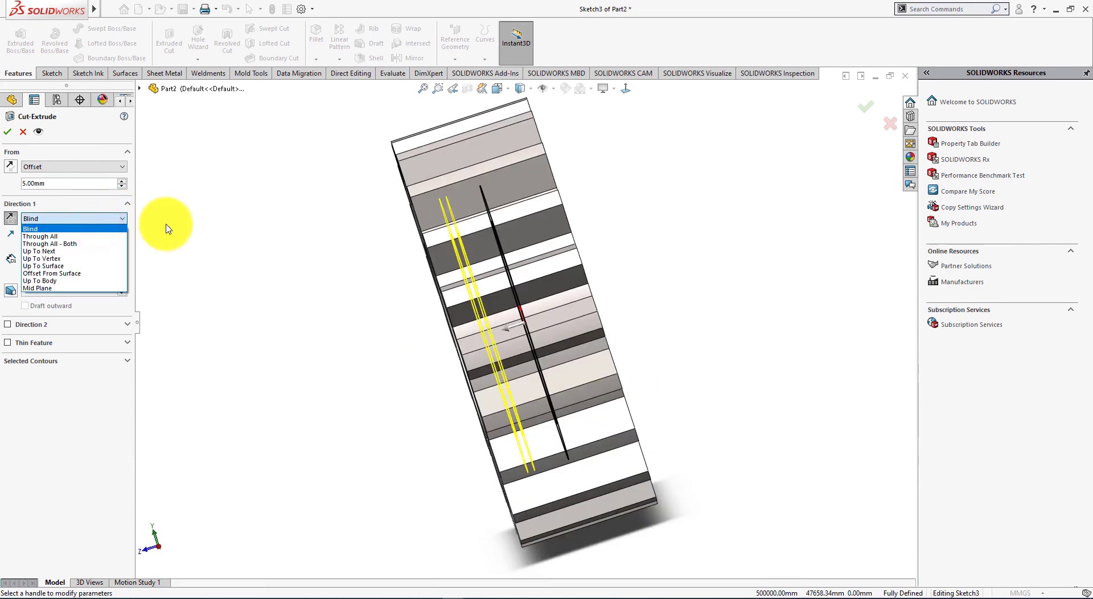
left_click(88, 235)
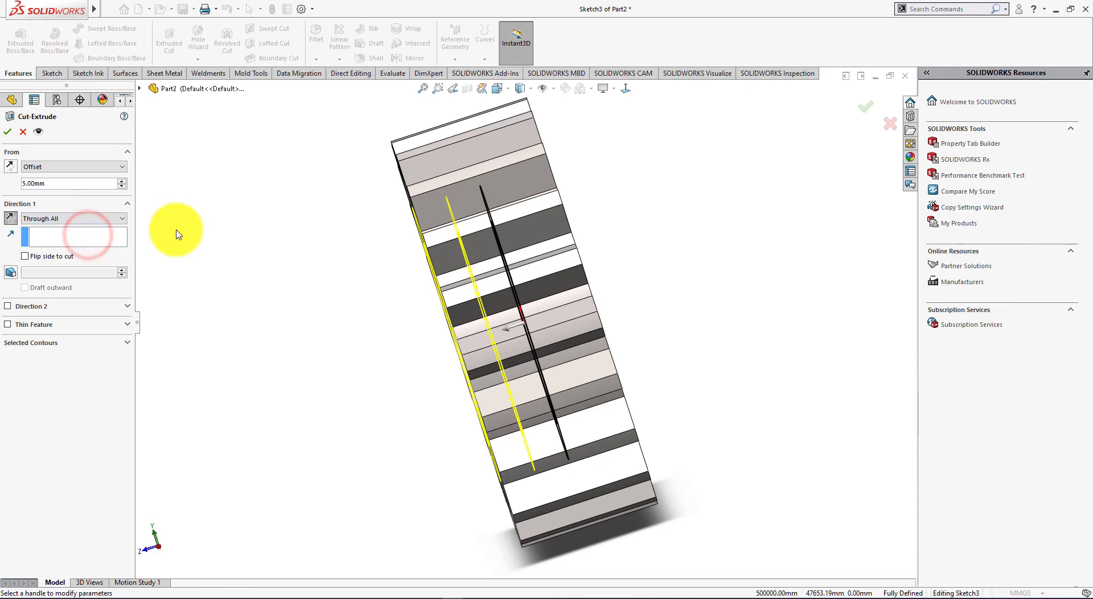
middle_click_drag(178, 231, 181, 229)
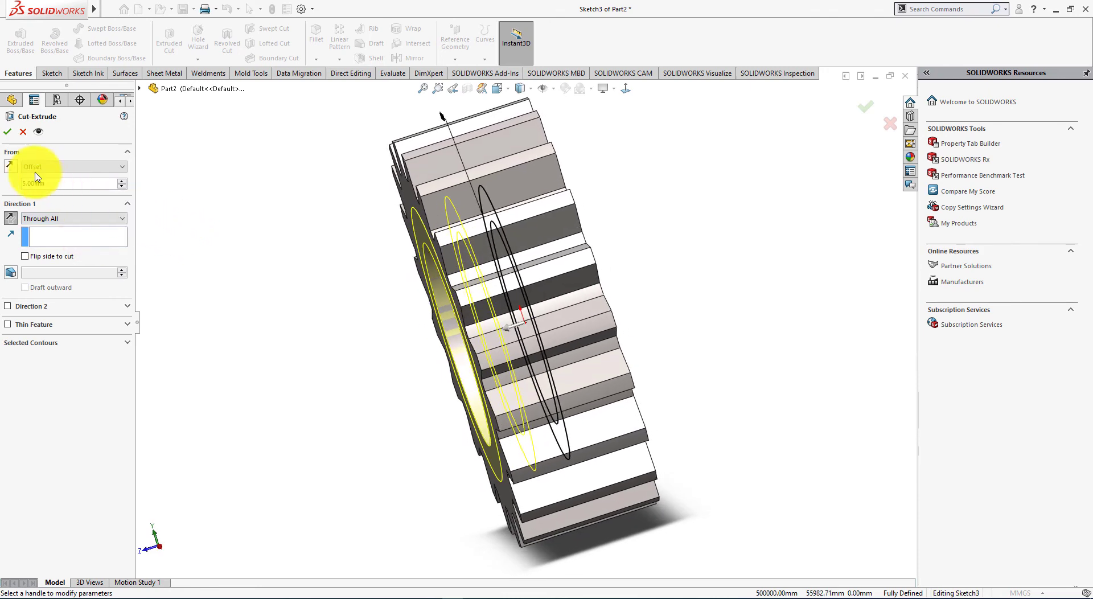
left_click(8, 132)
left_click(194, 195)
mouse_move(249, 199)
middle_mouse_down()
mouse_move(171, 195)
mouse_move(282, 192)
middle_mouse_up()
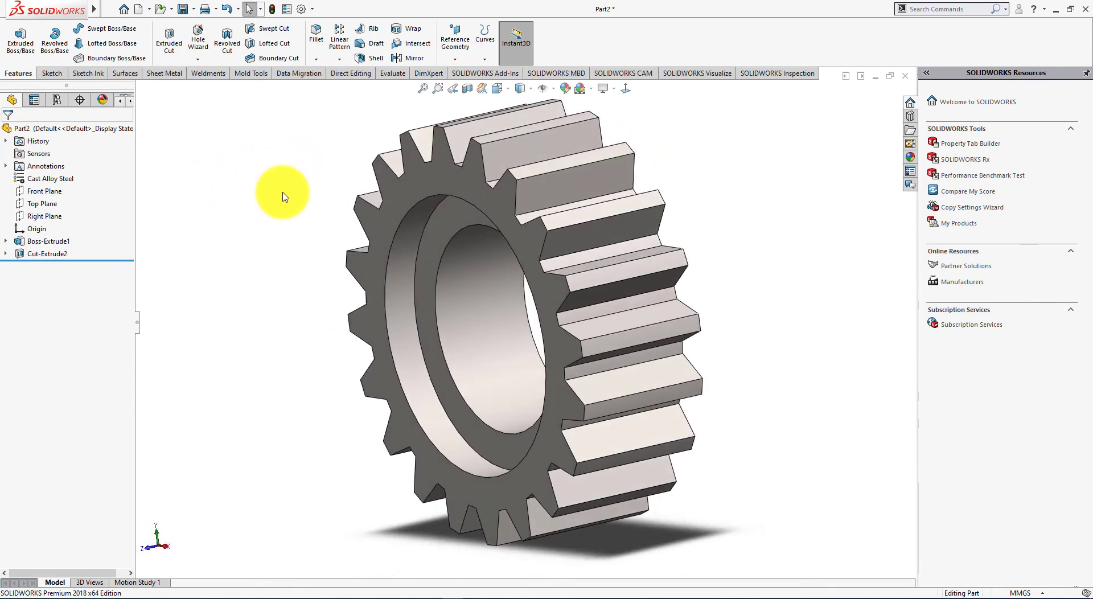
- Select Sketch3 under Cut-Extrude2 and start a new extruded cut from it
left_click(6, 254)
left_click(47, 271)
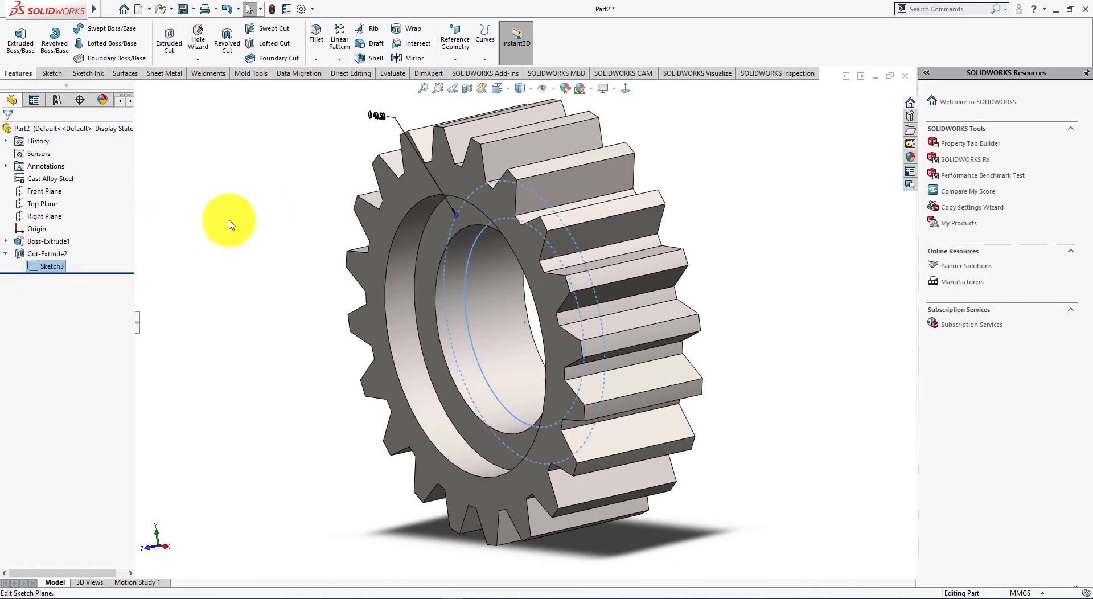
mouse_move(229, 224)
middle_mouse_down()
mouse_move(188, 224)
mouse_move(227, 219)
middle_mouse_up()
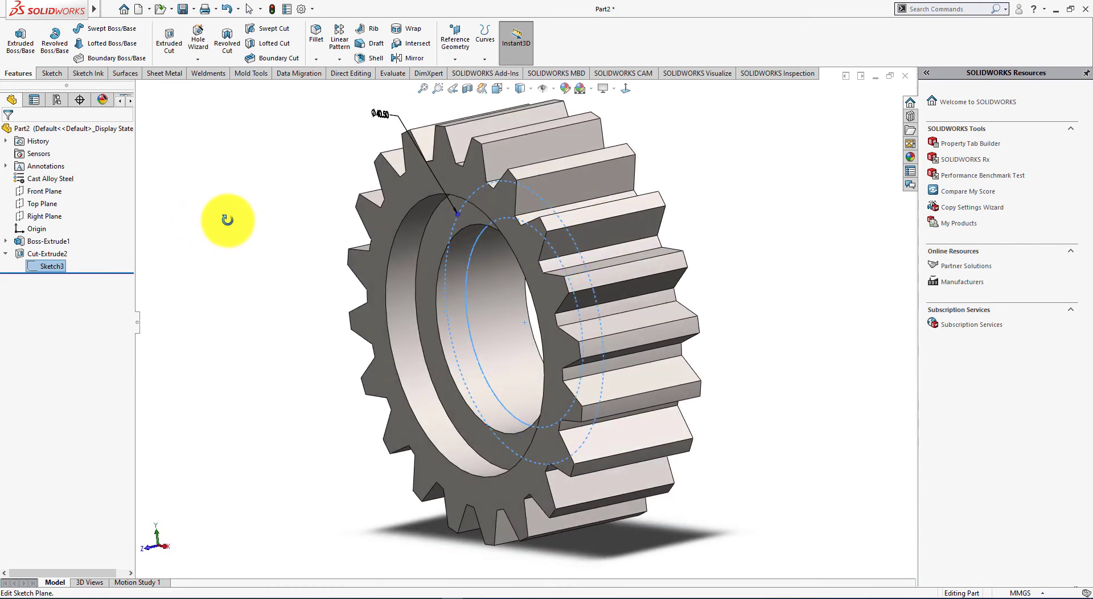
left_click(173, 40)
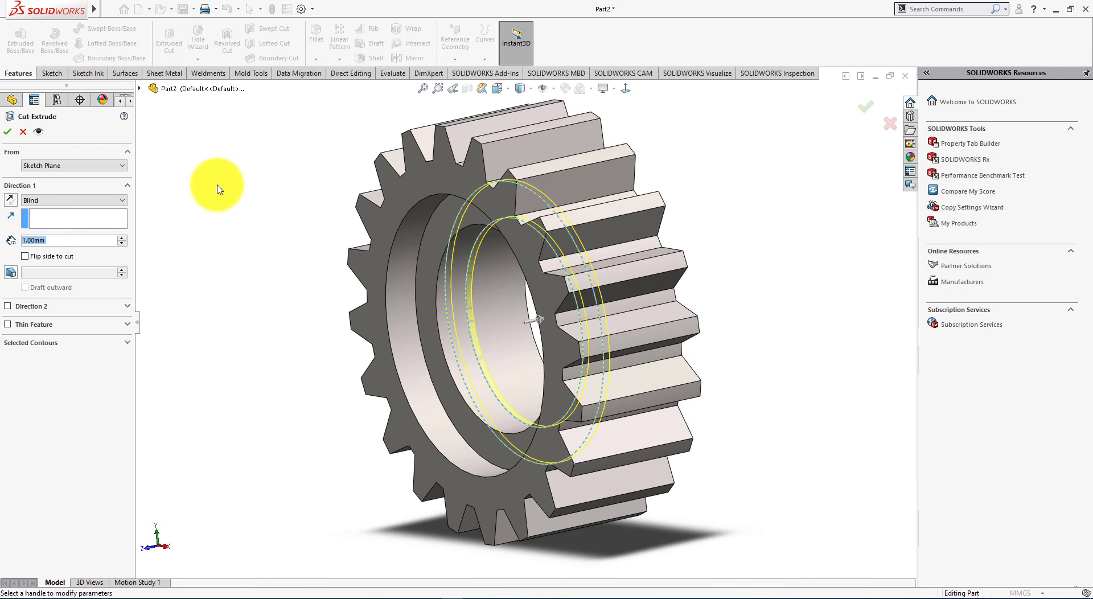
middle_click_drag(217, 186, 178, 186)
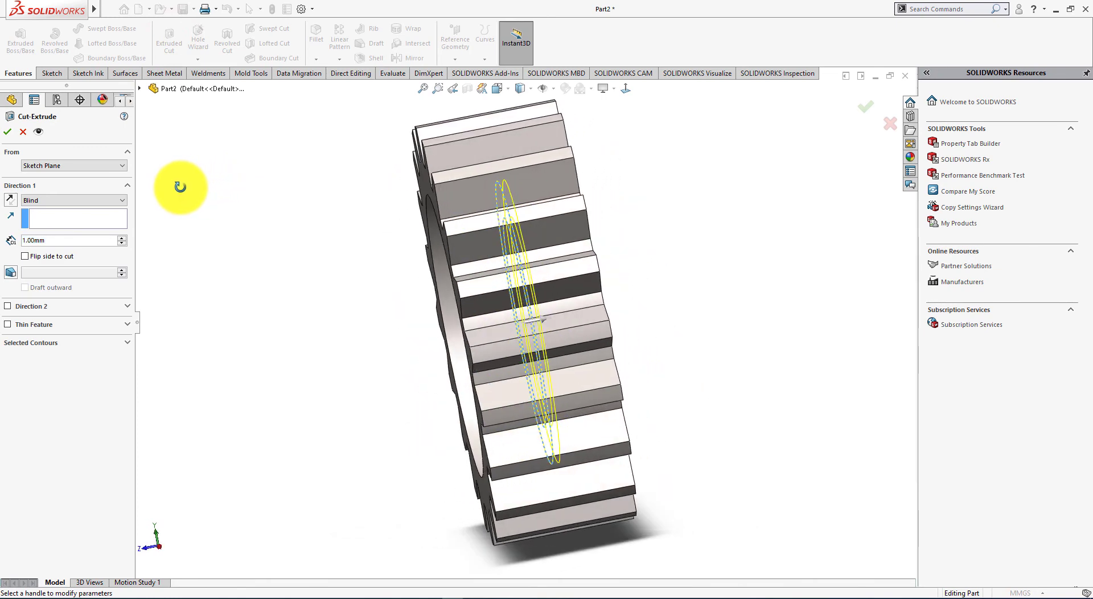
- Set the new cut to a reversed 5 mm start offset running Through All
left_click(43, 165)
left_click(45, 197)
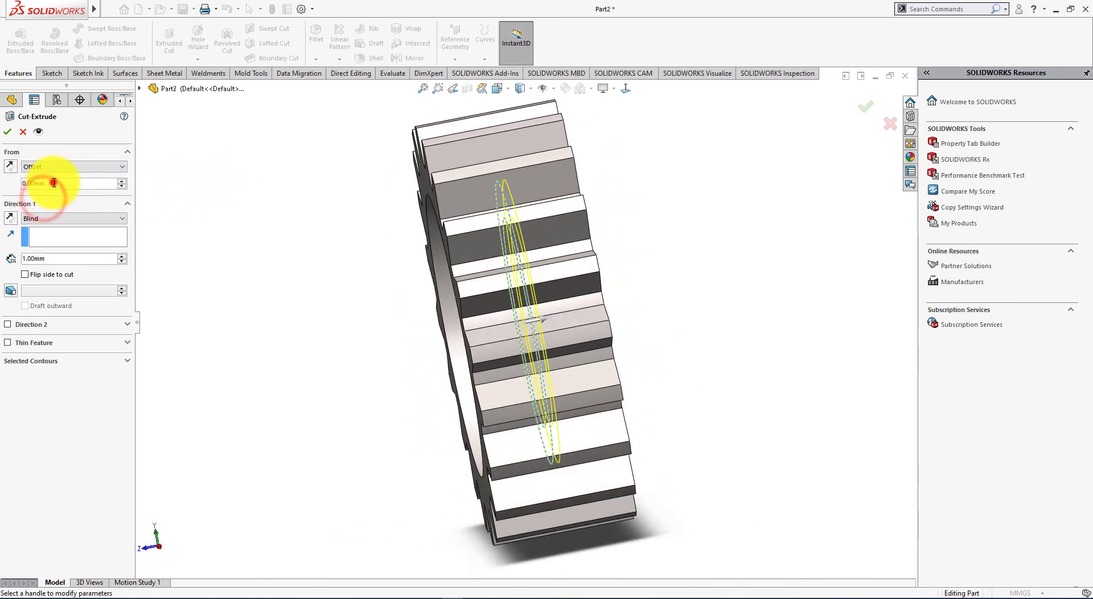
double_click(54, 183)
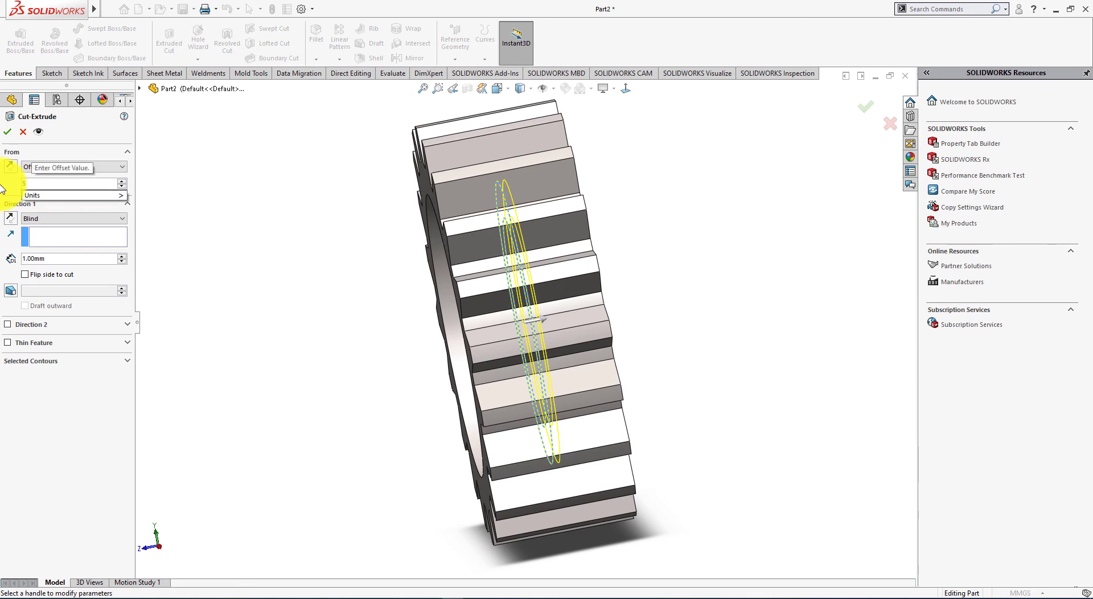
key("Return")
left_click(11, 167)
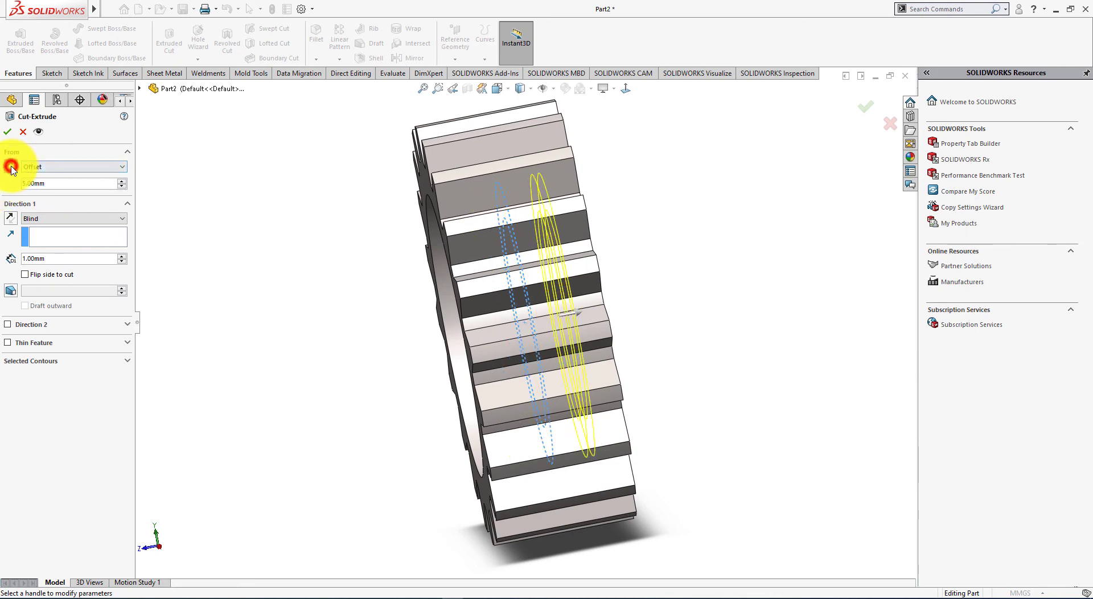
left_click(100, 219)
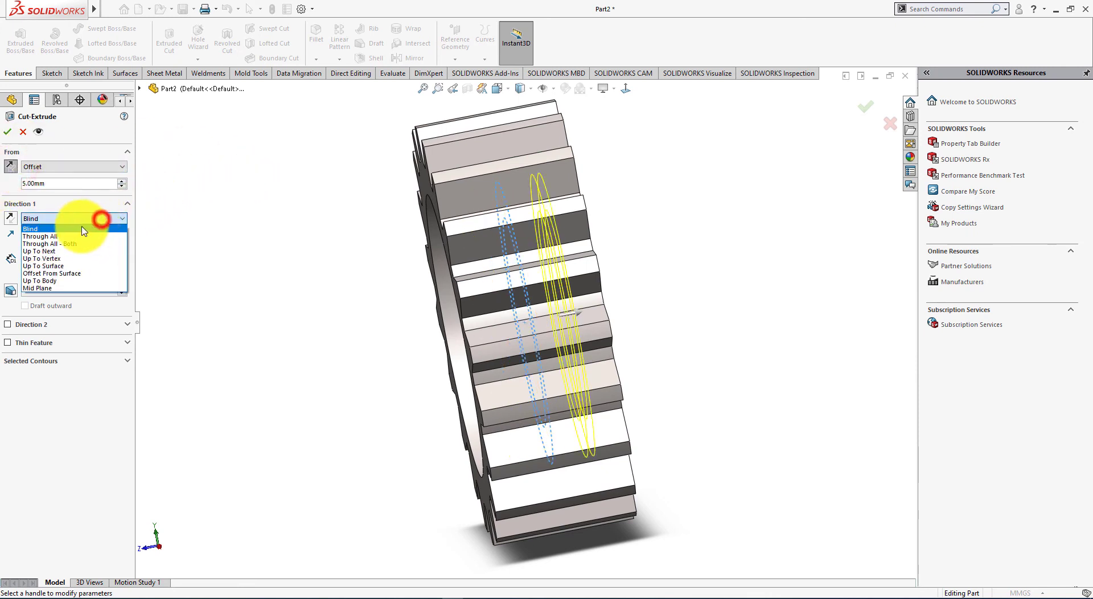
left_click(78, 236)
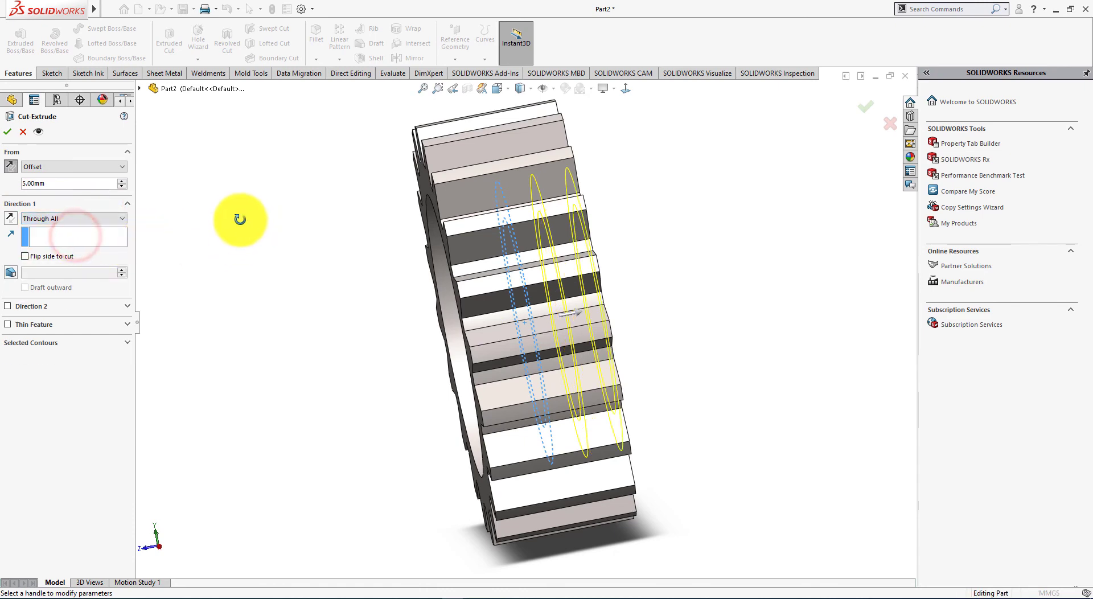
middle_click_drag(242, 217, 220, 220)
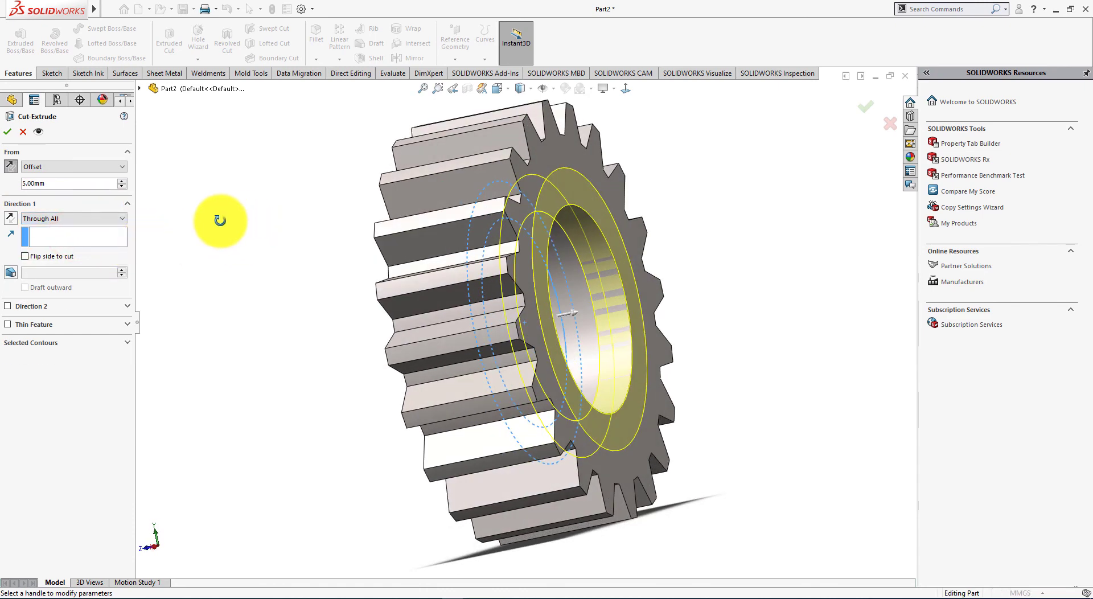
- Accept Cut-Extrude3, then section the gear on the Right Plane and view it edge-on
left_click(8, 132)
mouse_move(209, 190)
middle_mouse_down()
mouse_move(264, 166)
mouse_move(298, 176)
mouse_move(288, 185)
mouse_move(310, 182)
middle_mouse_up()
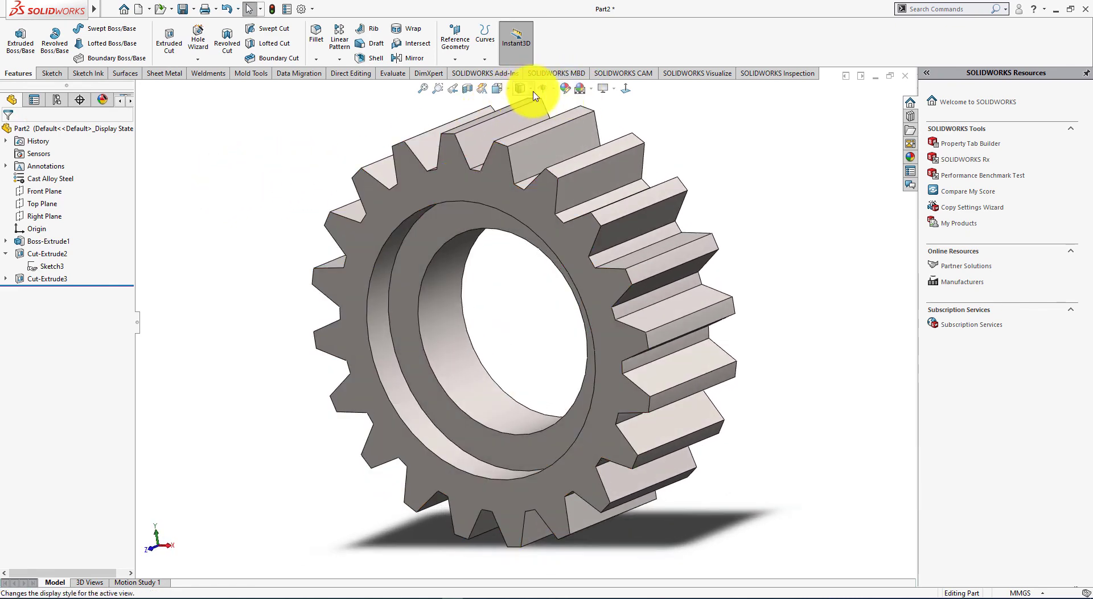
left_click(463, 90)
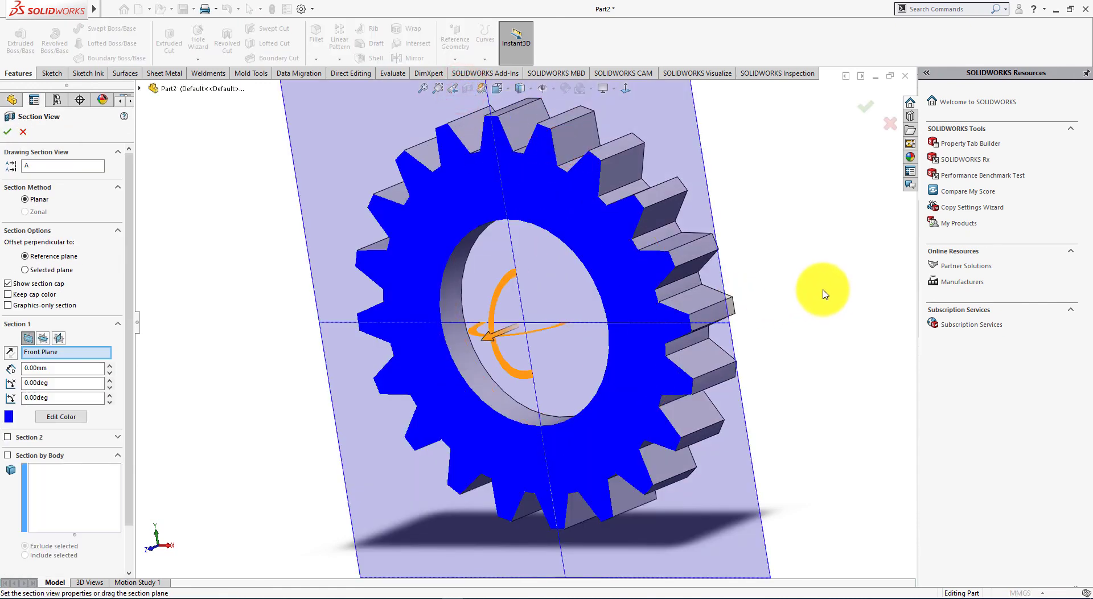
left_click(42, 338)
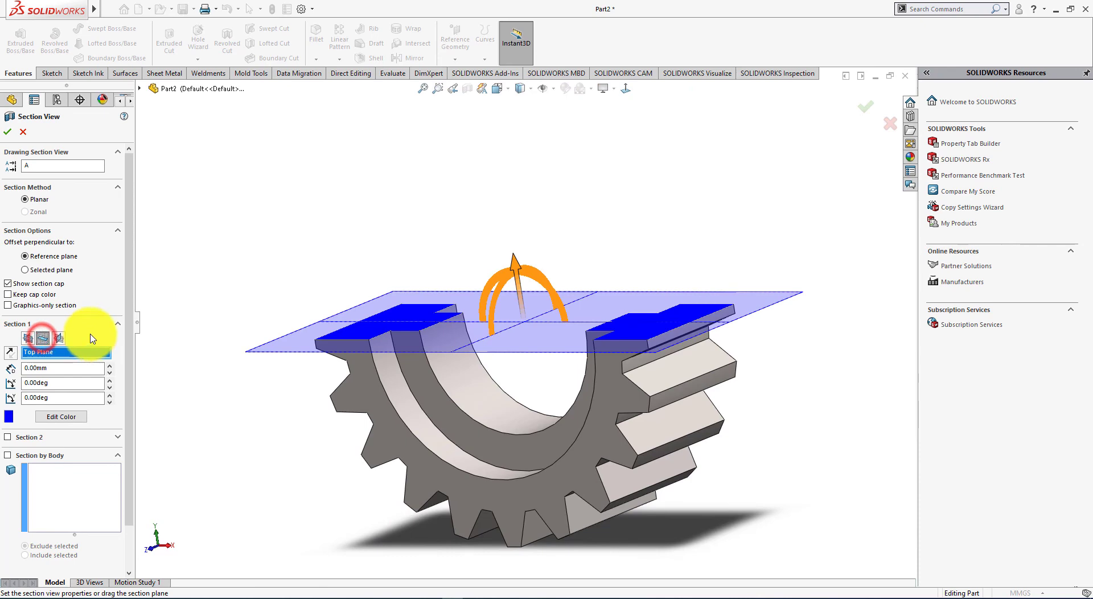
left_click(59, 339)
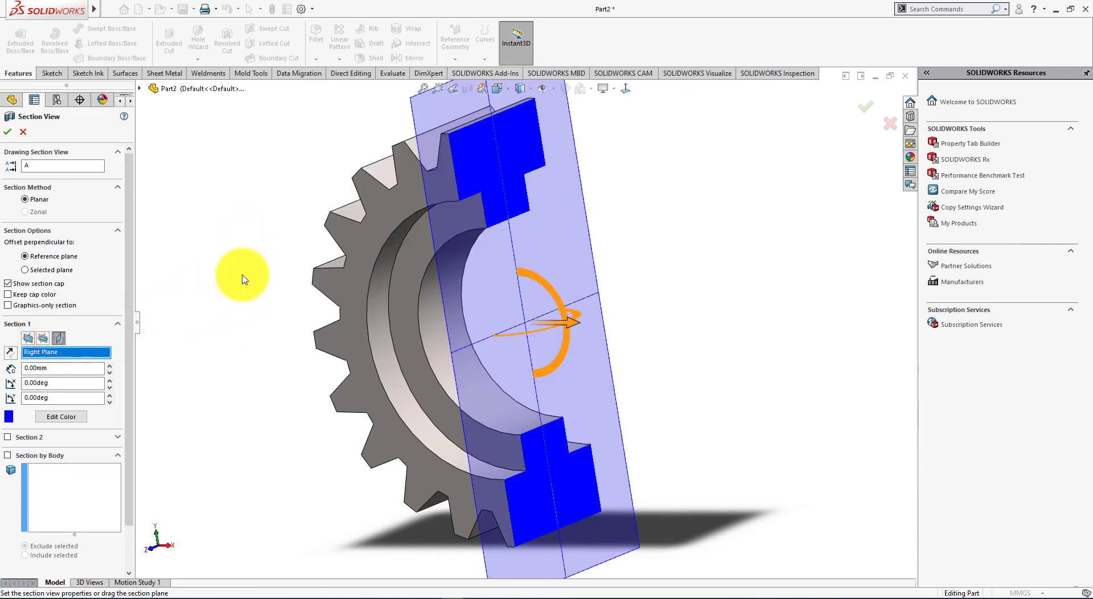
left_click(7, 132)
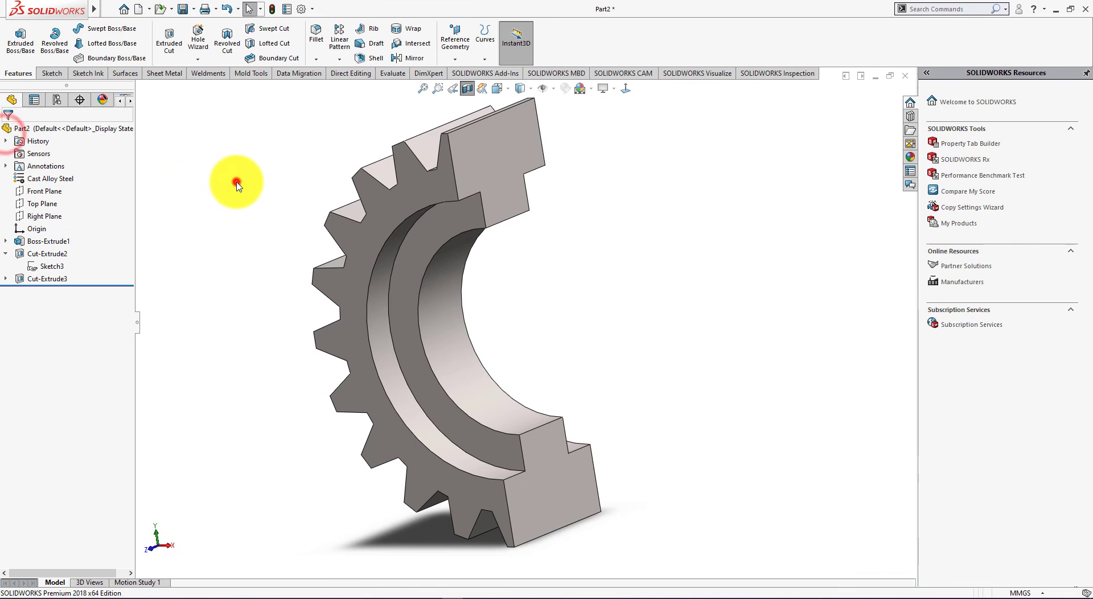
middle_click_drag(237, 185, 203, 215)
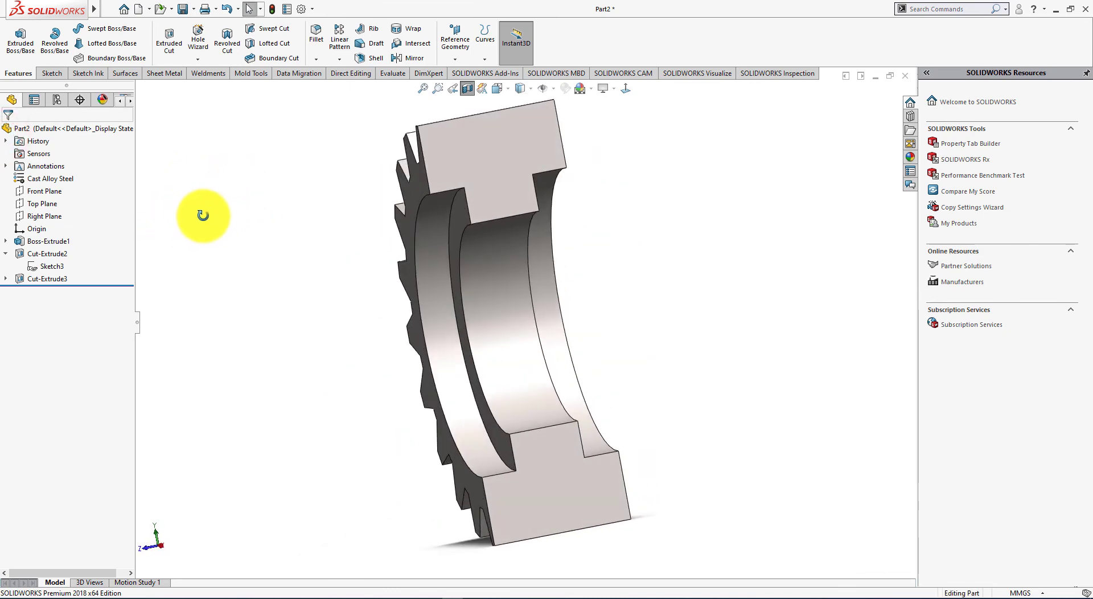
key("alt+Tab")
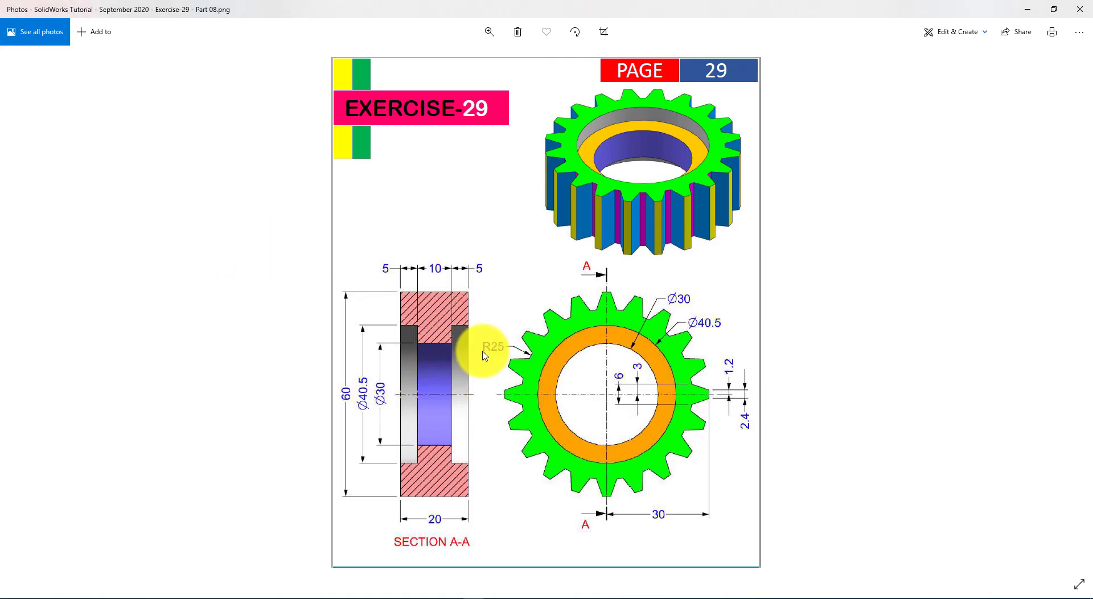
key("alt+Tab")
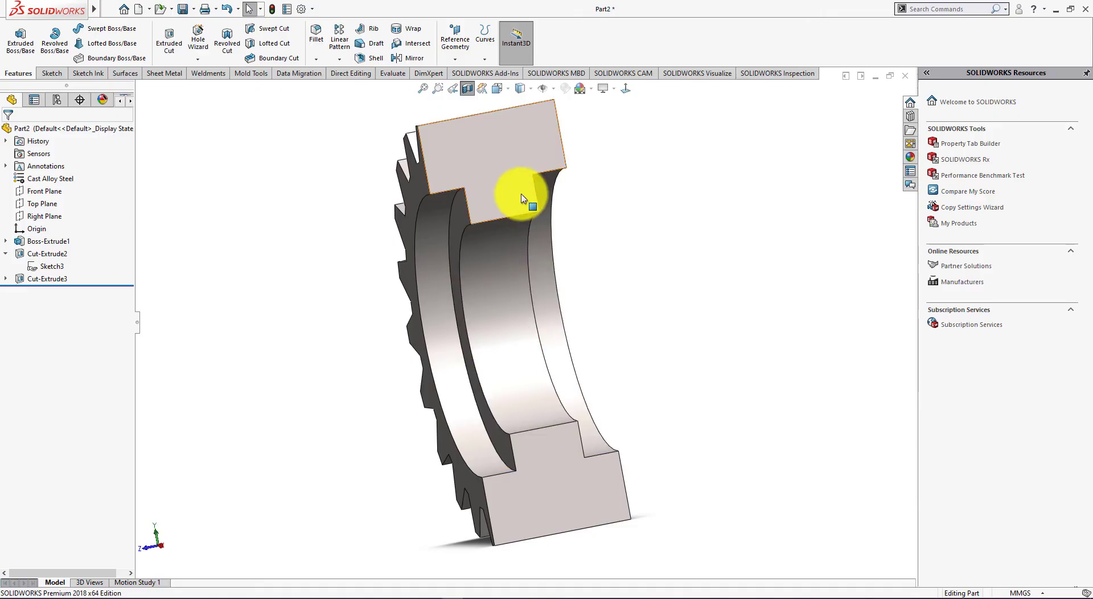
key("alt+Tab")
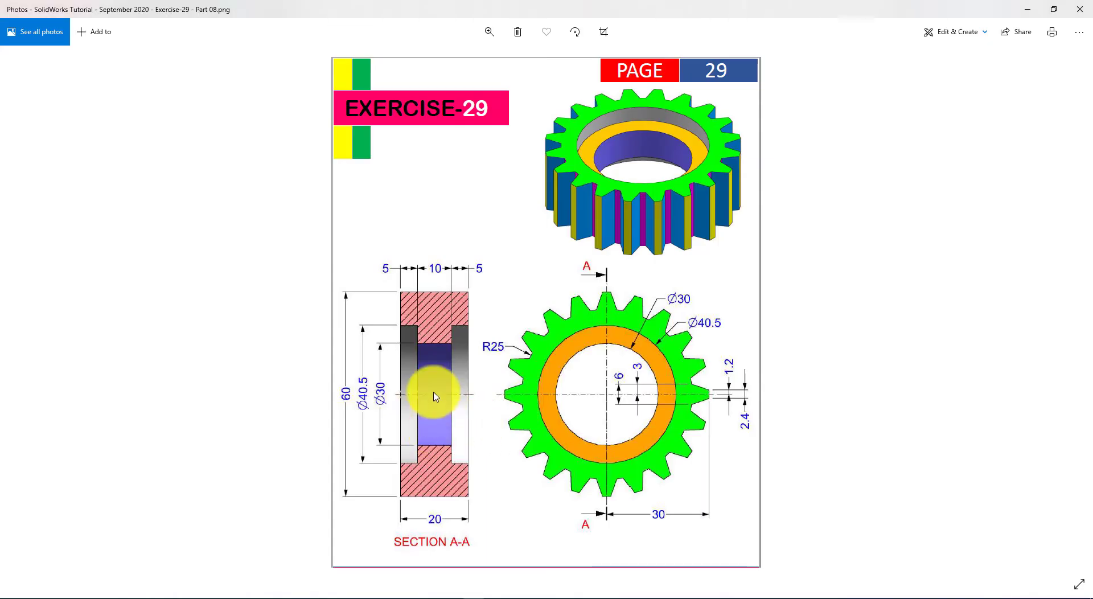
key("alt+Tab")
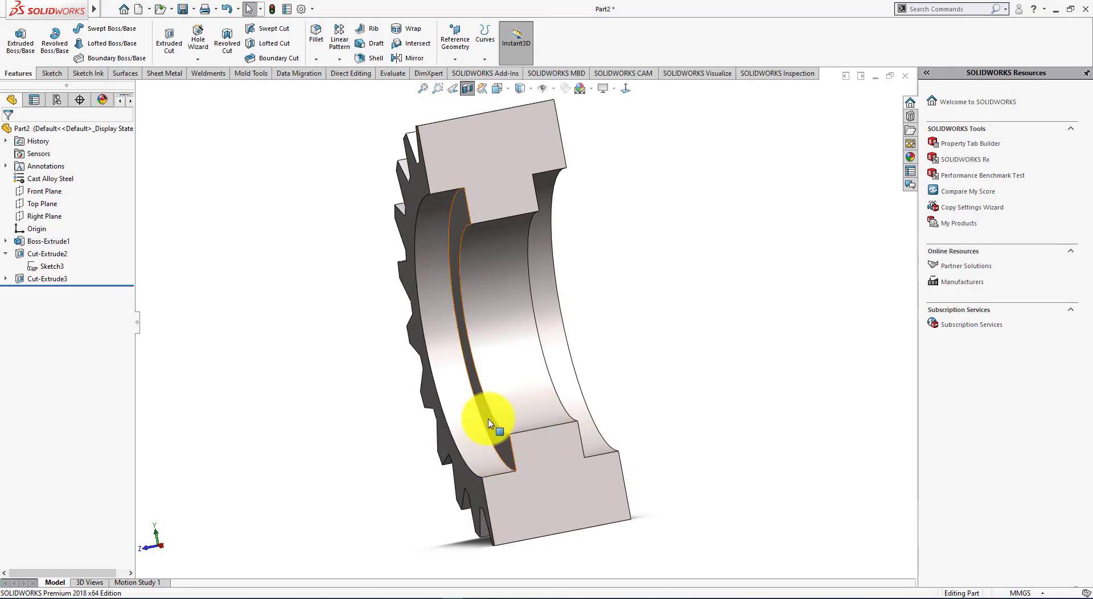
middle_click_drag(670, 267, 701, 256)
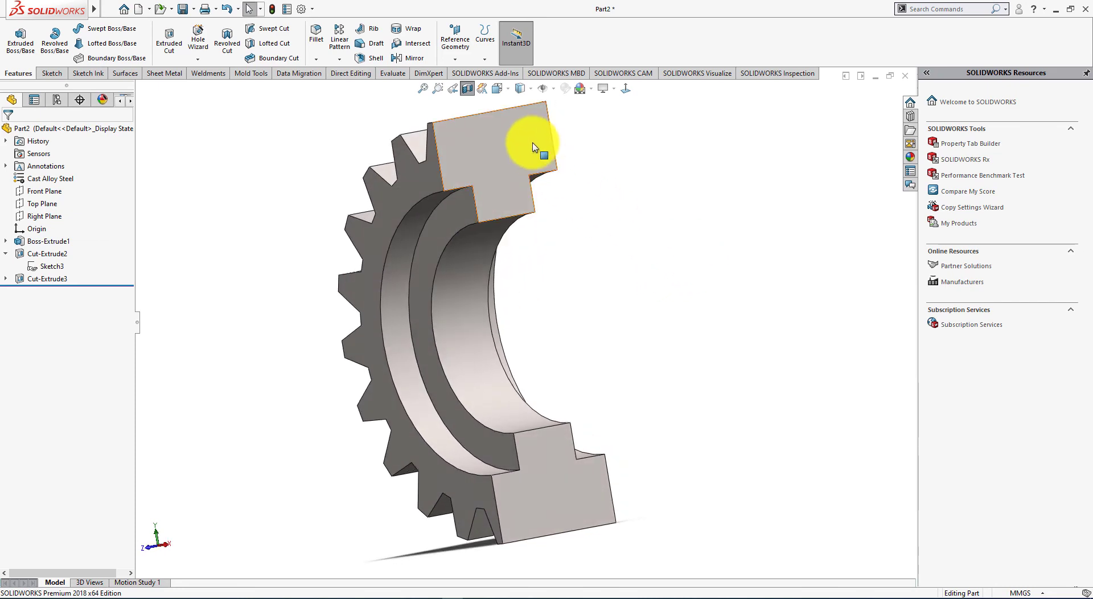
key("alt+Tab")
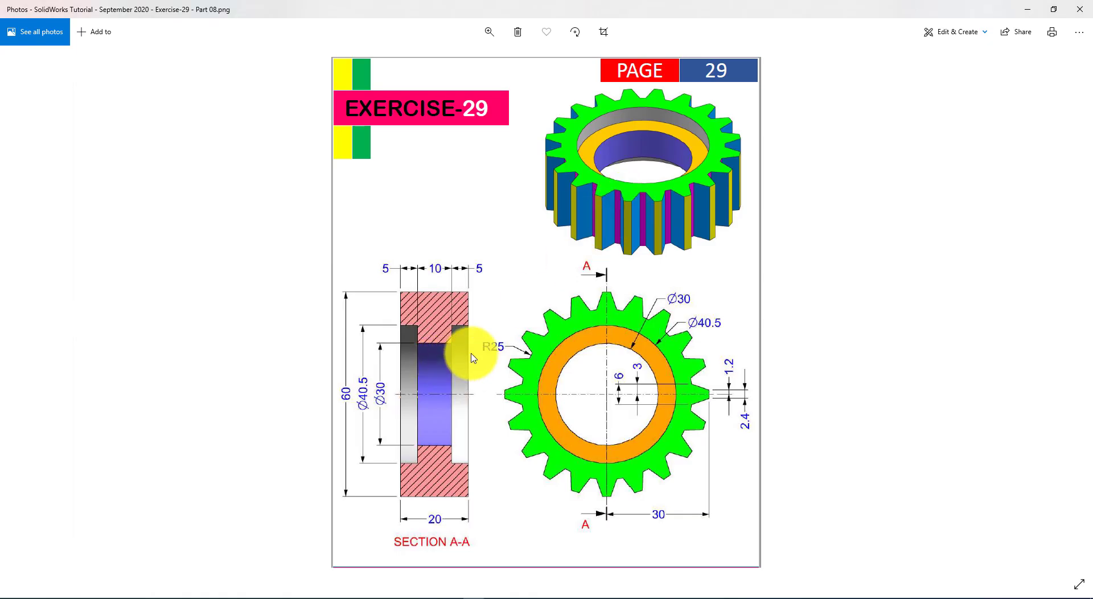
key("alt+Tab")
- Turn off the section view, zoom to fit, and show the whole gear in Isometric view
left_click(468, 88)
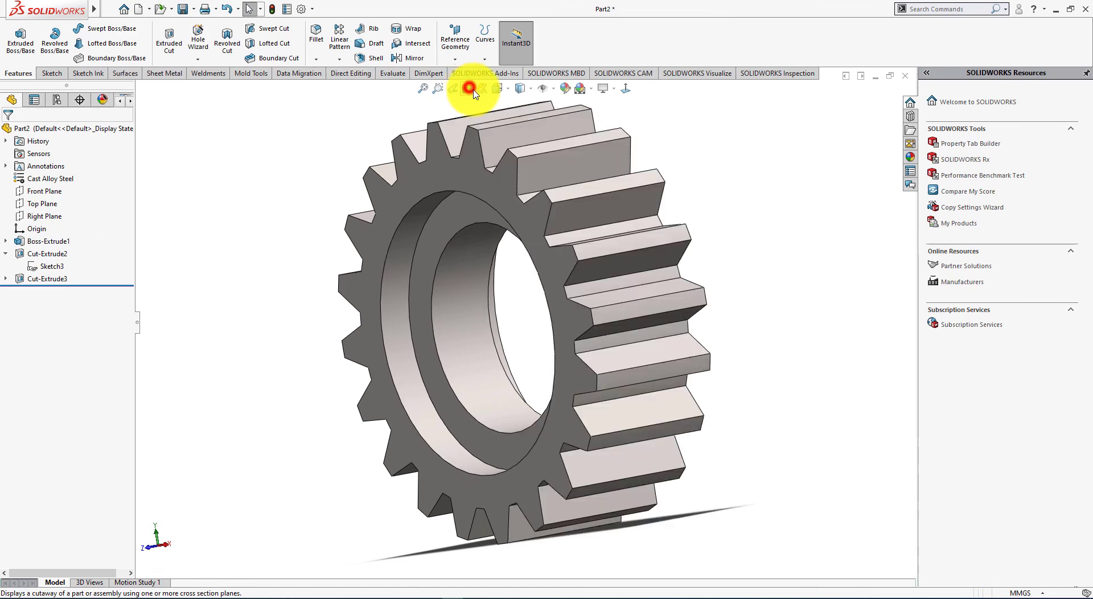
key("f")
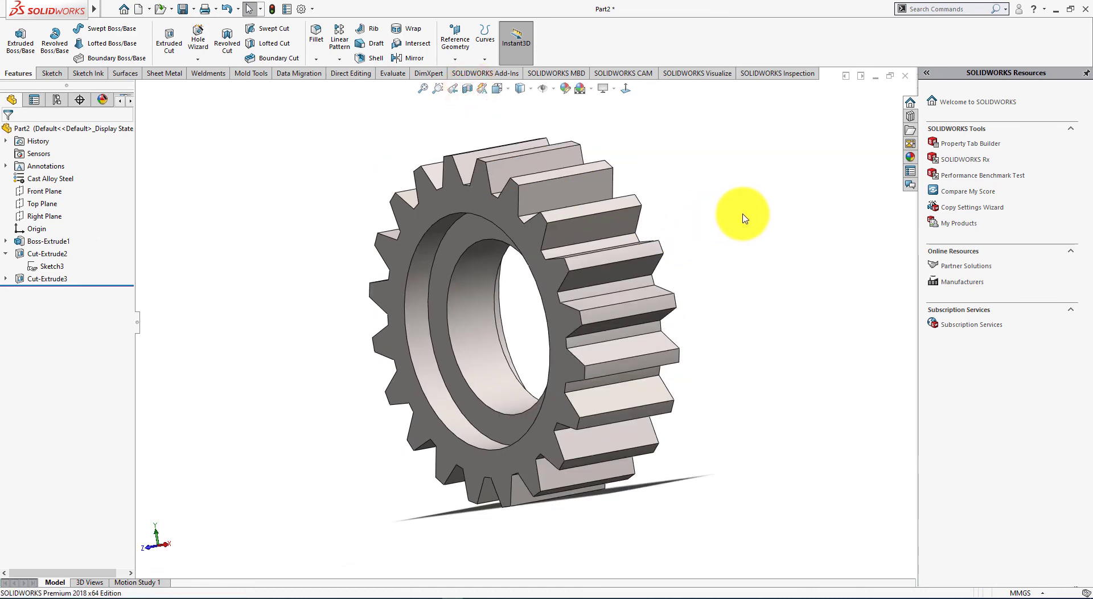
scroll(664, 195, "up", 2)
scroll(609, 232, "down", 3)
scroll(410, 378, "up", 3)
scroll(445, 384, "down", 3)
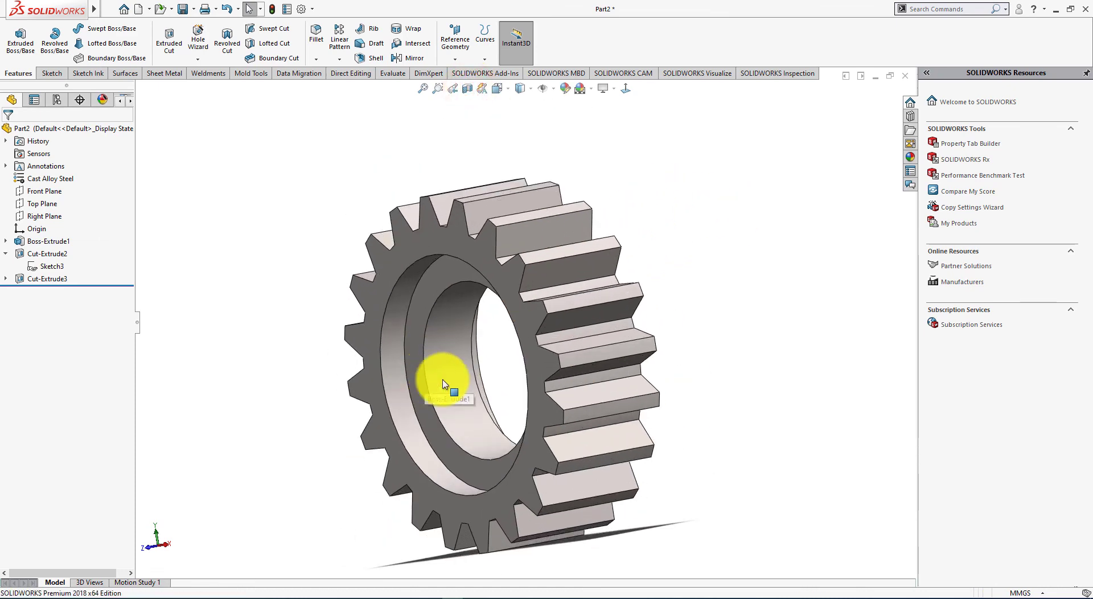
key("space")
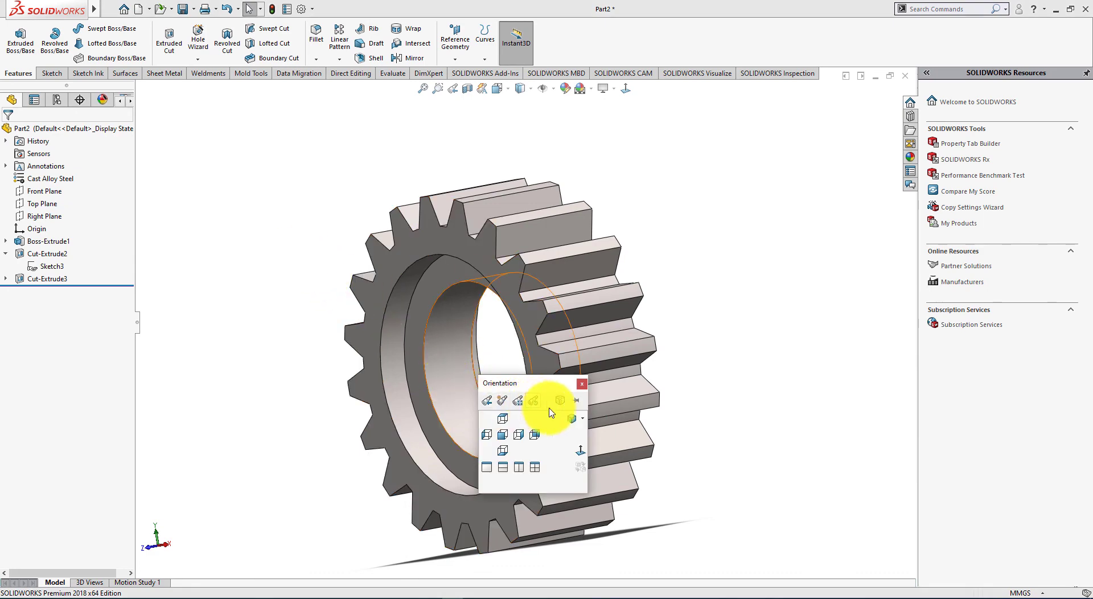
left_click(574, 422)
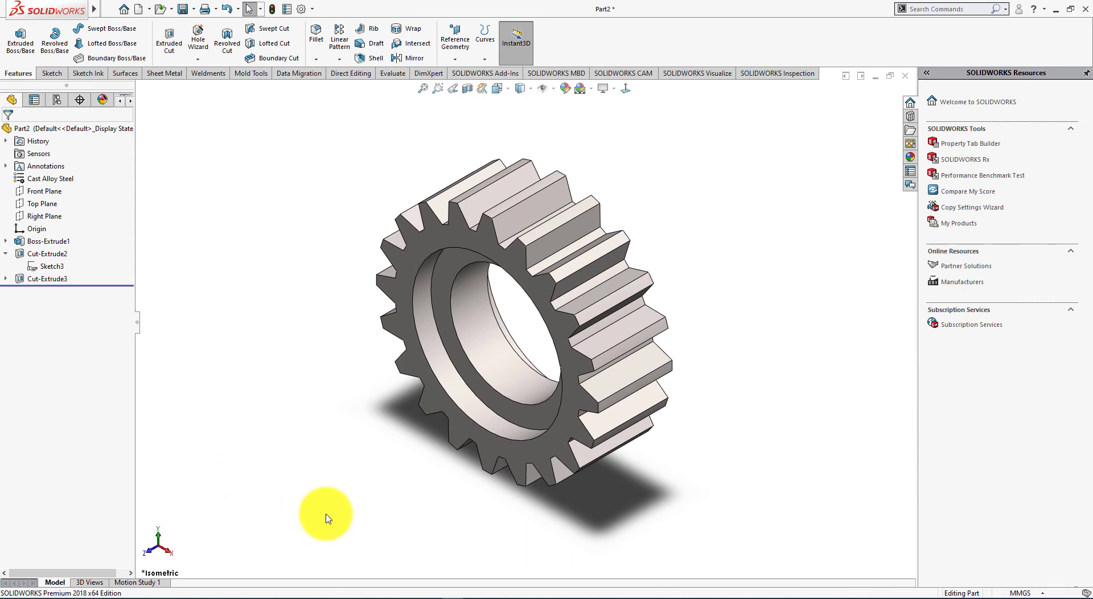
- Add a one-turn clockwise Y-axis rotate-model animation to Motion Study 1 and play it
left_click(131, 583)
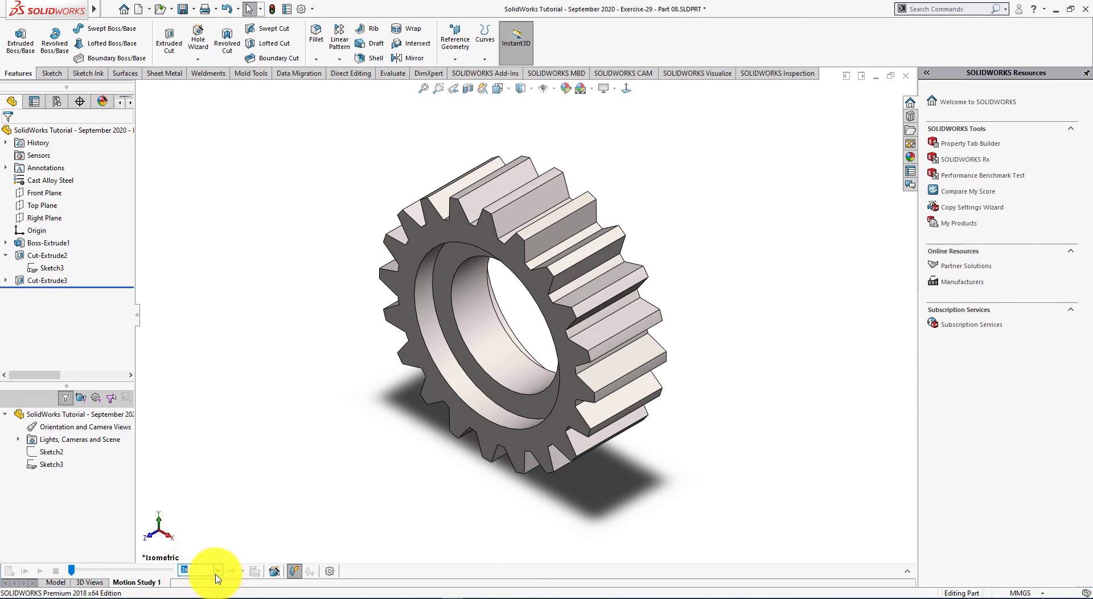
left_click(273, 572)
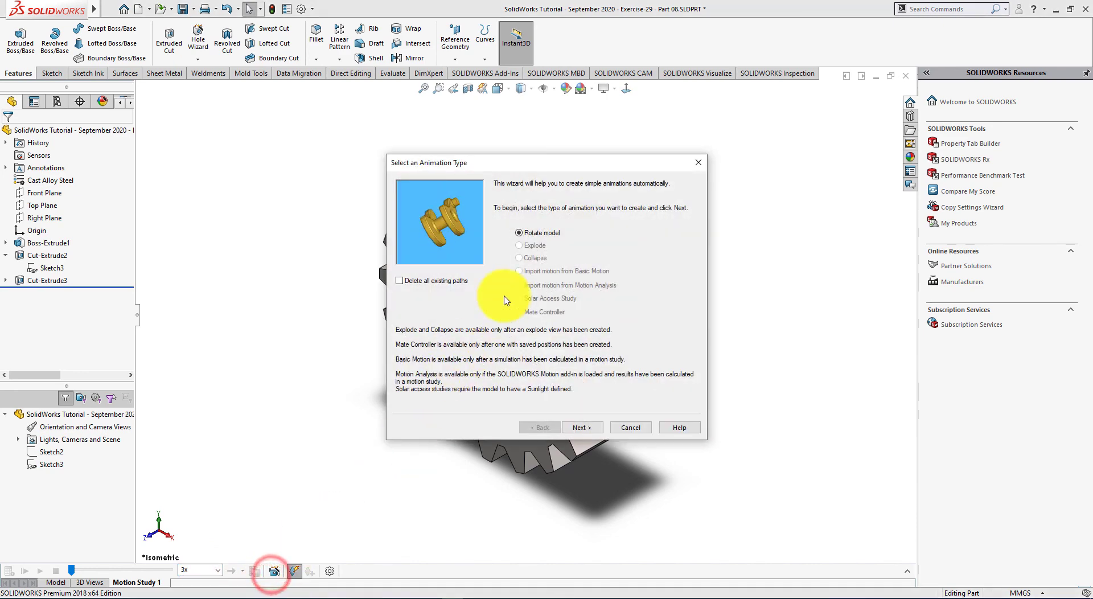
mouse_move(495, 162)
left_mouse_down()
mouse_move(160, 142)
mouse_move(133, 129)
left_mouse_up()
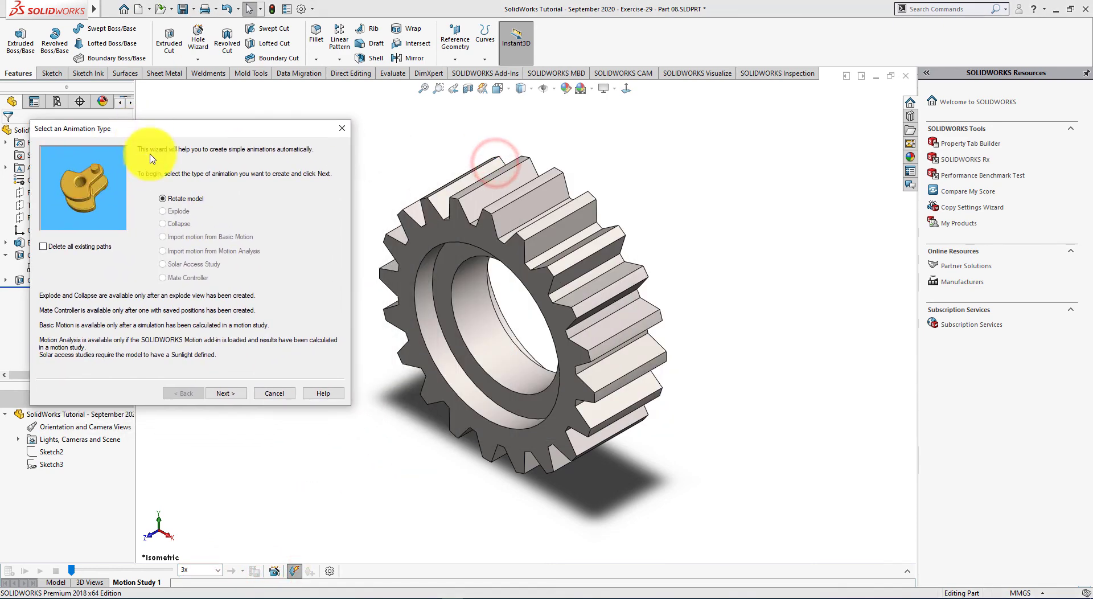
left_click(226, 394)
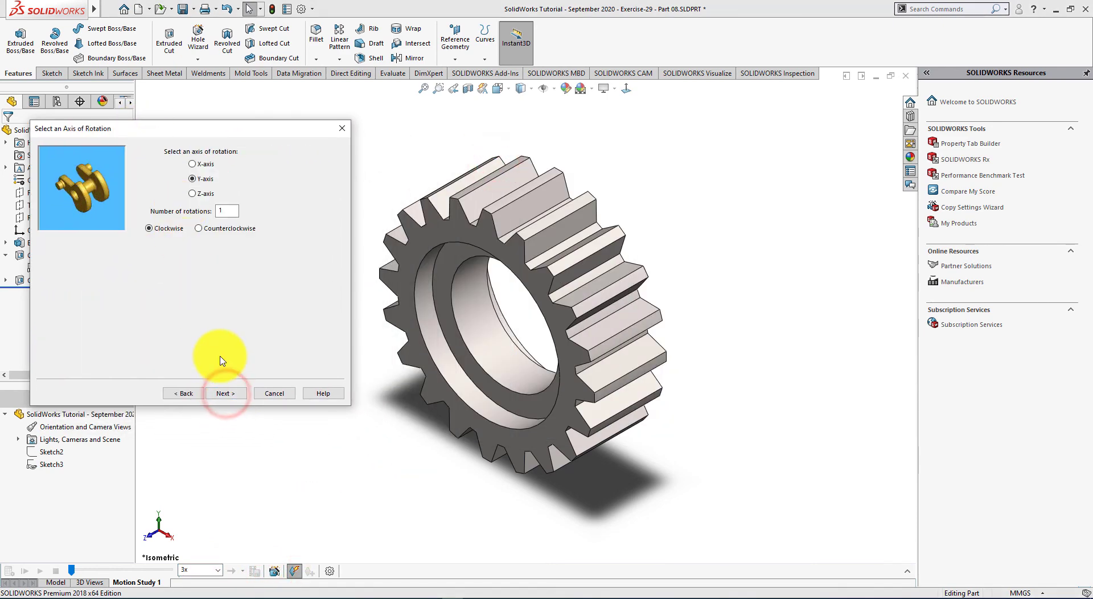
left_click(235, 393)
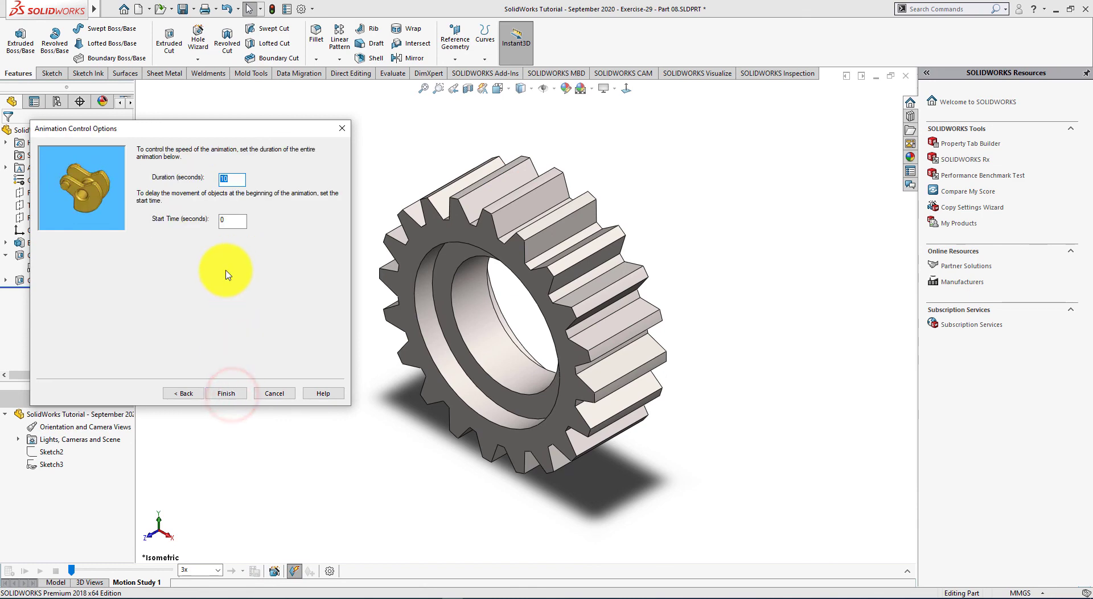
left_click(226, 393)
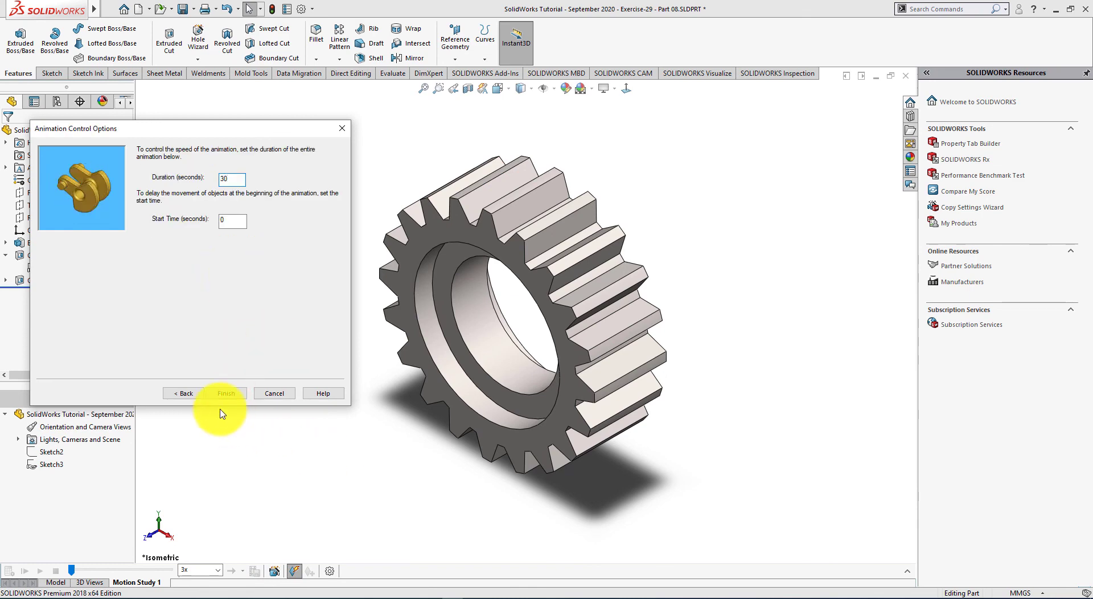
left_click(23, 571)
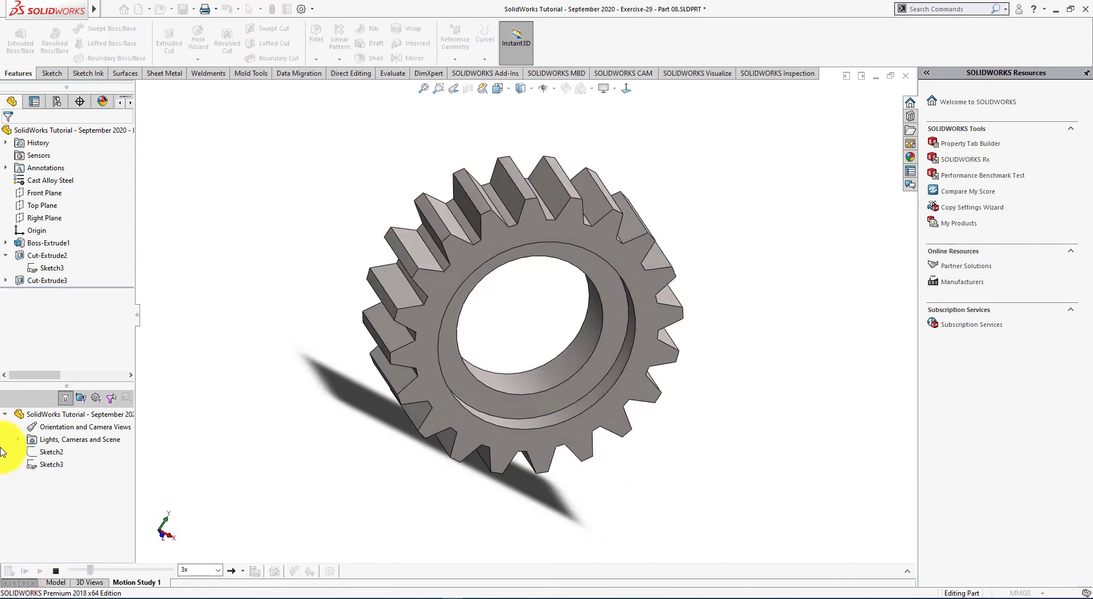